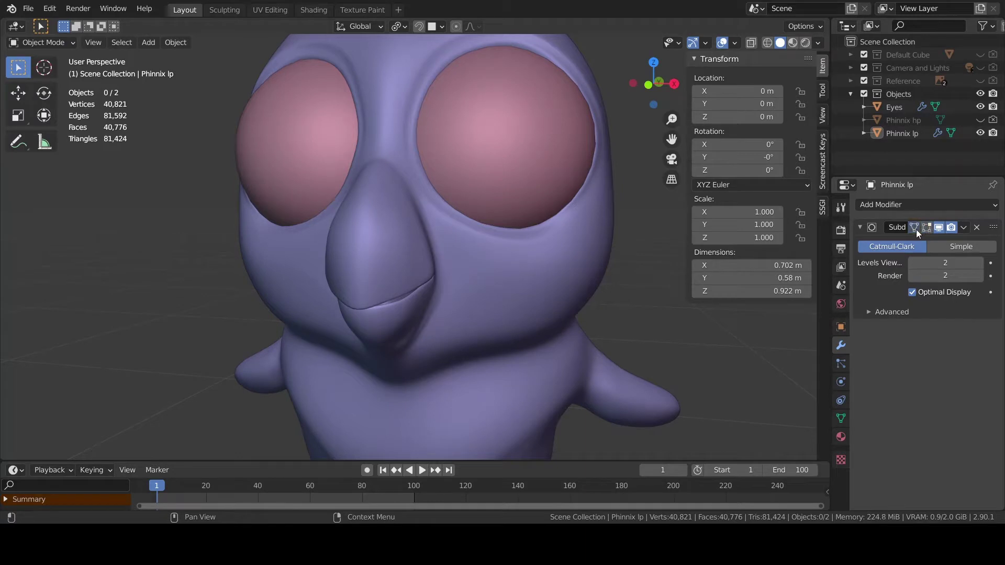
- Disable the Subdivision modifier's viewport and render display on Phinnix lp and add a Multiresolution modifier
left_click(939, 228)
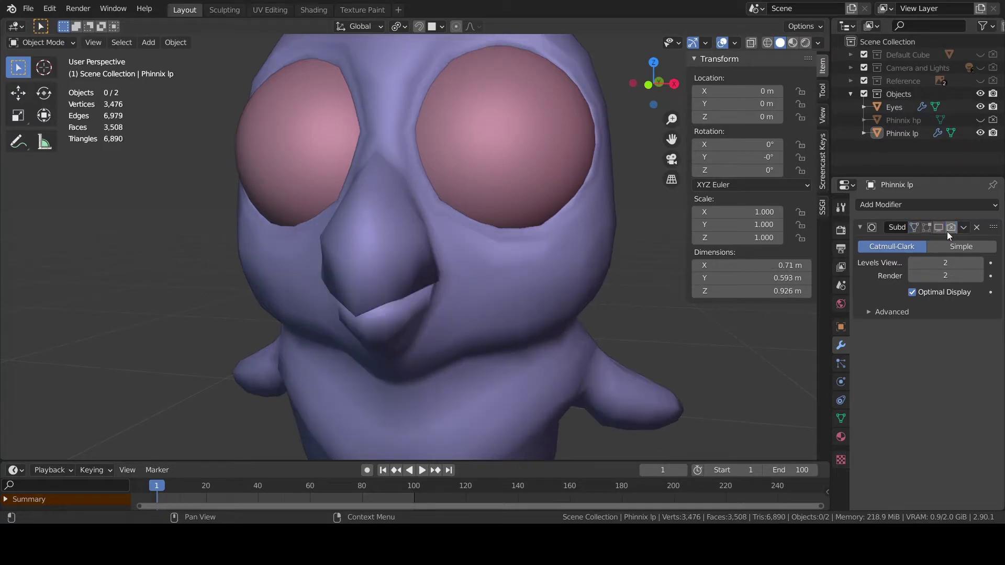
left_click(910, 206)
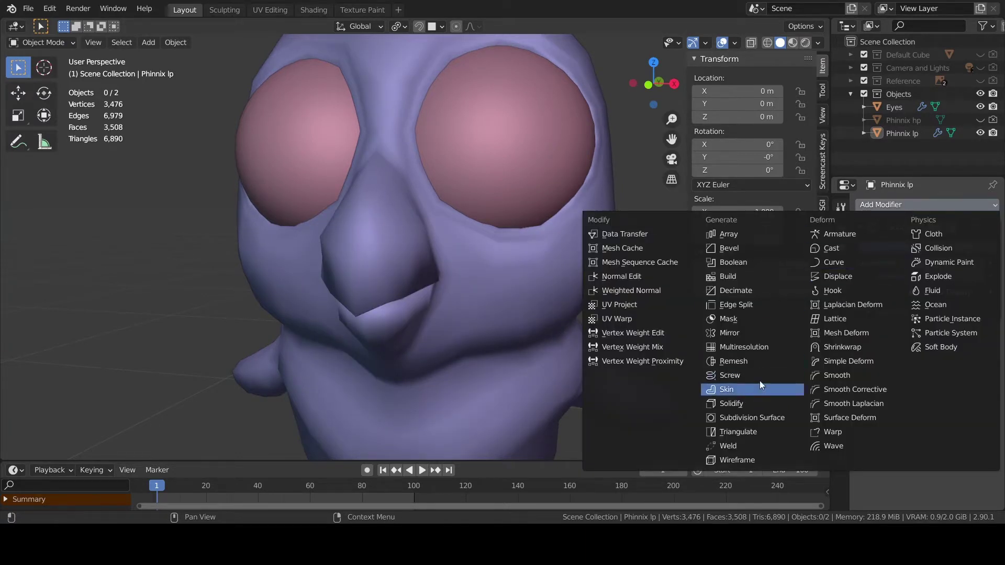
left_click(753, 347)
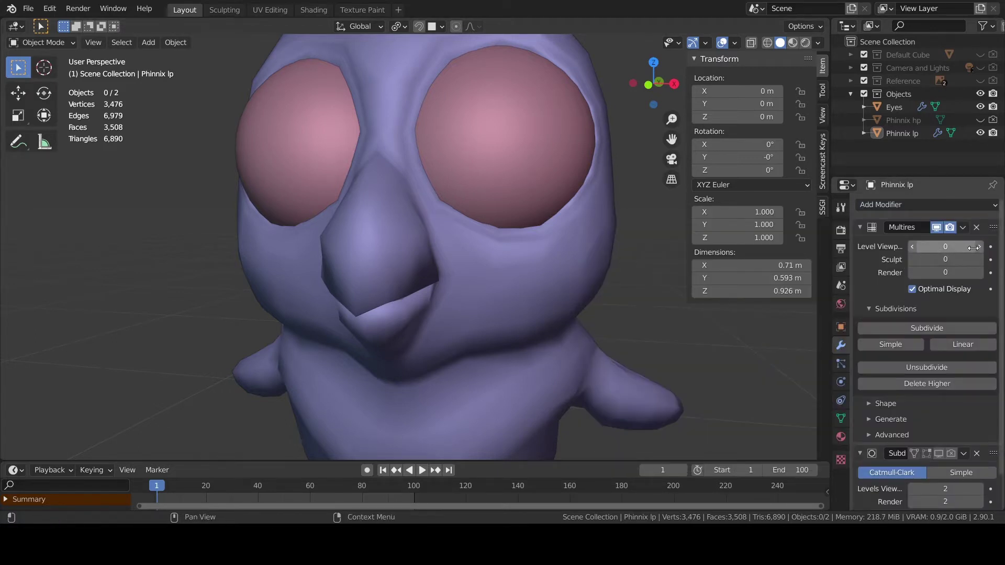
- Subdivide the Multiresolution modifier of Phinnix lp up to level 4
left_click(951, 329)
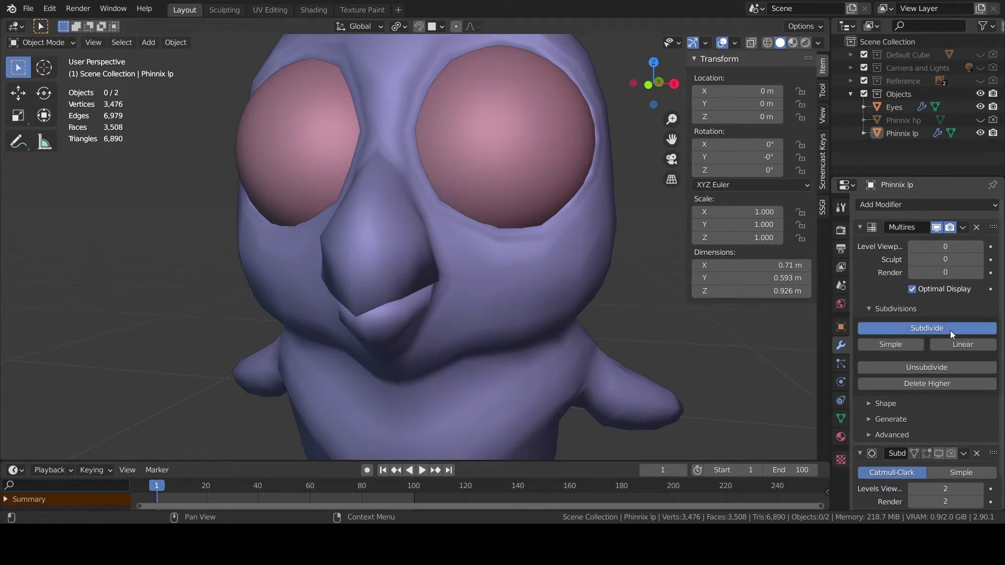
left_click(950, 329)
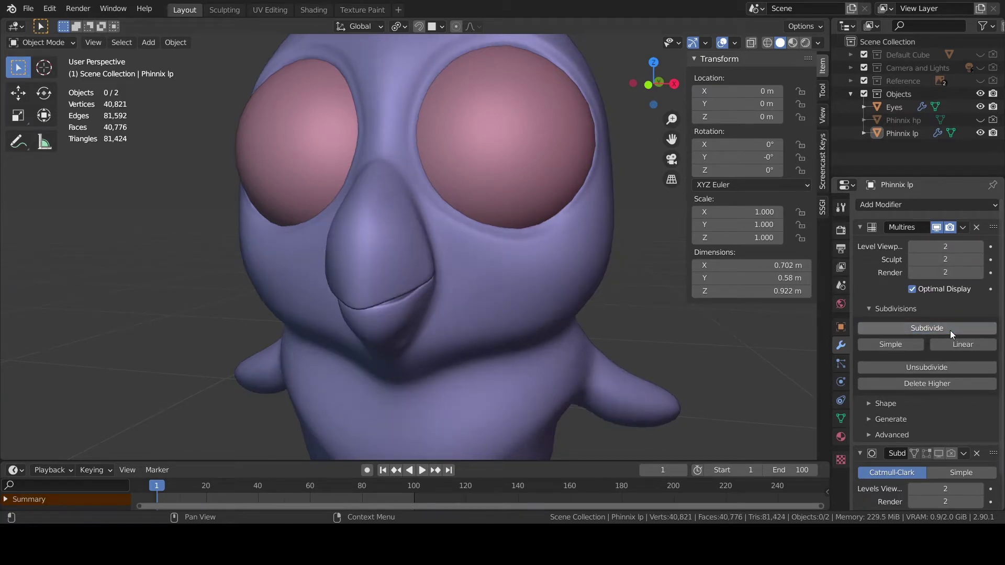
left_click(950, 331)
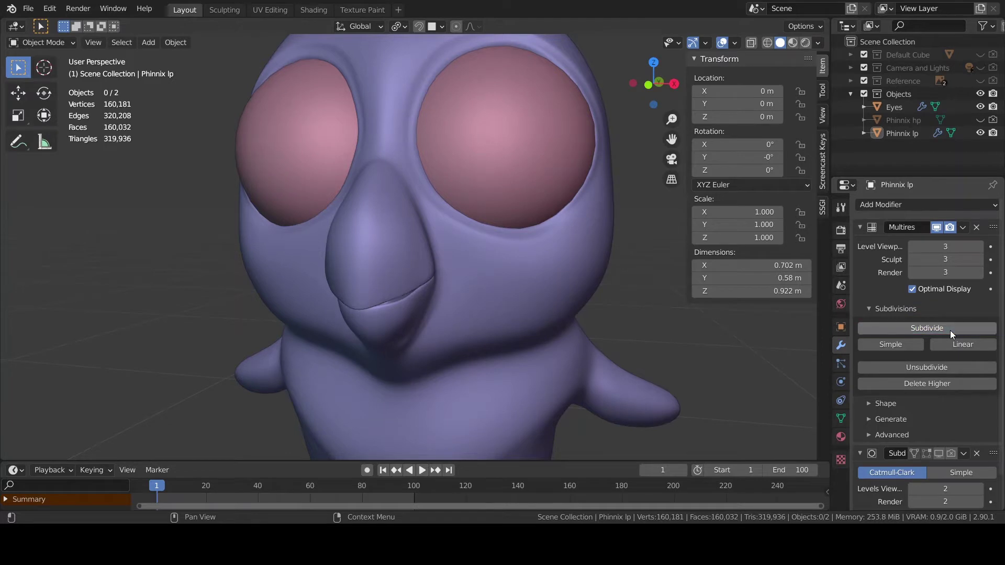
left_click(950, 331)
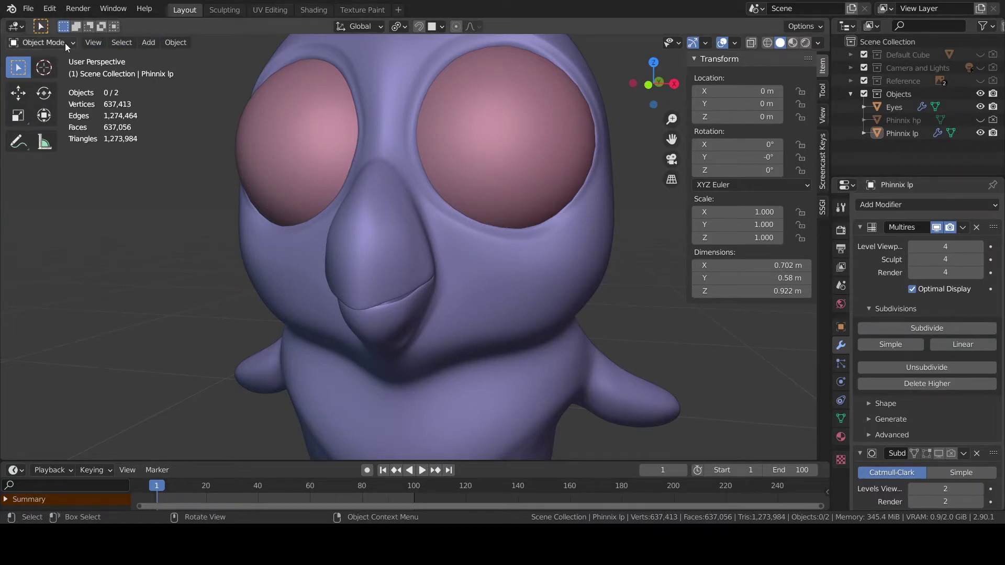
- In the Sculpting workspace, raise a sharp rim along the inner side of the eye socket using Draw Sharp with X symmetry
left_click(225, 11)
key("x")
scroll(390, 131, "up", 4)
key("shift+x")
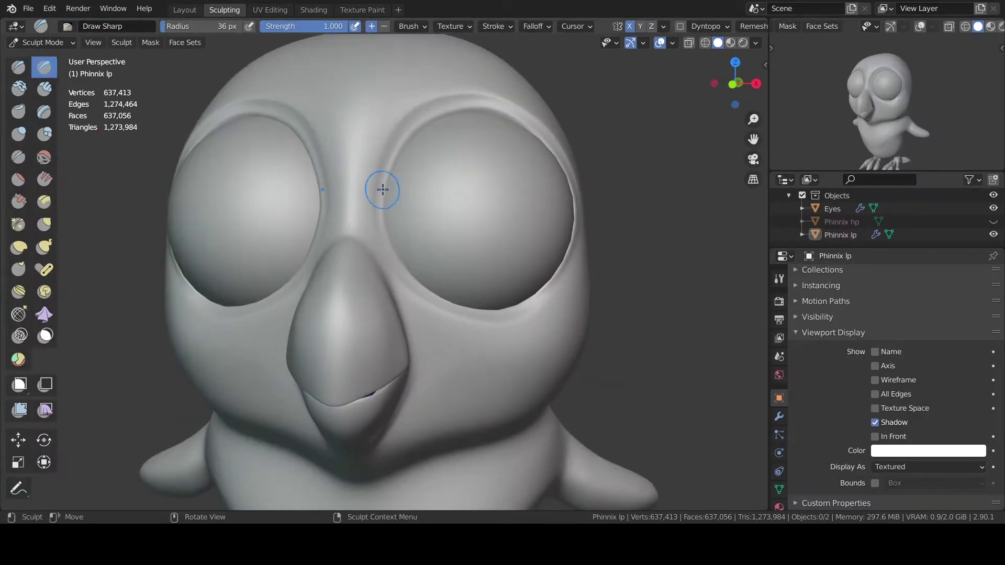
key("x")
middle_click_drag(409, 108, 381, 215)
key("shift+x")
scroll(385, 180, "up", 2)
left_click_drag(379, 230, 426, 108)
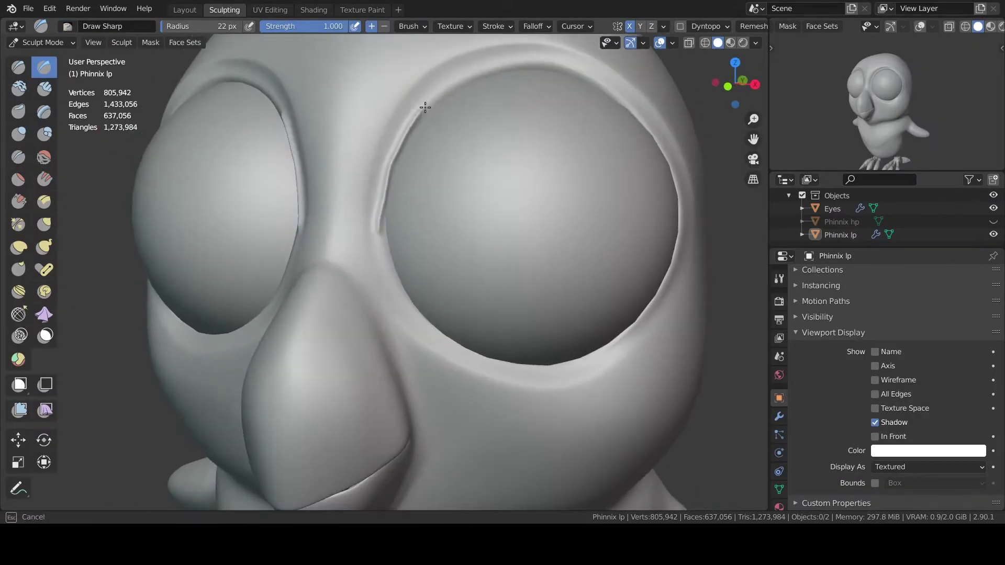
- Continue the sharp rim over the top of the eye socket towards its outer side
middle_click_drag(419, 94, 360, 75, "shift")
mouse_move(416, 52)
left_mouse_down()
mouse_move(313, 200)
mouse_move(401, 64)
left_mouse_up()
middle_click_drag(400, 63, 420, 121)
left_click_drag(419, 121, 542, 175)
mouse_move(541, 175)
middle_mouse_down()
mouse_move(507, 206)
mouse_move(497, 198)
middle_mouse_up()
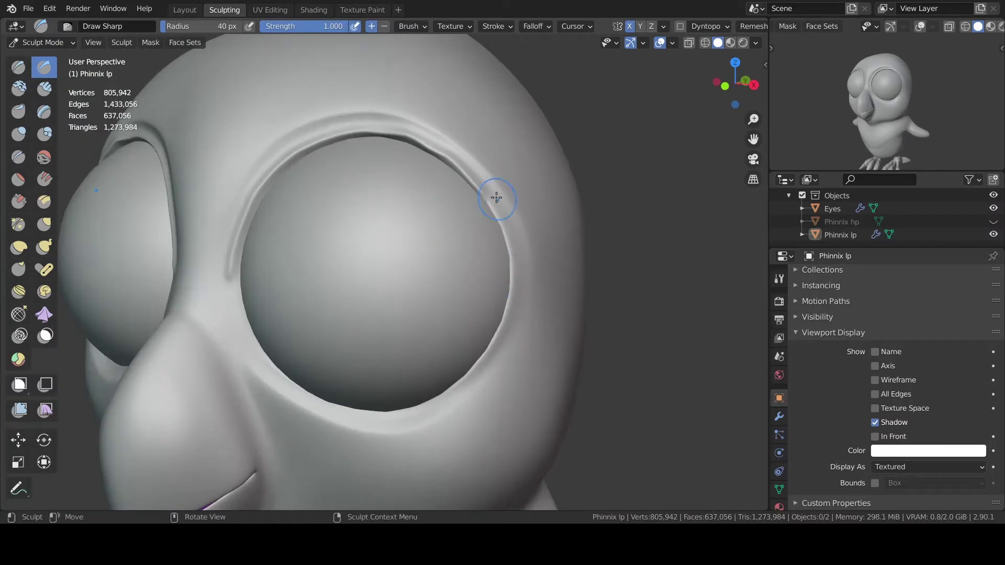
- Extend the sharp rim down the outer side and along the lower edge of the eye socket
left_click_drag(512, 270, 464, 381)
middle_click_drag(463, 380, 423, 335)
left_click_drag(194, 158, 435, 303)
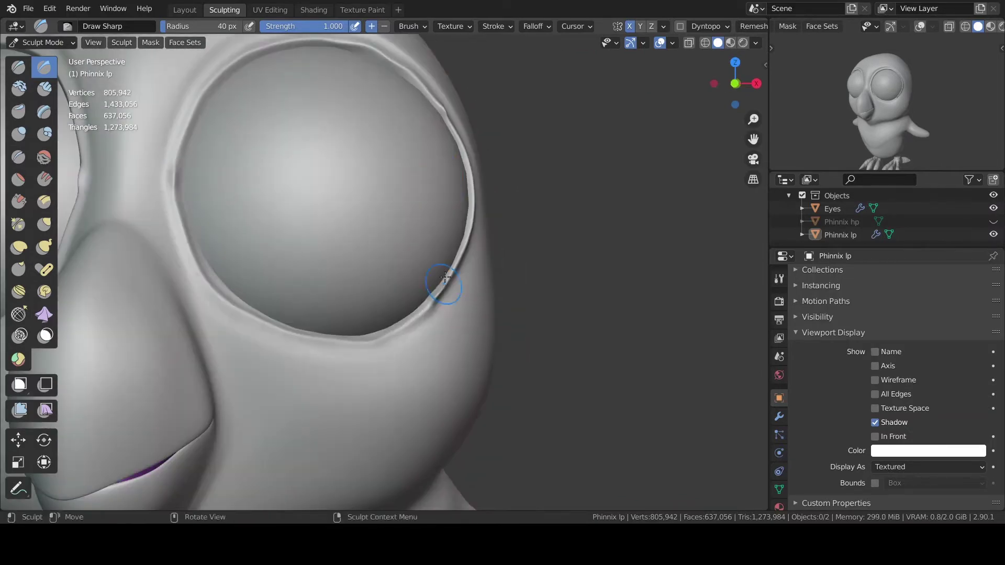
middle_click_drag(439, 301, 457, 294)
middle_click_drag(212, 72, 217, 106, "shift")
left_click_drag(370, 65, 427, 81)
- Enable the Screencast Keys overlay in the 3D viewport
key("n")
left_click(635, 59)
key("n")
- Smooth the rim along the outer side of the eye socket at a 79 px radius, then reduce the radius to 54 px
key("f")
left_click(448, 134)
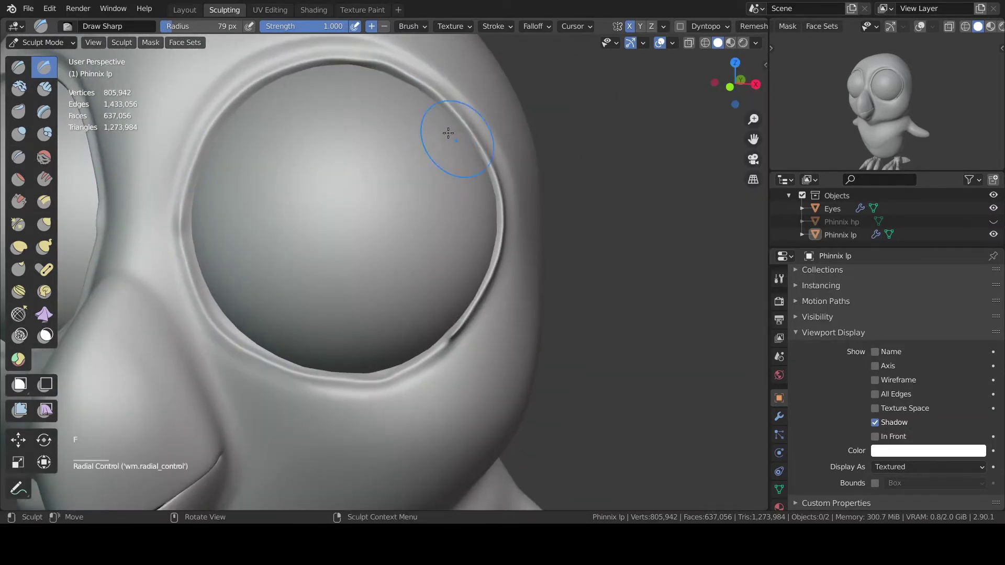
left_click_drag(449, 134, 456, 316, "shift")
middle_click_drag(463, 315, 451, 325)
key("f")
left_click(159, 208)
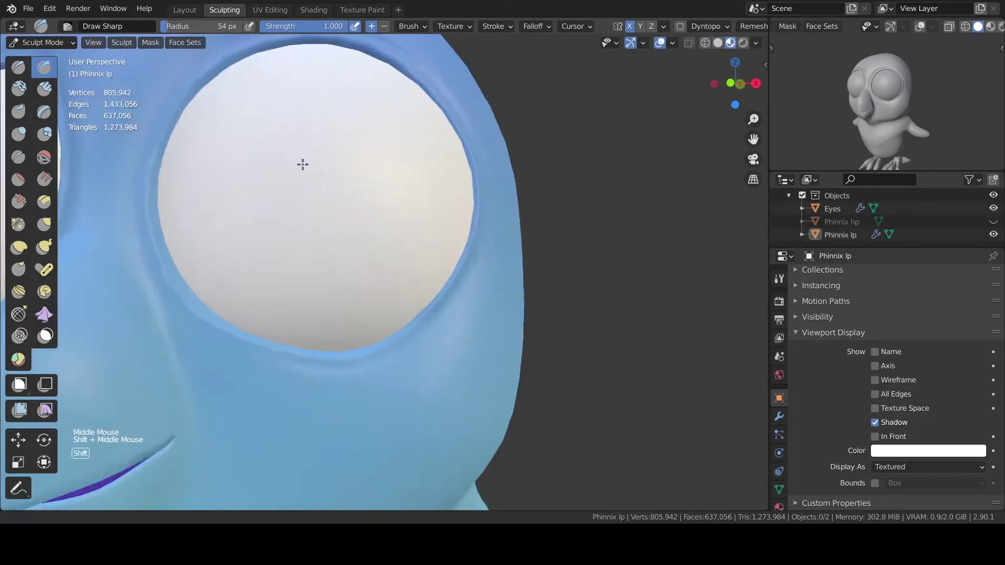
left_click(313, 9)
left_click(221, 7)
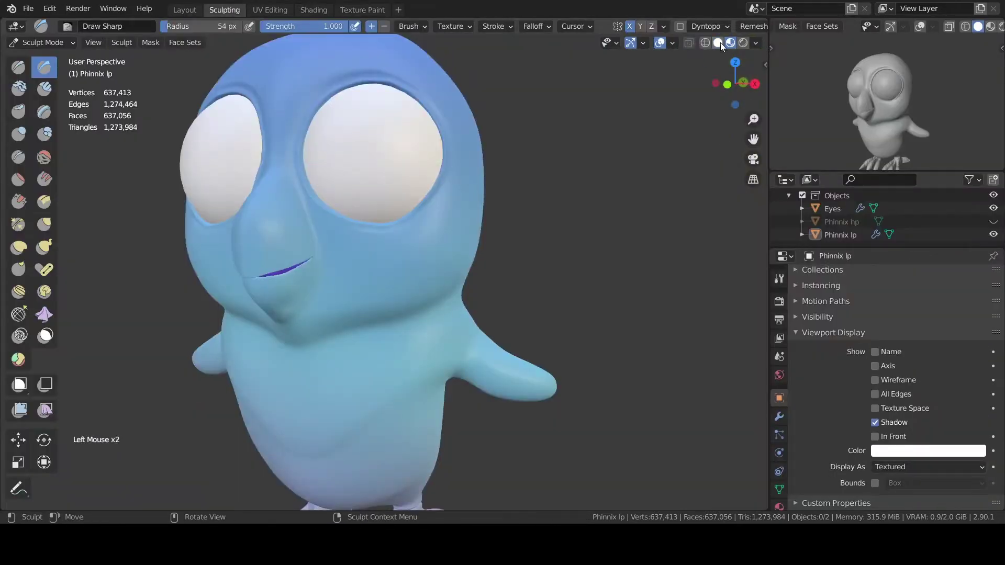
left_click(755, 42)
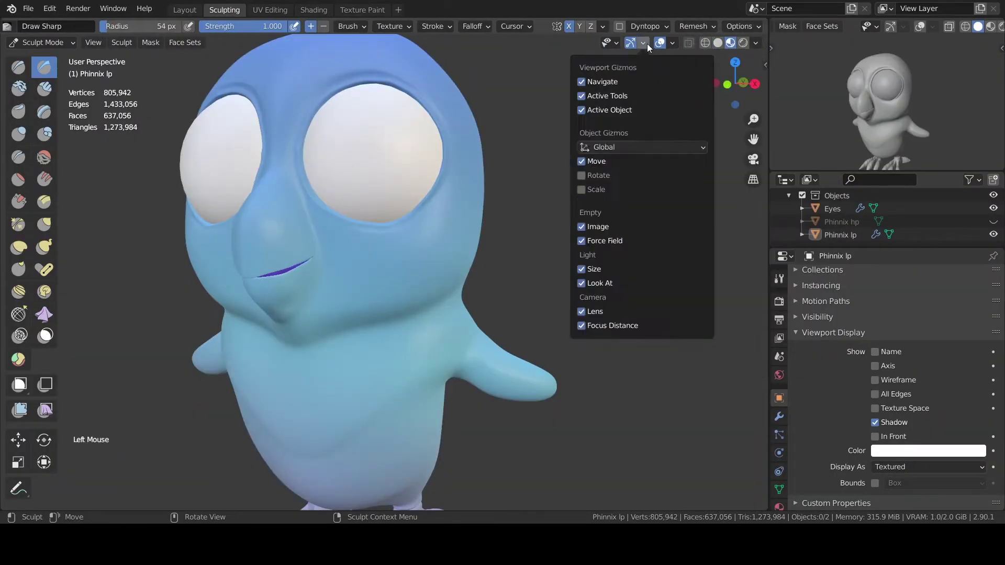
- Build up the inner and upper rim of the eye socket with Draw Sharp and undo the last stroke
scroll(179, 258, "up", 2)
scroll(178, 258, "up", 3)
left_click_drag(313, 201, 344, 117)
middle_click_drag(366, 210, 419, 199)
left_click_drag(492, 100, 576, 139)
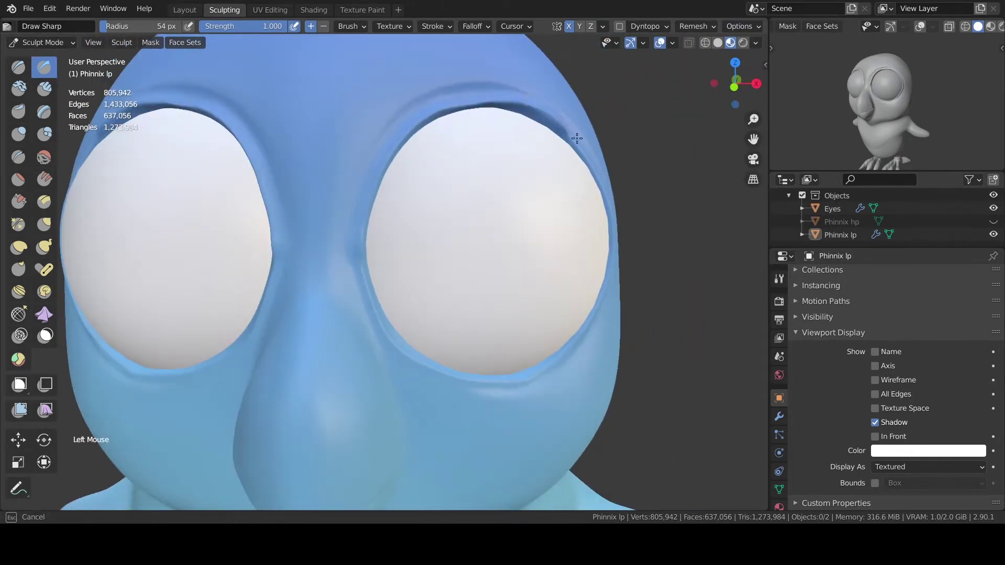
middle_click_drag(419, 157, 335, 103)
key("ctrl+z")
- Strengthen the sharp rim around the upper, outer and lower edges of the eye socket
mouse_move(257, 222)
left_mouse_down()
mouse_move(434, 76)
mouse_move(516, 194)
left_mouse_up()
middle_click_drag(515, 209, 366, 172)
left_click_drag(367, 94, 393, 234)
mouse_move(392, 325)
middle_mouse_down()
mouse_move(493, 240)
mouse_move(314, 231)
middle_mouse_up()
left_click_drag(300, 222, 223, 107)
- Sculpt a thin Draw Sharp ridge along the edge of the upper beak with a 21 px radius
middle_click_drag(223, 107, 235, 78, "shift")
mouse_move(209, 84)
middle_mouse_down()
mouse_move(300, 62)
mouse_move(253, 164)
middle_mouse_up()
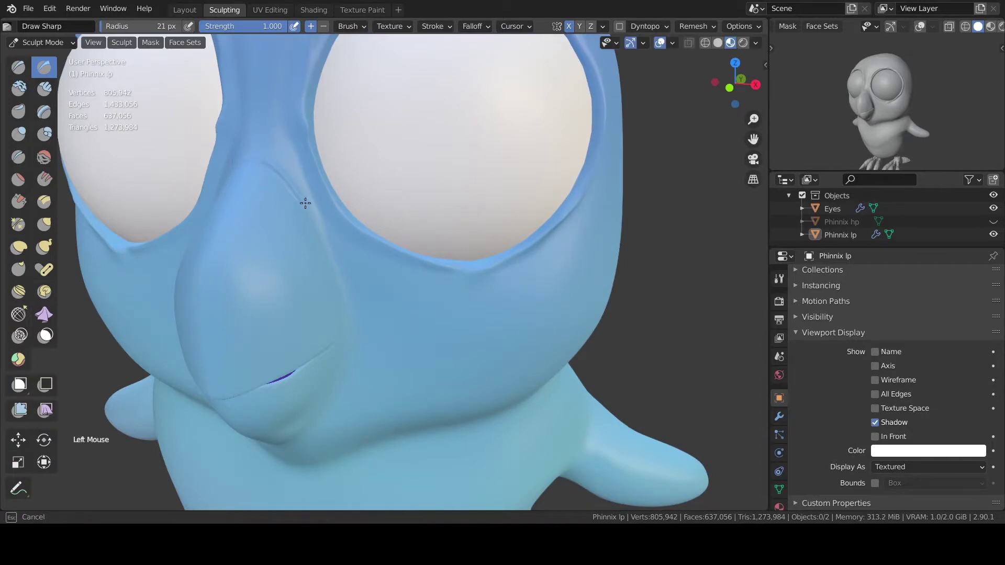
middle_click_drag(90, 38, 344, 240)
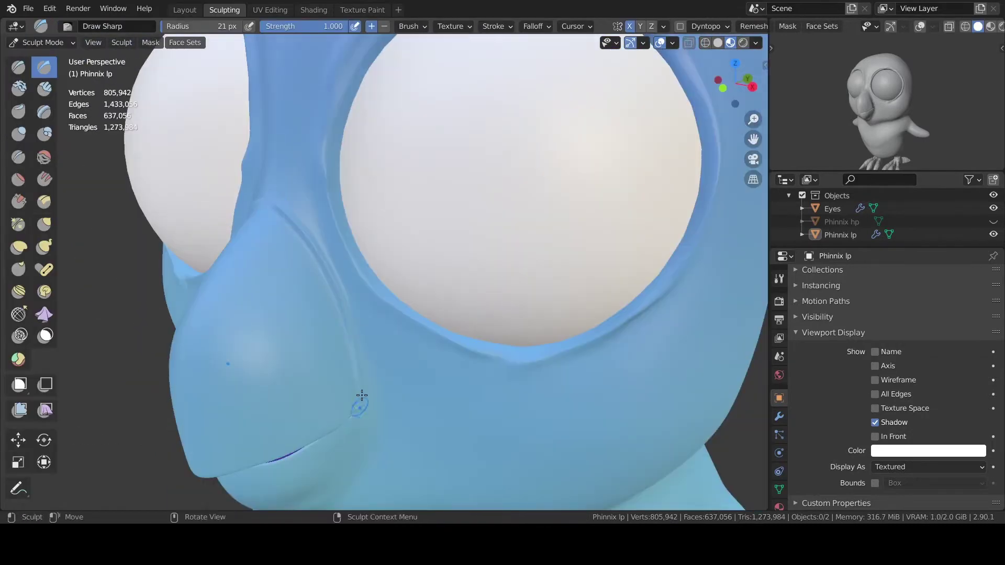
middle_click_drag(362, 395, 370, 267)
middle_click_drag(388, 469, 377, 265, "shift")
- Raise the thin ridge around the edge of the lower beak, from its tip up to the cheek
left_click_drag(338, 262, 287, 388)
middle_click_drag(287, 388, 283, 240)
left_click_drag(372, 227, 282, 241)
middle_click_drag(382, 281, 334, 220)
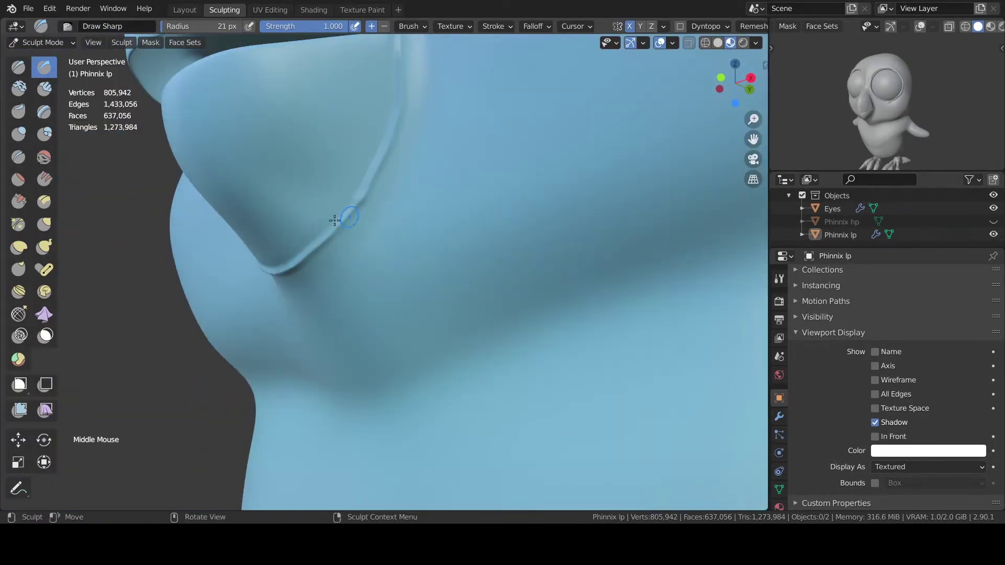
left_click_drag(402, 65, 403, 42)
- Connect the upper and lower beak ridges beside the corner of the mouth
middle_click_drag(403, 157, 335, 178)
middle_click_drag(335, 178, 346, 314, "shift")
left_click_drag(352, 381, 349, 252)
mouse_move(345, 157)
middle_mouse_down("shift")
mouse_move(352, 336)
mouse_move(327, 277)
middle_mouse_up("shift")
- Try other viewport shading modes on the bird, then put Phinnix lp back into Sculpt Mode from the Layout workspace
key("f")
left_click(742, 43)
left_click(730, 43)
left_click(643, 43)
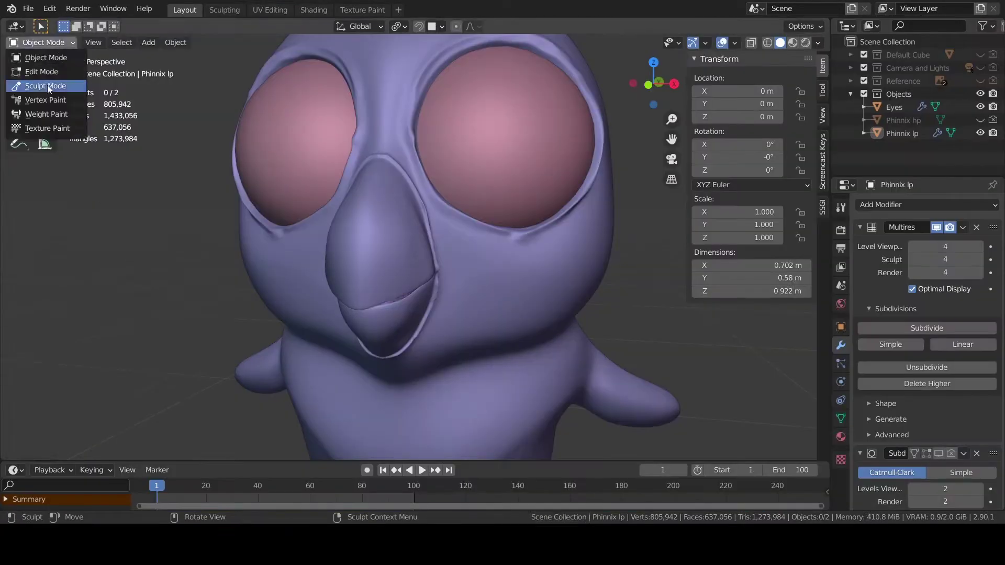
left_click(47, 84)
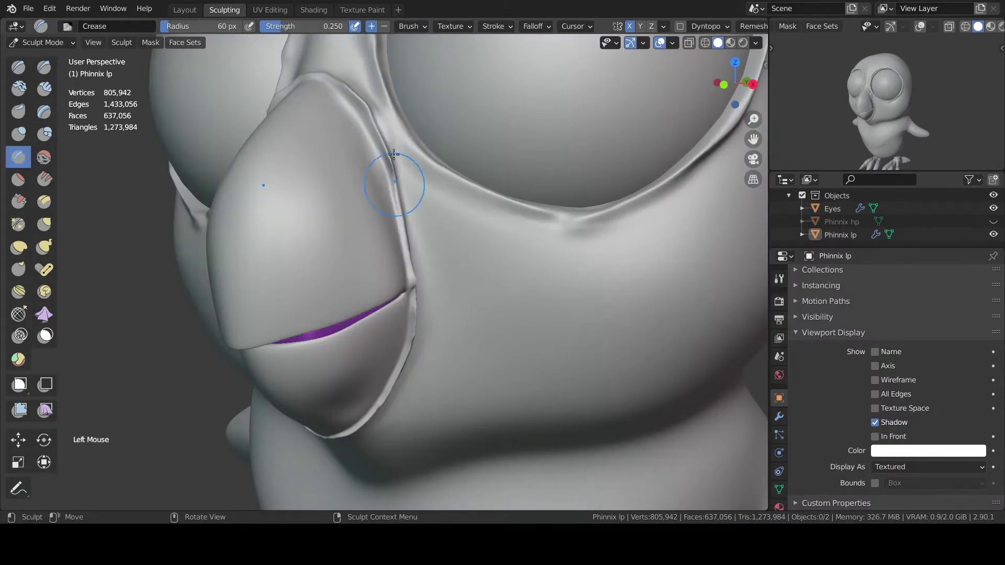
- Reinforce the ridge at the upper beak's base with Draw Sharp and smooth it where it runs down beside the eye
mouse_move(418, 118)
middle_mouse_down()
mouse_move(353, 90)
mouse_move(393, 123)
mouse_move(382, 135)
mouse_move(408, 112)
middle_mouse_up()
key("x")
left_click(44, 67)
key("f")
left_click_drag(370, 100, 362, 65)
middle_click_drag(361, 65, 369, 144)
left_click_drag(370, 152, 379, 194, "shift")
middle_click_drag(388, 235, 386, 220)
- Shape the upper beak's side ridge with the Inflate/Deflate brush at a 67 px radius and smooth it
key("i")
key("f")
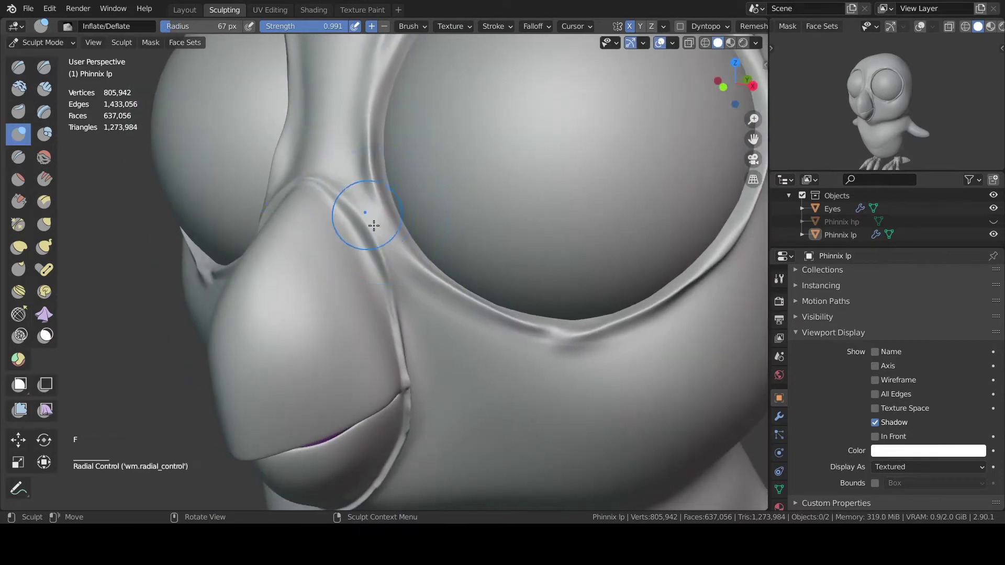
left_click_drag(373, 222, 385, 246)
scroll(398, 170, "down", 1)
mouse_move(366, 210)
middle_mouse_down()
mouse_move(398, 170)
mouse_move(408, 210)
middle_mouse_up()
left_click_drag(400, 262, 411, 319, "ctrl")
middle_click_drag(411, 319, 387, 220)
left_click_drag(377, 209, 397, 233, "shift")
- Undo the last stroke, then carve a groove along the upper beak with inverted Draw Sharp at a 58 px radius and smooth it
left_click(44, 67)
key("f")
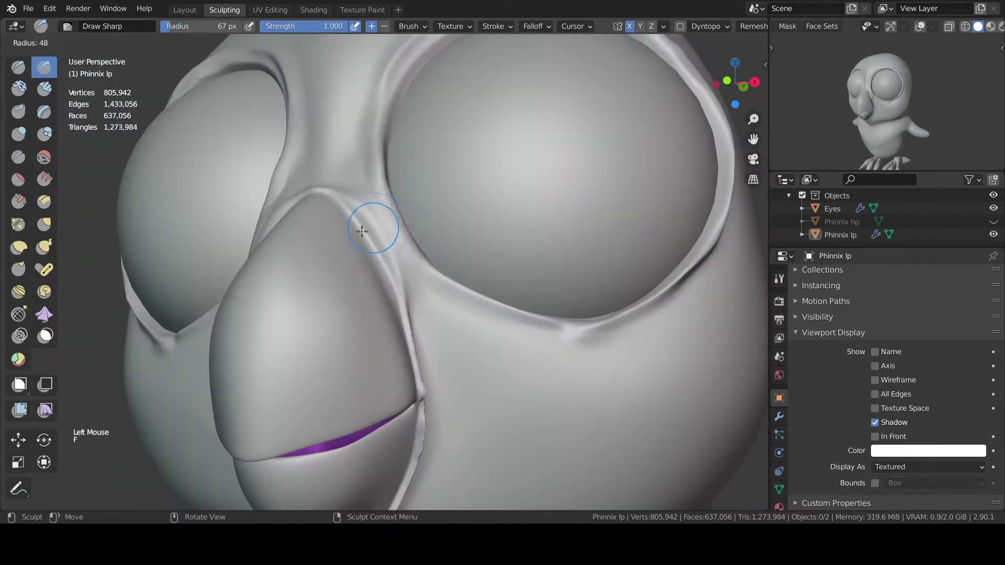
key("ctrl+z")
middle_click_drag(376, 231, 343, 217)
left_click_drag(349, 201, 411, 324, "ctrl")
middle_click_drag(411, 324, 390, 273)
left_click_drag(390, 273, 401, 299, "shift")
- Smooth the ridge at the top of the beak and the rim along the outer side of the eye socket
scroll(385, 251, "down", 6)
middle_click_drag(384, 251, 438, 180)
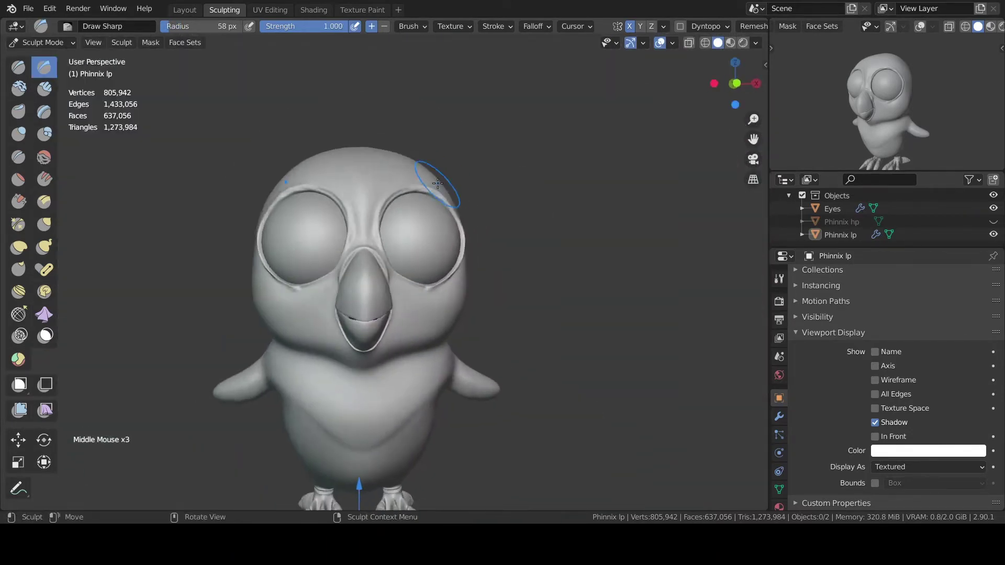
scroll(419, 209, "up", 4)
middle_click_drag(388, 220, 377, 265, "shift")
left_click_drag(377, 264, 370, 251, "shift")
middle_click_drag(471, 173, 408, 180, "shift")
middle_click_drag(520, 175, 450, 180)
left_click_drag(474, 160, 519, 188, "shift")
middle_click_drag(518, 230, 524, 173)
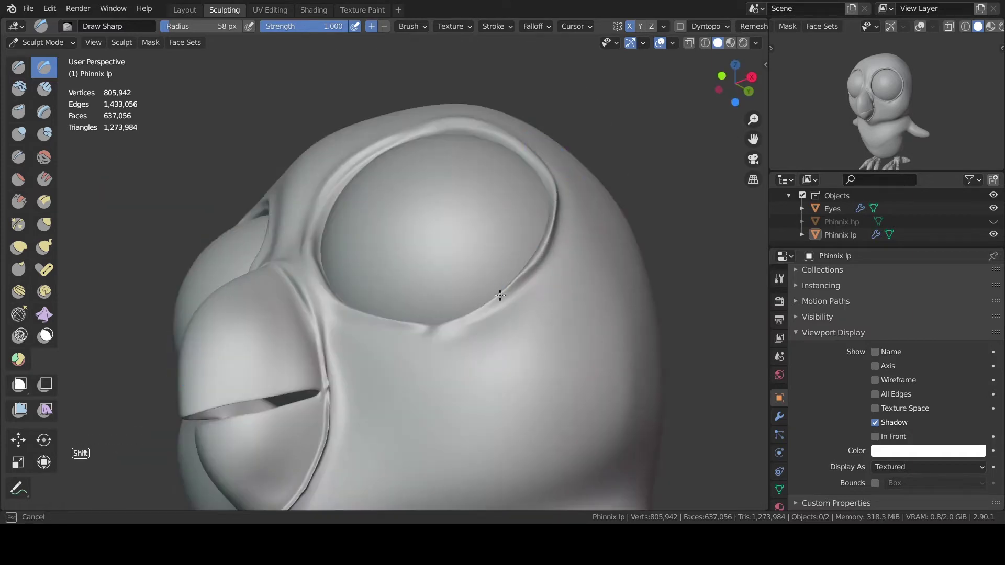
middle_click_drag(472, 236, 503, 283)
mouse_move(450, 272)
middle_mouse_down("shift")
mouse_move(422, 197)
mouse_move(475, 202)
middle_mouse_up("shift")
- Inspect the coloured bird's eye and beak areas in Object Mode with Material Preview shading
scroll(422, 197, "down", 6)
key("Tab")
scroll(476, 202, "up", 2)
left_click(731, 43)
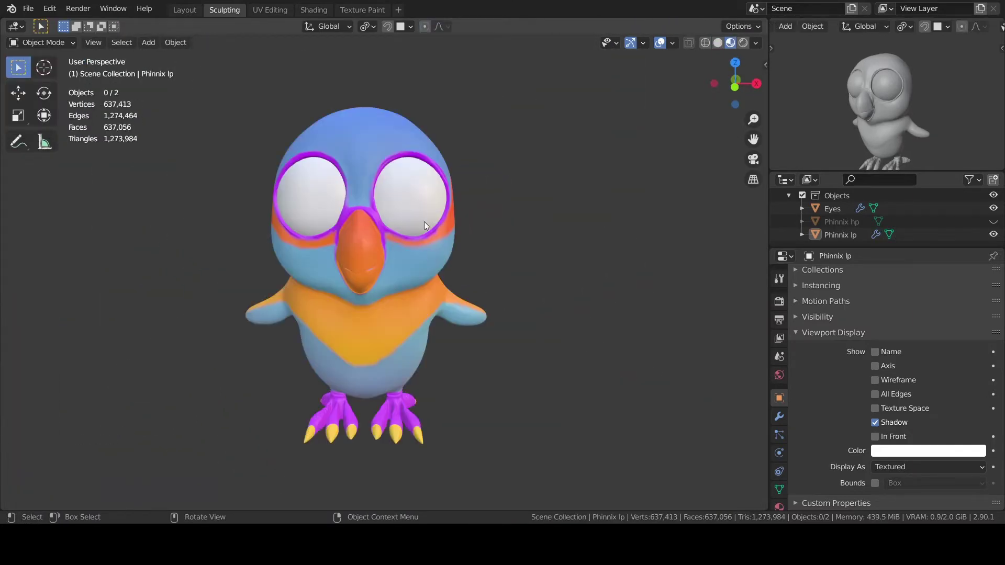
scroll(386, 221, "up", 6)
mouse_move(386, 221)
middle_mouse_down()
mouse_move(398, 239)
mouse_move(412, 163)
middle_mouse_up()
scroll(398, 240, "up", 2)
scroll(399, 242, "down", 1)
- Return Phinnix lp to Sculpt Mode and build up the area between the upper beak and the eye with Draw Sharp
key("Tab")
left_click(43, 42)
left_click(46, 86)
left_click_drag(370, 107, 413, 175)
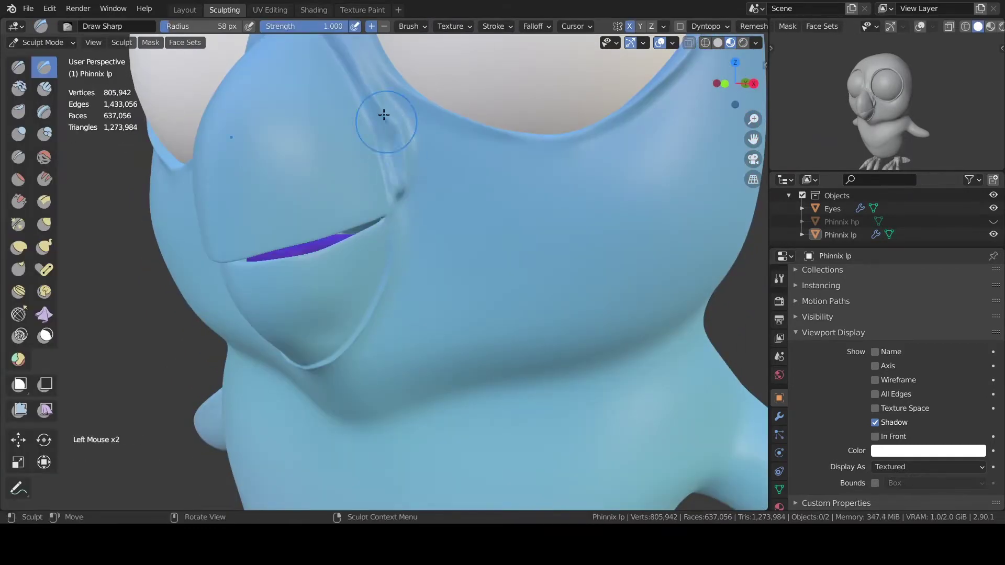
middle_click_drag(384, 115, 426, 266, "shift")
mouse_move(406, 174)
middle_mouse_down()
mouse_move(473, 213)
mouse_move(466, 131)
middle_mouse_up()
mouse_move(466, 130)
middle_mouse_down("shift")
mouse_move(489, 151)
mouse_move(440, 137)
middle_mouse_up("shift")
- Smooth the built-up skin between the upper beak and the eye rim
left_click_drag(500, 201, 463, 122, "shift")
middle_click_drag(479, 143, 545, 173)
left_click_drag(479, 157, 508, 220, "shift")
middle_click_drag(507, 219, 487, 194)
- Carve a groove beside the upper beak with inverted Draw Sharp, undoing the first stroke, and smooth the area
left_click_drag(487, 193, 480, 164, "ctrl")
key("ctrl+z")
middle_click_drag(480, 164, 450, 183)
left_click_drag(524, 293, 541, 330, "ctrl")
middle_click_drag(541, 330, 452, 137)
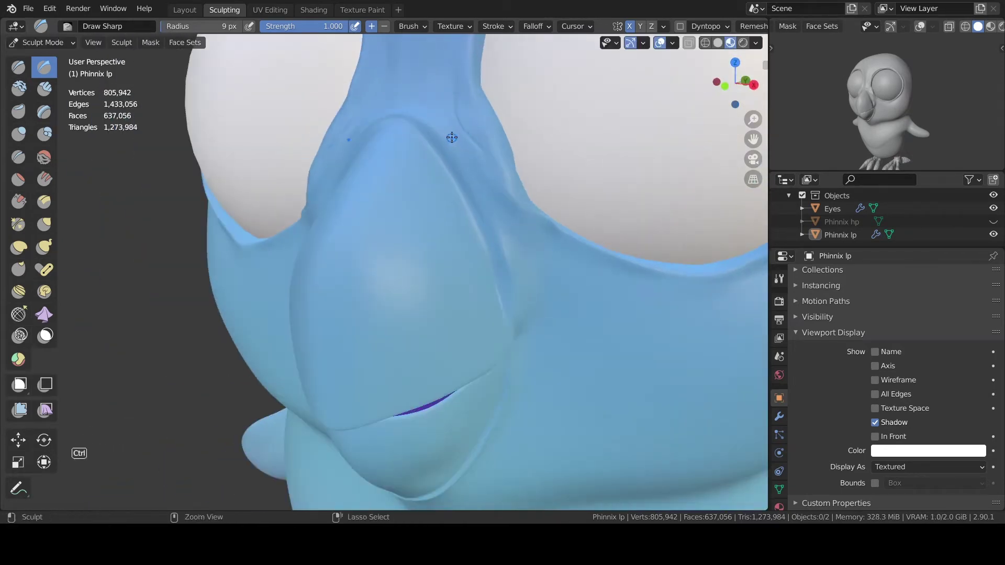
middle_click_drag(555, 178, 482, 199)
left_click_drag(523, 206, 534, 230, "shift")
key("f")
- Check the base mesh around the beak in Edit Mode, then return to Sculpt Mode
scroll(532, 218, "down", 3)
mouse_move(532, 218)
middle_mouse_down()
mouse_move(579, 298)
mouse_move(534, 210)
mouse_move(548, 187)
mouse_move(468, 268)
middle_mouse_up()
key("ctrl+Tab")
key("Tab")
left_click(43, 43)
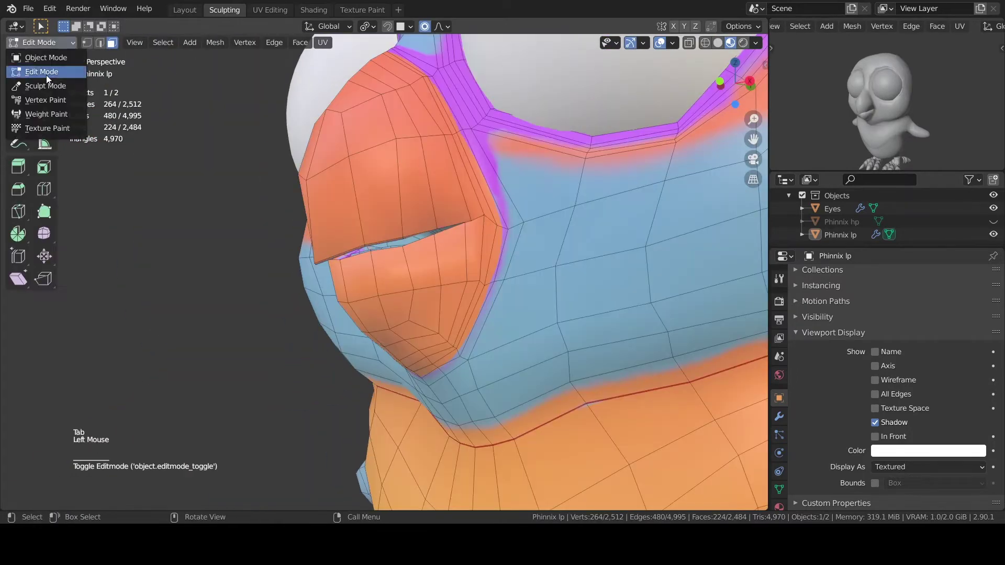
left_click(48, 85)
- Raise the Draw Sharp ridge from the tip of the lower beak up to the corner of the mouth
key("f")
middle_click_drag(445, 319, 424, 292, "shift")
scroll(419, 299, "up", 3)
left_click_drag(353, 341, 361, 336)
left_click_drag(446, 206, 445, 99)
mouse_move(464, 168)
middle_mouse_down("shift")
mouse_move(481, 204)
mouse_move(474, 304)
mouse_move(457, 256)
middle_mouse_up("shift")
- Thicken the ridge around the lower beak and smooth it with a 92 px radius
key("f")
scroll(457, 256, "up", 3)
key("f")
left_click_drag(361, 292, 501, 109)
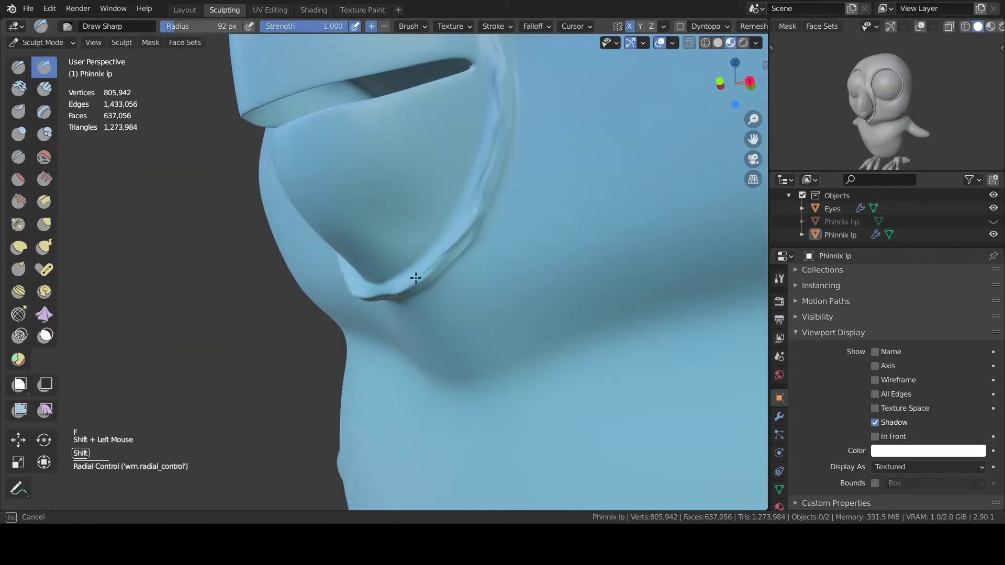
left_click_drag(416, 278, 474, 223, "shift")
middle_click_drag(473, 223, 445, 252)
- Examine the coloured beak and lower ridge in Object Mode, then return to Sculpt Mode
scroll(505, 105, "down", 4)
middle_click_drag(505, 105, 484, 178)
scroll(493, 157, "up", 1)
left_click(43, 43)
left_click(47, 59)
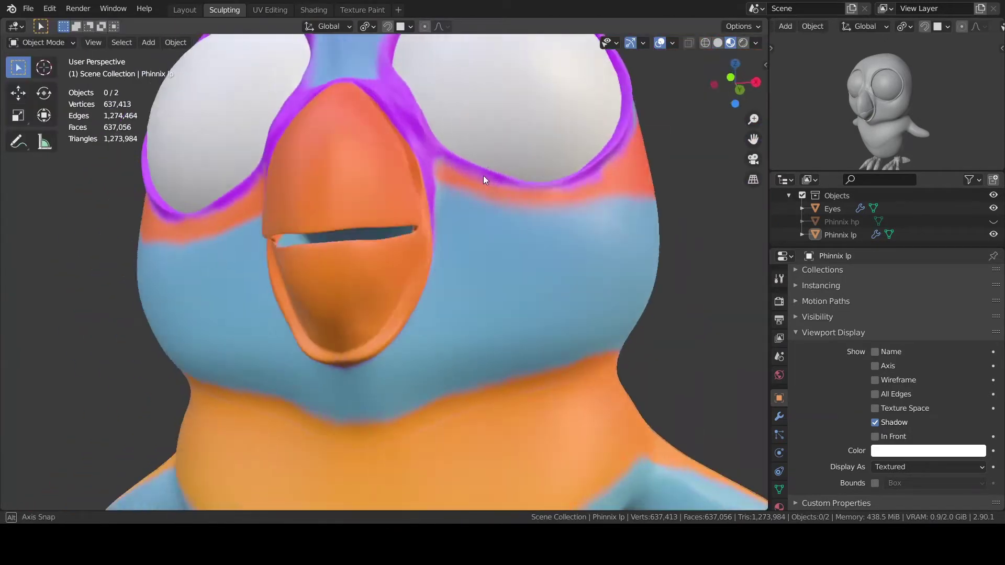
scroll(497, 194, "down", 3)
middle_click_drag(512, 213, 398, 172)
scroll(398, 173, "up", 4)
left_click(43, 43)
left_click(48, 85)
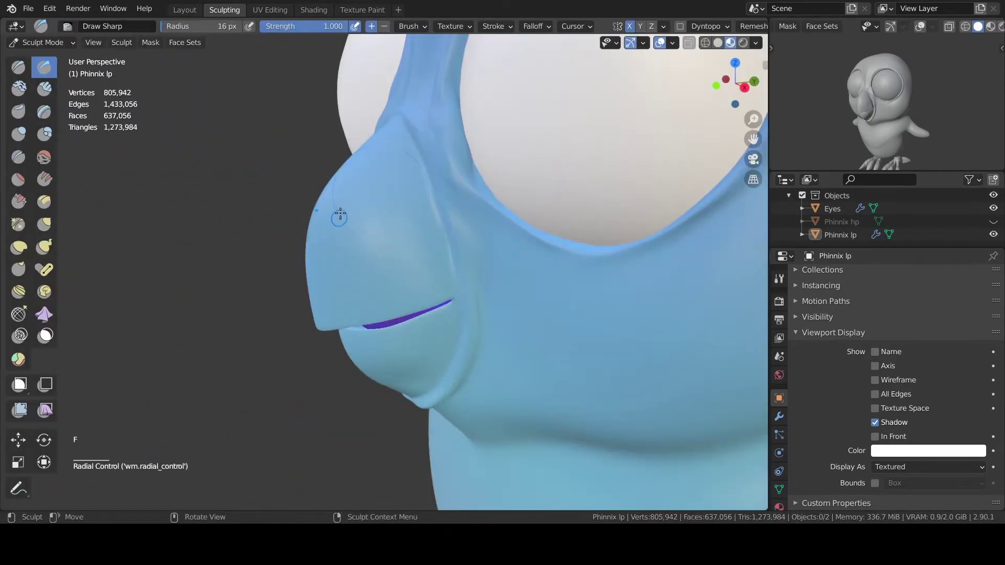
- Carve a small nostril into the upper beak with the inverted Draw Sharp brush at a 37 px radius
scroll(340, 215, "up", 2)
middle_click_drag(380, 170, 410, 197)
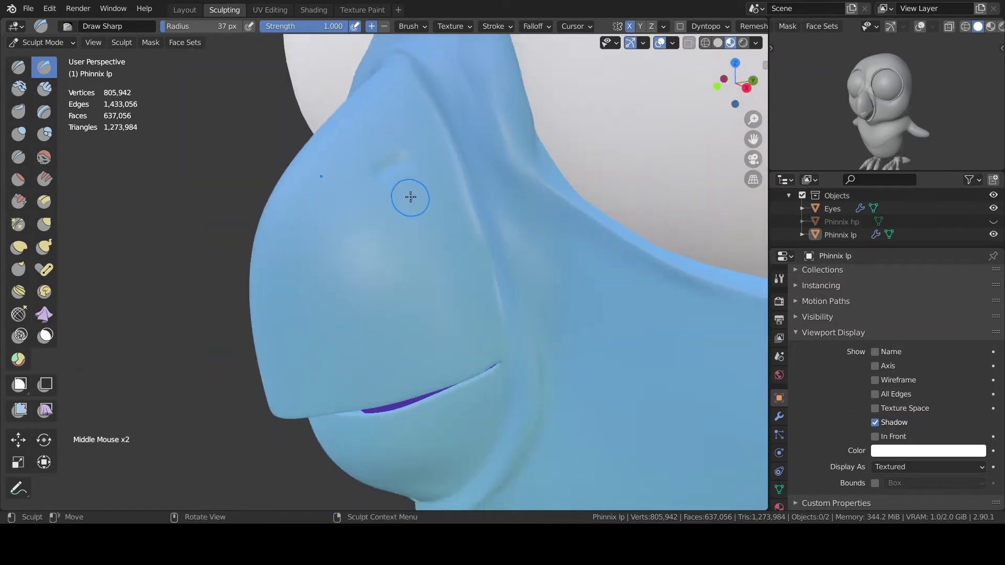
left_click_drag(377, 156, 404, 152, "ctrl")
scroll(417, 211, "down", 3)
mouse_move(404, 162)
middle_mouse_down()
mouse_move(418, 210)
mouse_move(413, 241)
middle_mouse_up()
scroll(413, 212, "up", 5)
left_click_drag(396, 193, 403, 186, "ctrl")
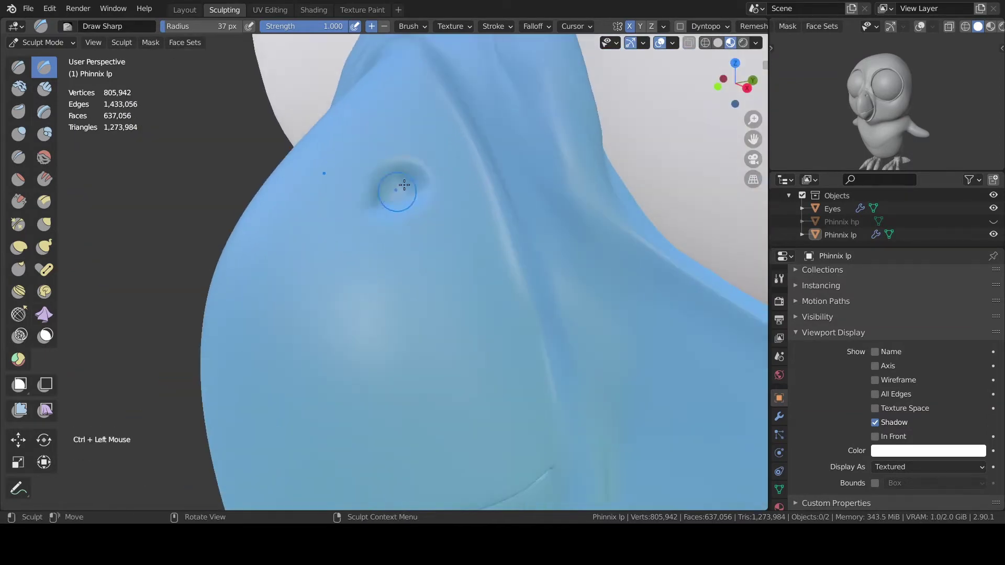
- Check the carved nostril and the coloured feet in Object Mode and save the file
middle_click_drag(406, 184, 468, 169)
left_click(42, 43)
left_click(42, 57)
middle_click_drag(487, 201, 513, 207)
key("ctrl+s")
middle_click_drag(489, 314, 498, 143, "shift")
scroll(487, 210, "up", 4)
middle_click_drag(471, 285, 435, 293)
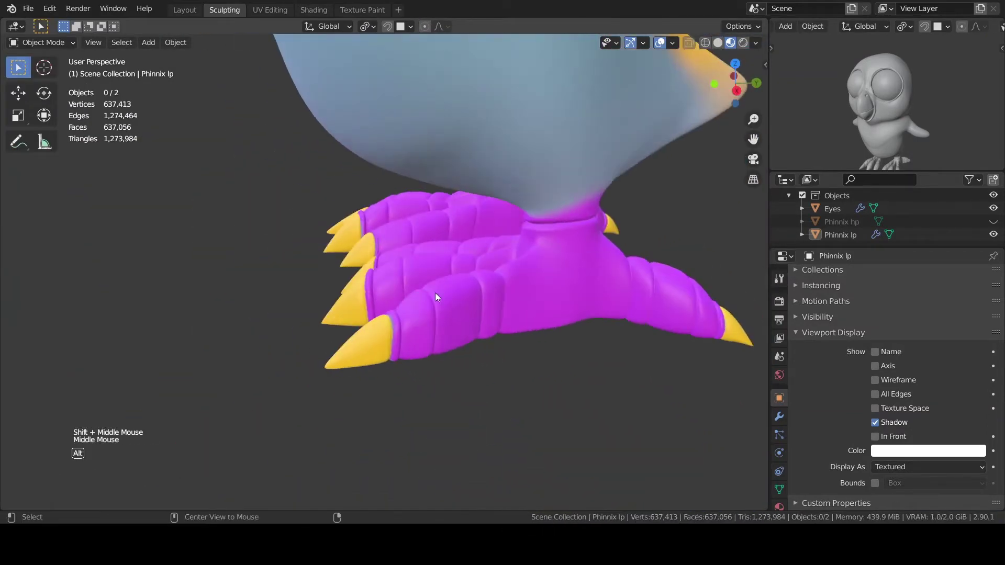
middle_click_drag(461, 210, 34, 265)
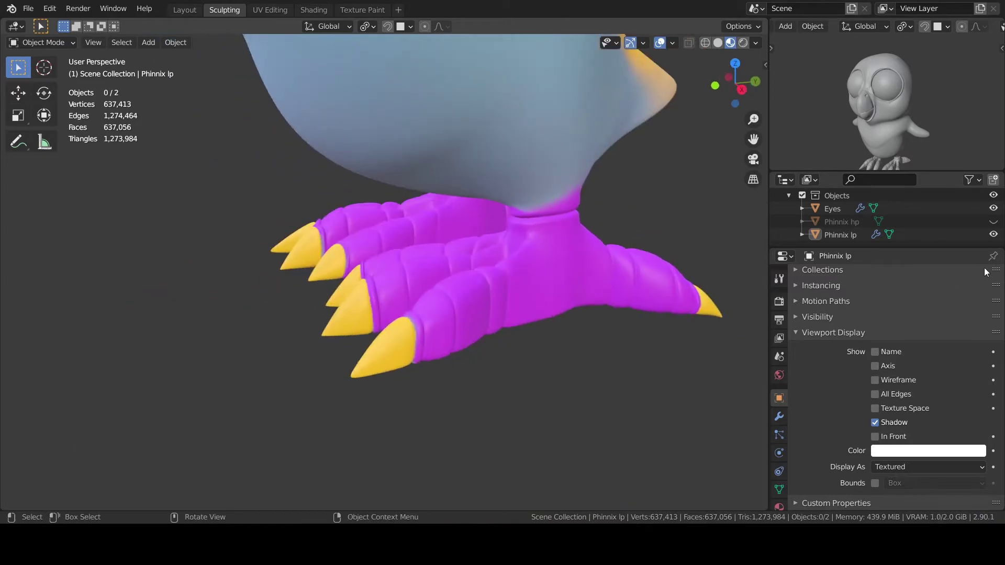
- Return to Sculpt Mode and draw sharp skin creases across the front toes, smoothing them with a 75 px radius
scroll(476, 304, "up", 4)
left_click(42, 43)
left_click(42, 82)
key("f")
left_click(456, 328)
key("ctrl+z")
mouse_move(455, 328)
middle_mouse_down()
mouse_move(458, 343)
mouse_move(565, 335)
mouse_move(540, 344)
mouse_move(604, 291)
mouse_move(476, 299)
mouse_move(375, 314)
mouse_move(356, 330)
middle_mouse_up()
left_click_drag(356, 330, 271, 323)
scroll(360, 248, "down", 2)
key("f")
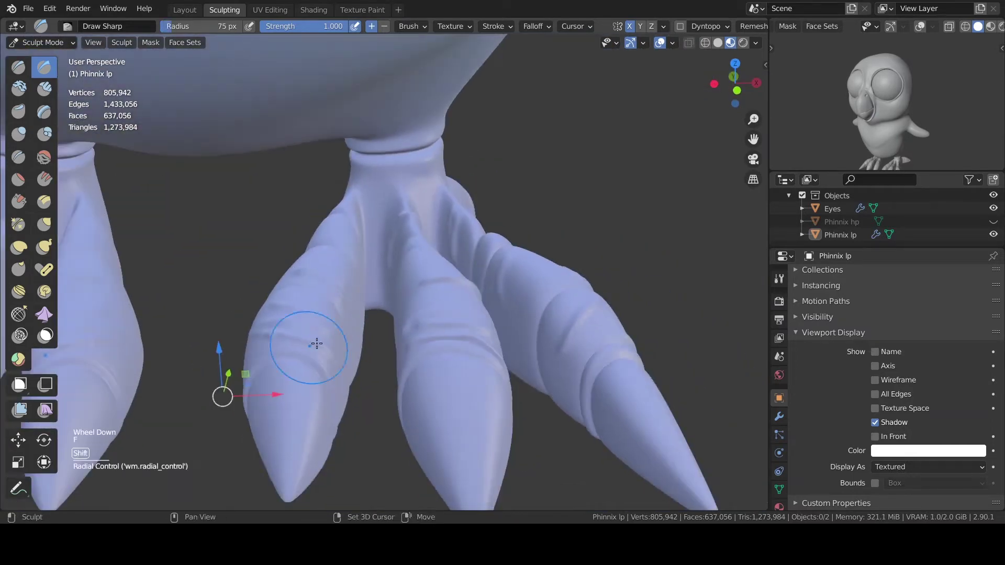
- Add Draw Sharp creases across the rear toe with a 19 px radius
mouse_move(422, 312)
middle_mouse_down()
mouse_move(451, 347)
mouse_move(406, 168)
mouse_move(422, 314)
mouse_move(502, 262)
middle_mouse_up()
key("f")
mouse_move(555, 283)
left_mouse_down()
mouse_move(534, 251)
mouse_move(511, 262)
left_mouse_up()
mouse_move(510, 262)
middle_mouse_down()
mouse_move(532, 222)
mouse_move(524, 209)
middle_mouse_up()
left_click_drag(528, 175, 512, 193)
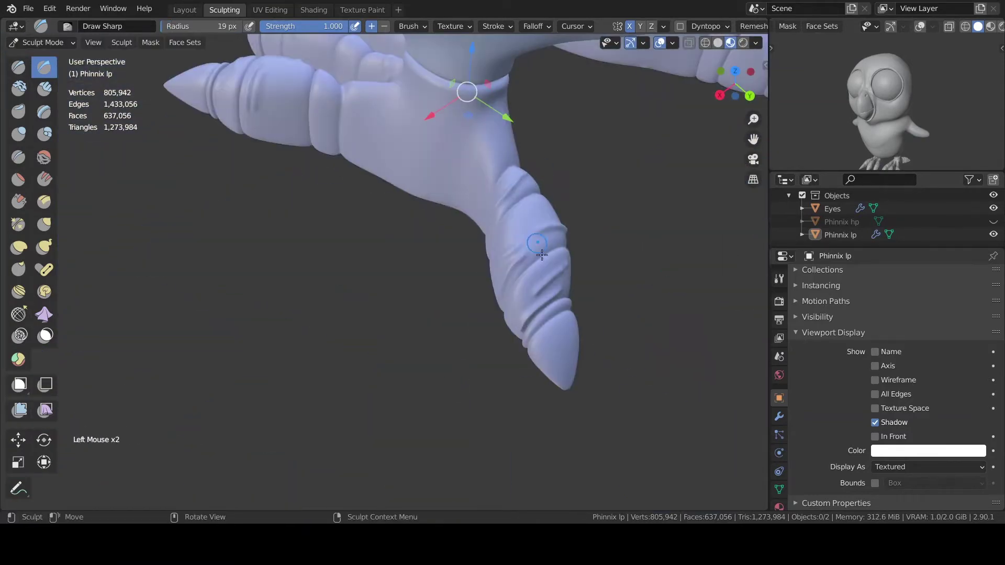
- Draw vertical skin folds down the side of the foot at a 45 px radius and soften them at 105 px
mouse_move(521, 225)
middle_mouse_down()
mouse_move(94, 359)
mouse_move(328, 220)
mouse_move(351, 234)
mouse_move(340, 230)
middle_mouse_up()
key("f")
left_click_drag(227, 195, 248, 336)
left_click_drag(248, 189, 270, 333)
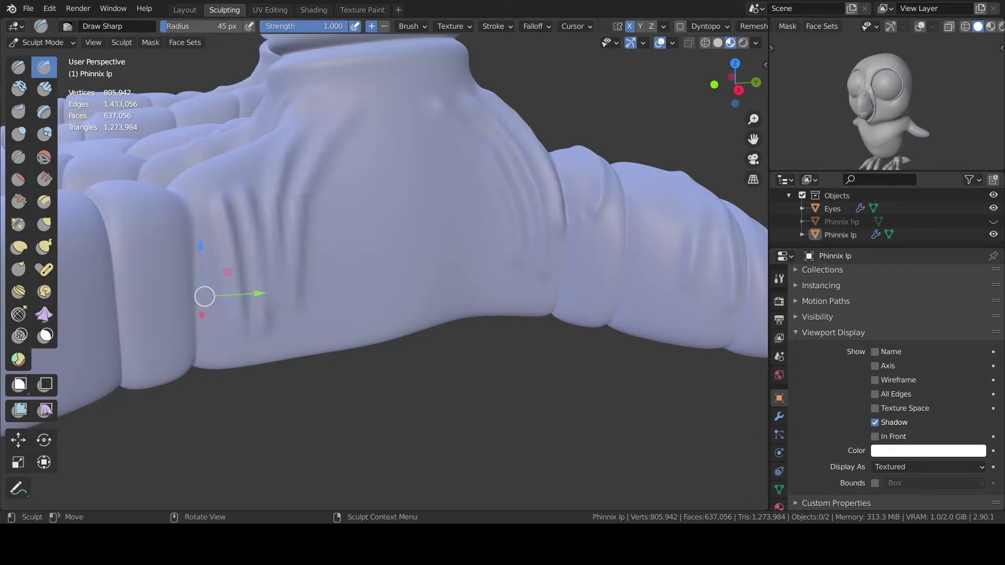
key("f")
left_click_drag(253, 262, 253, 319, "shift")
scroll(255, 317, "down", 6)
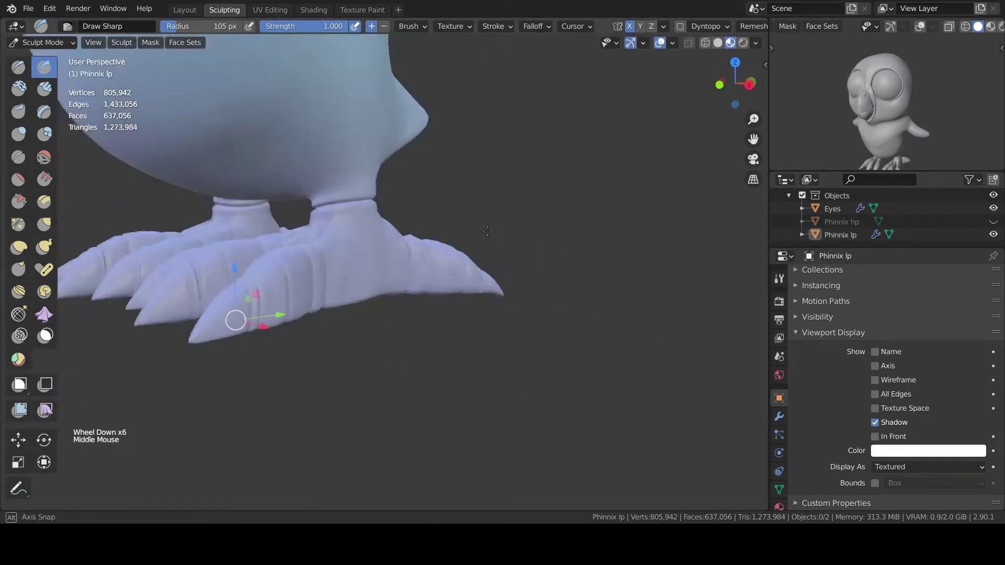
- Add a short Draw Sharp crease on the foot and save the file
middle_click_drag(255, 317, 408, 309)
scroll(367, 261, "up", 6)
middle_click_drag(367, 236, 314, 220, "shift")
key("f")
mouse_move(285, 168)
left_mouse_down()
mouse_move(292, 202)
mouse_move(301, 181)
left_mouse_up()
middle_click_drag(398, 204, 359, 202)
scroll(335, 199, "down", 11)
key("ctrl+s")
- Undo the last stroke and smooth the skin beside the corner of the mouth with an 87 px radius
scroll(383, 184, "up", 3)
key("ctrl+z")
scroll(341, 157, "up", 6)
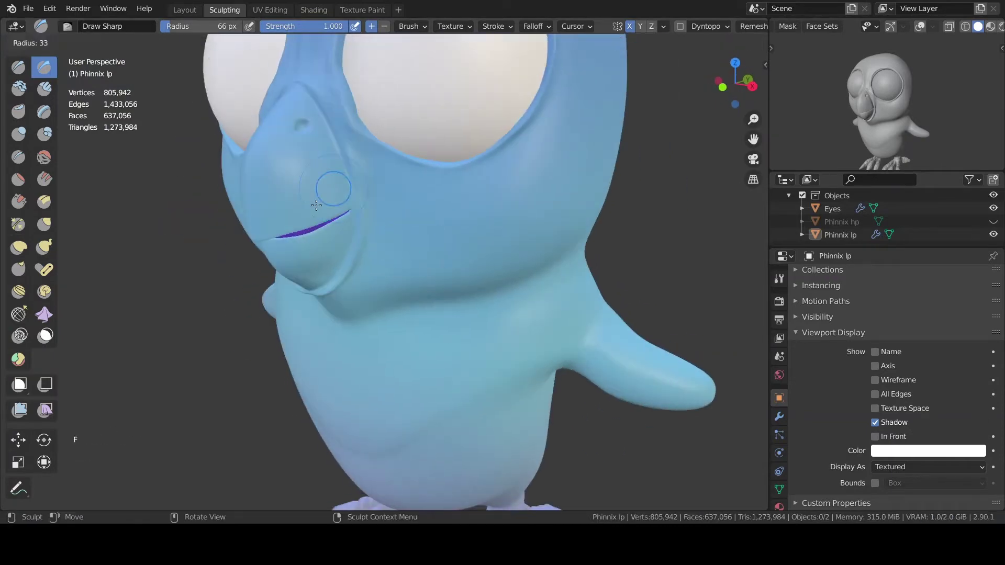
key("f")
scroll(338, 170, "up", 3)
left_click(335, 171)
scroll(331, 171, "up", 2)
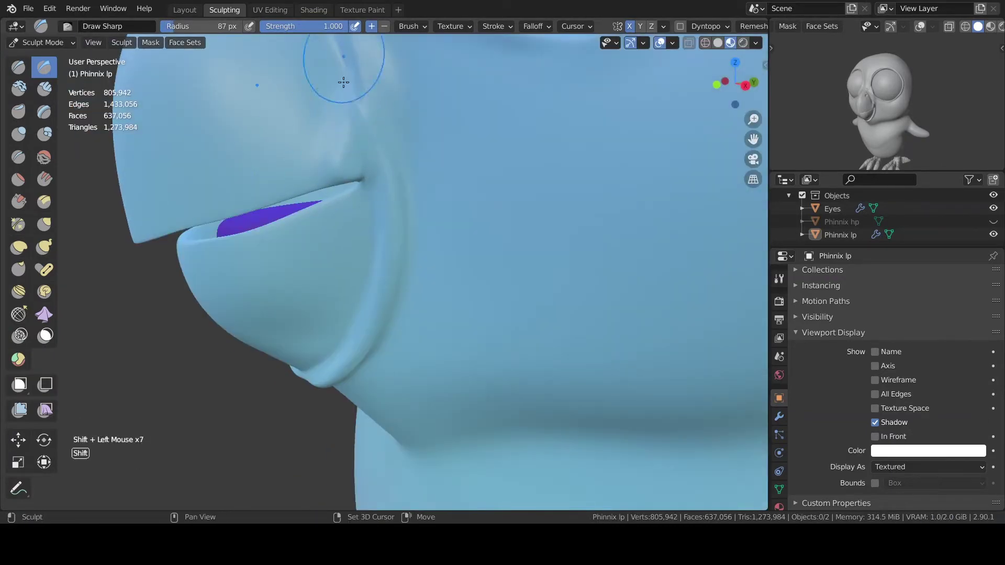
scroll(329, 136, "up", 4)
left_click(315, 197)
- Switch to the Inflate/Deflate brush at a 39 px radius for the inner eye rims beside the beak
scroll(362, 169, "down", 8)
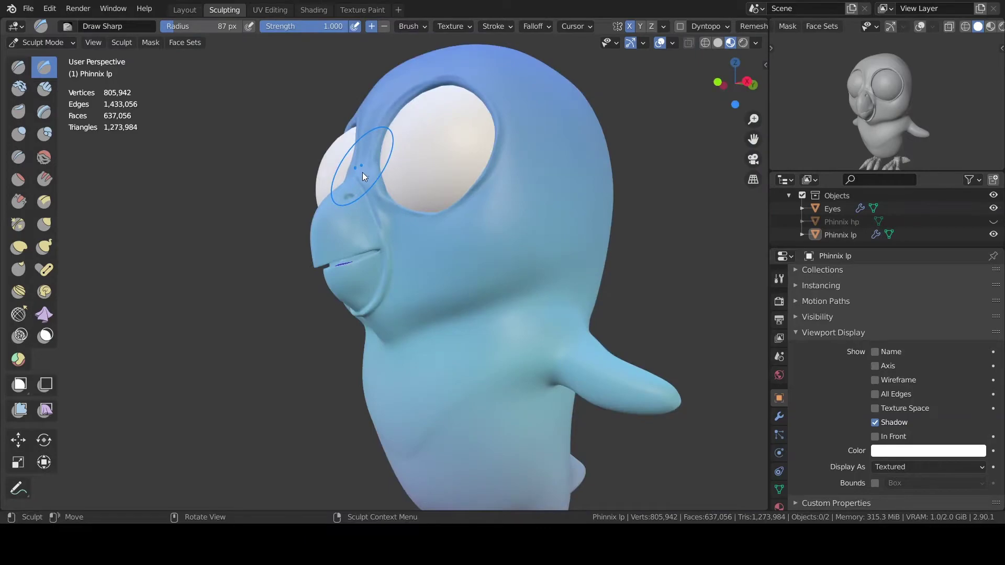
mouse_move(368, 182)
middle_mouse_down()
mouse_move(440, 184)
mouse_move(445, 197)
middle_mouse_up()
scroll(401, 206, "up", 5)
key("i")
key("f")
scroll(401, 206, "down", 7)
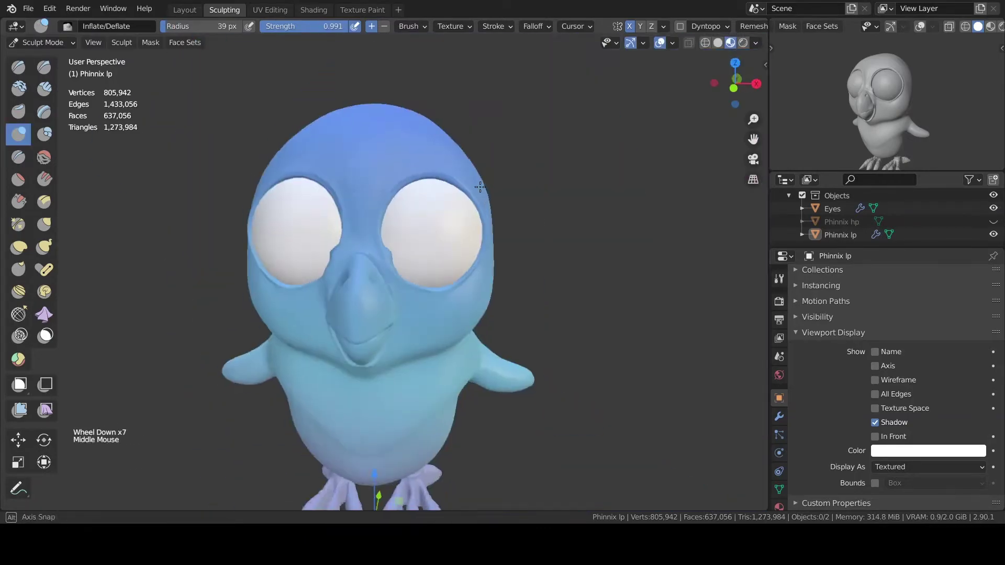
- Turn on the wireframe display and inspect the mesh of the inner eye rims beside the beak
left_click(875, 380)
scroll(413, 240, "up", 5)
middle_click_drag(413, 240, 413, 215)
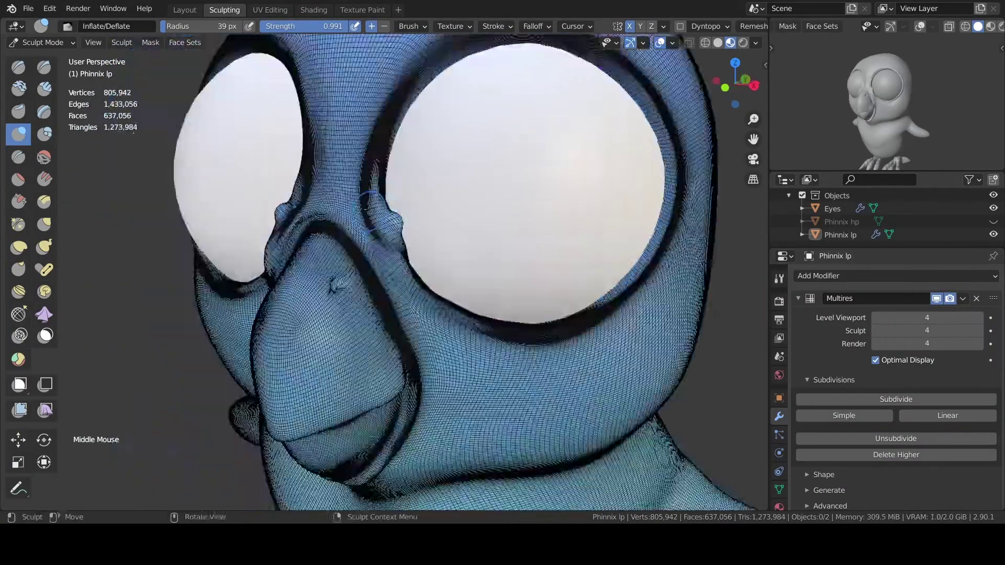
scroll(398, 220, "up", 5)
left_click(779, 398)
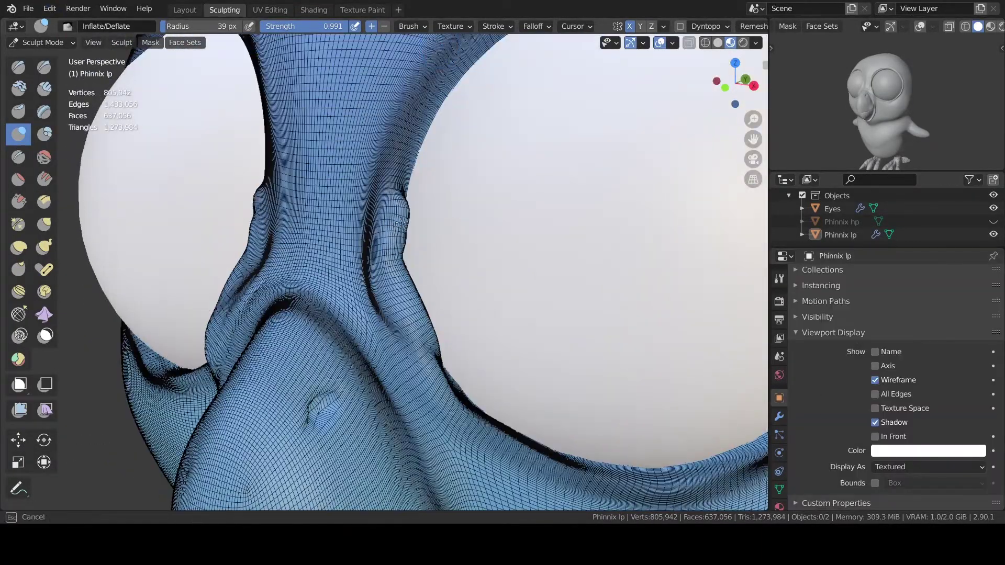
- Hide the wireframe and examine the coloured face and eye rims in Object Mode
scroll(433, 227, "down", 4)
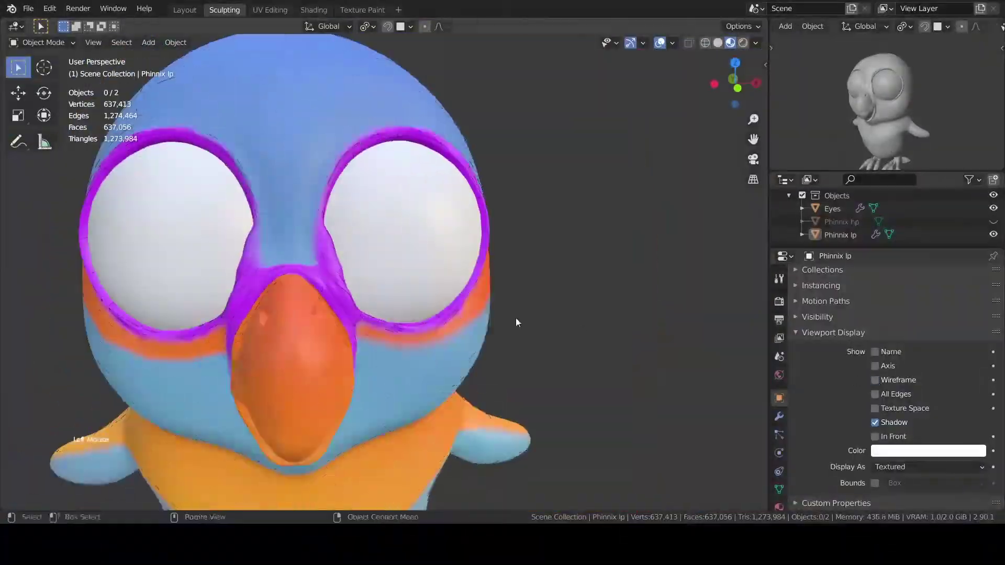
scroll(409, 323, "up", 4)
scroll(409, 322, "down", 3)
middle_click_drag(409, 322, 457, 302)
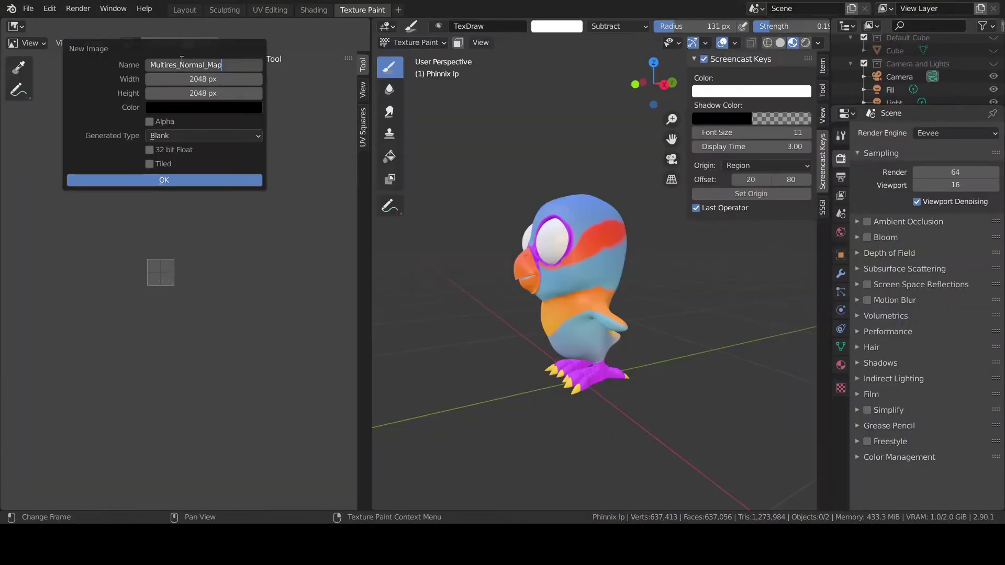
- Create a blank 2048 x 2048 px image named Multires_Normal_Map and assign it to an Image Texture node in Phinnix_Skin_Material
left_click(204, 181)
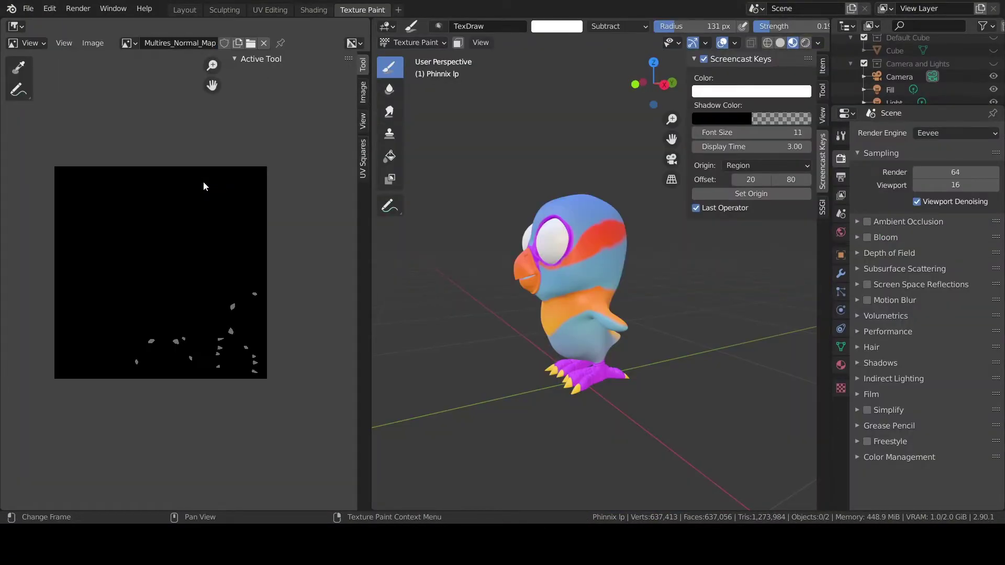
left_click(93, 43)
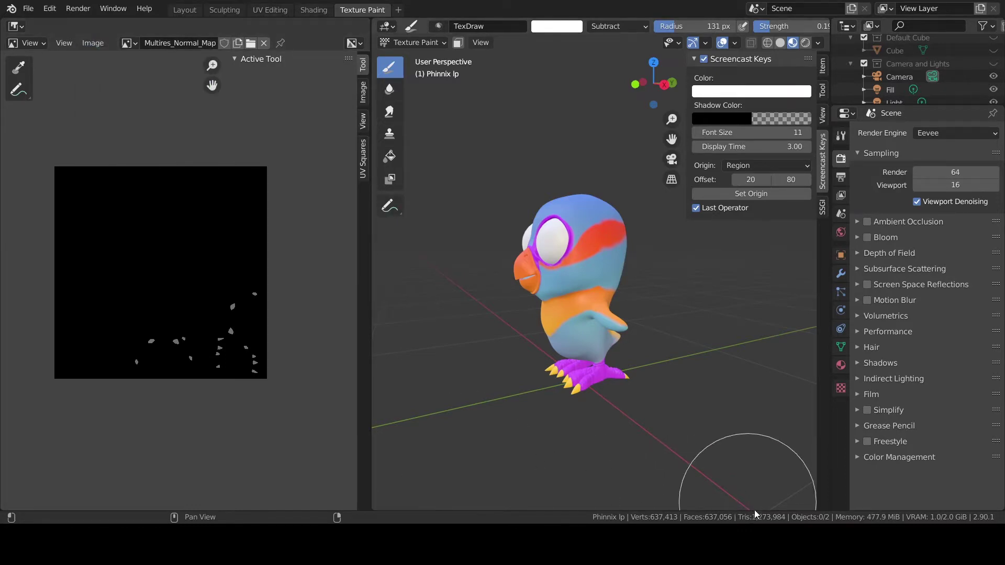
left_click(305, 10)
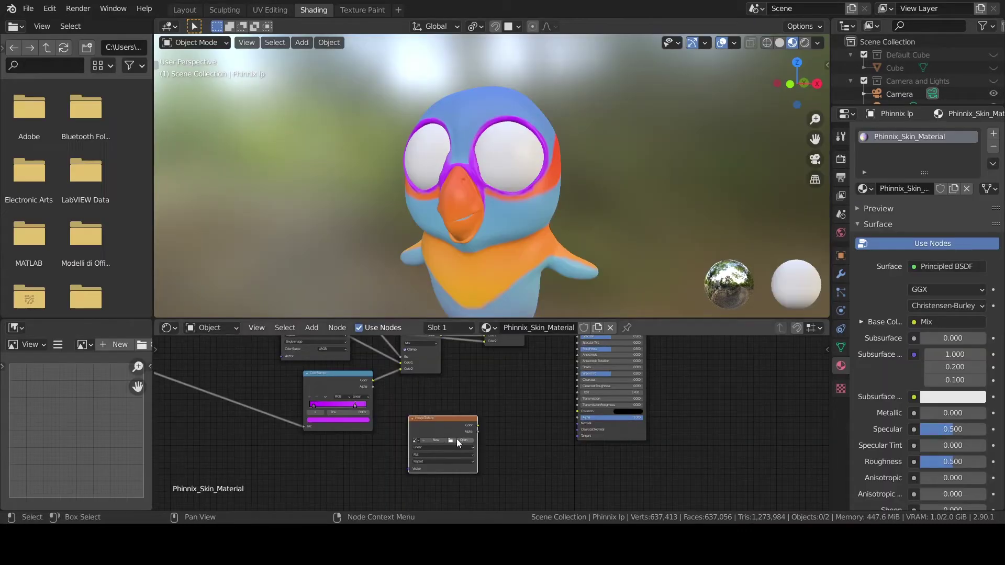
- Set the render engine to Cycles and enable Bake from Multires for normals
left_click(841, 159)
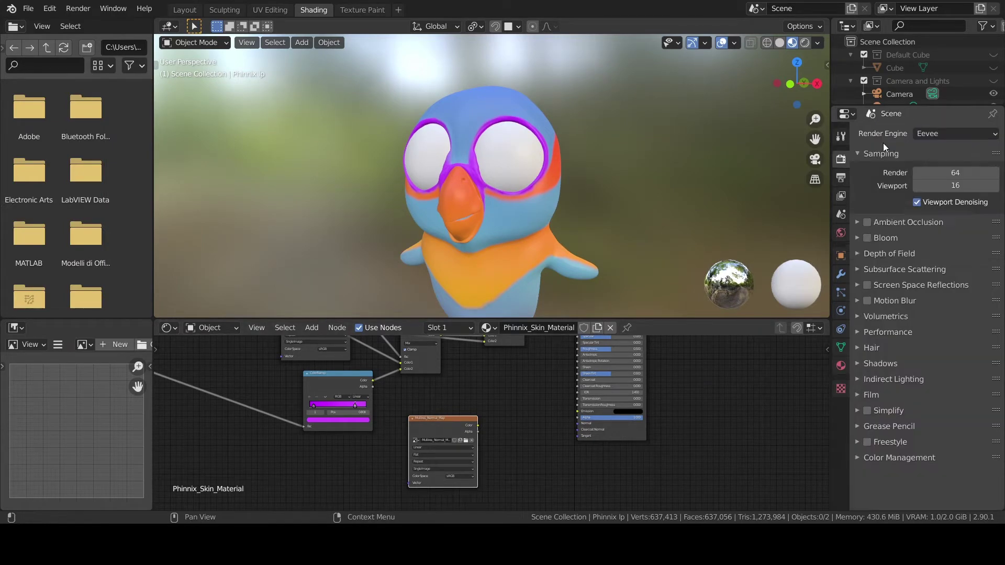
left_click(942, 134)
left_click(937, 177)
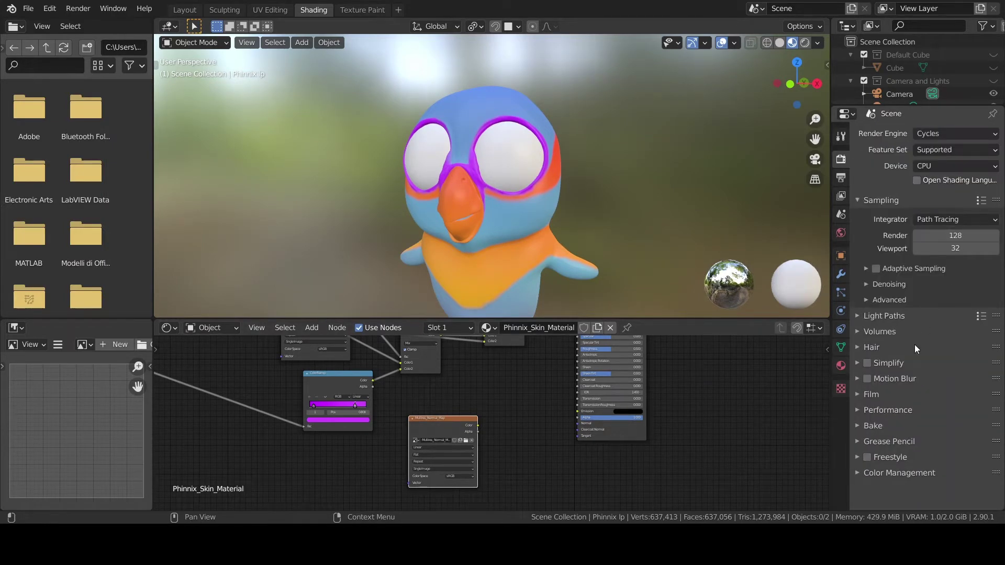
left_click(857, 426)
left_click(872, 375)
- Set the Multires viewport level to 0 and bake the selected bird's normals into the image
left_click(840, 275)
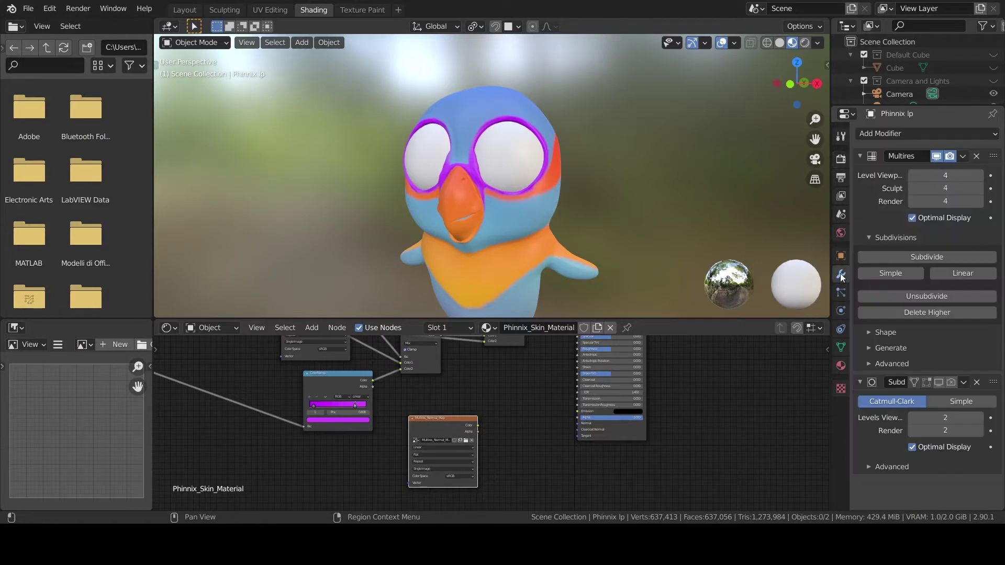
left_click_drag(933, 174, 914, 174)
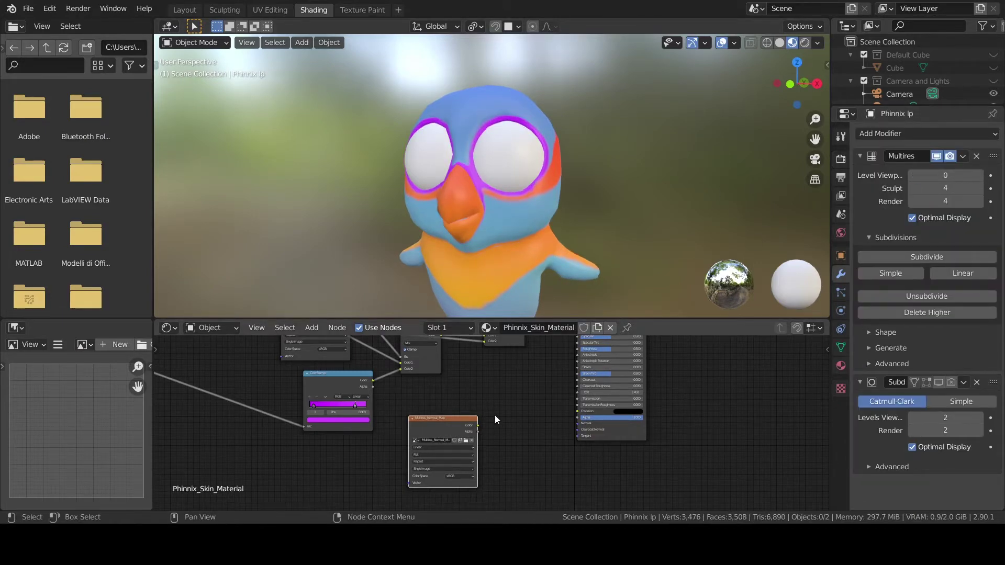
left_click(841, 159)
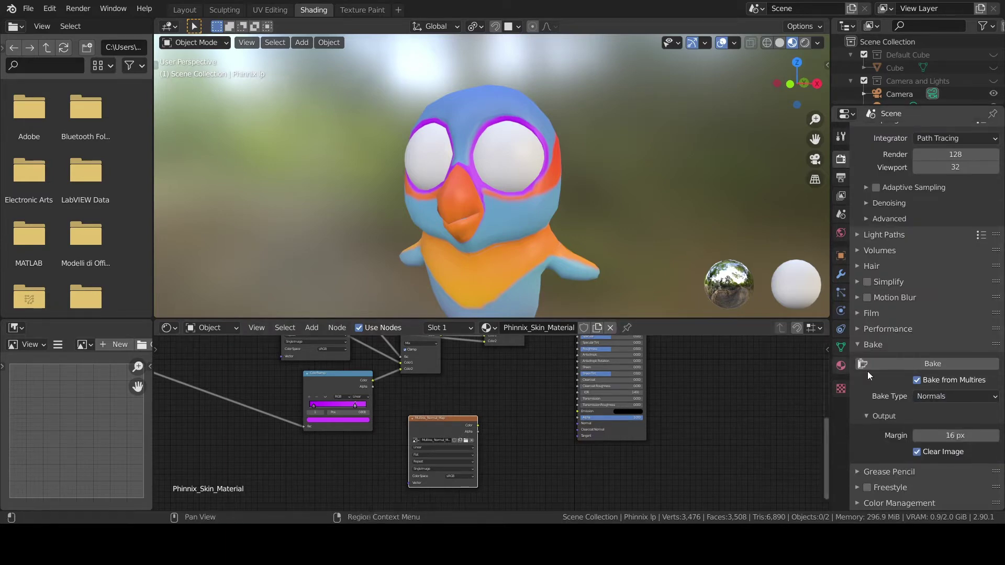
left_click(542, 196)
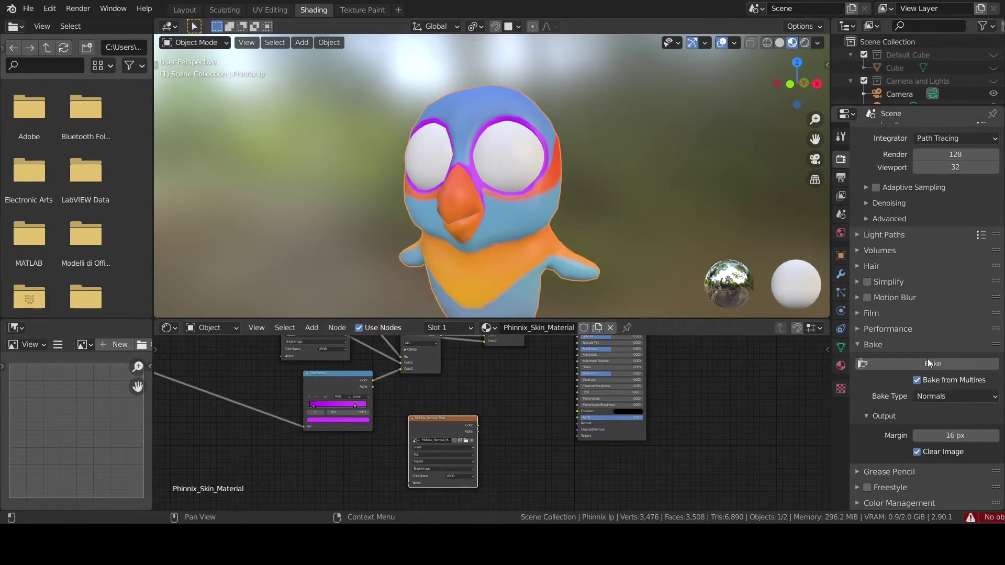
left_click(927, 361)
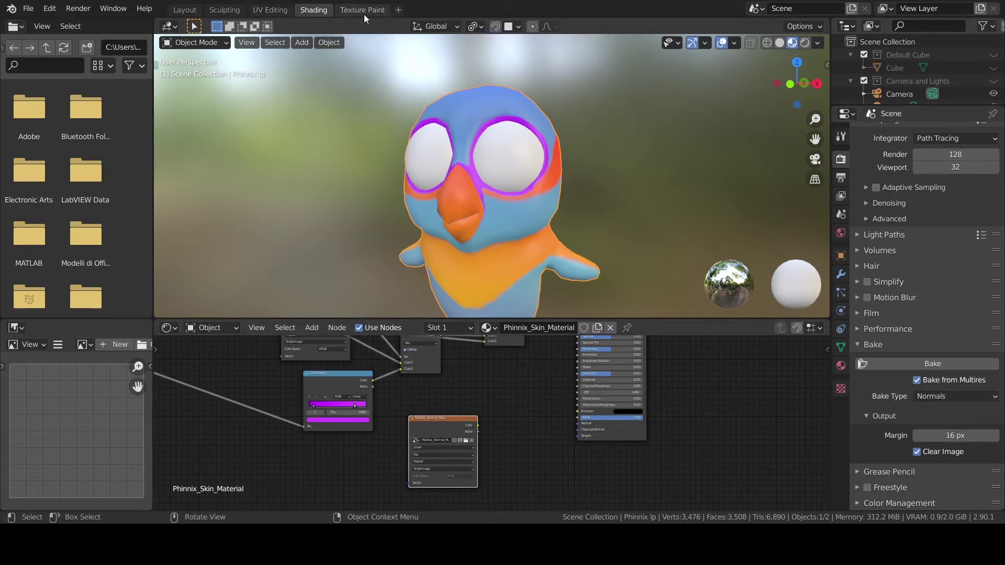
- Examine the baked normal map around the eyes and beak in the Texture Paint workspace
left_click(362, 10)
scroll(184, 319, "up", 5)
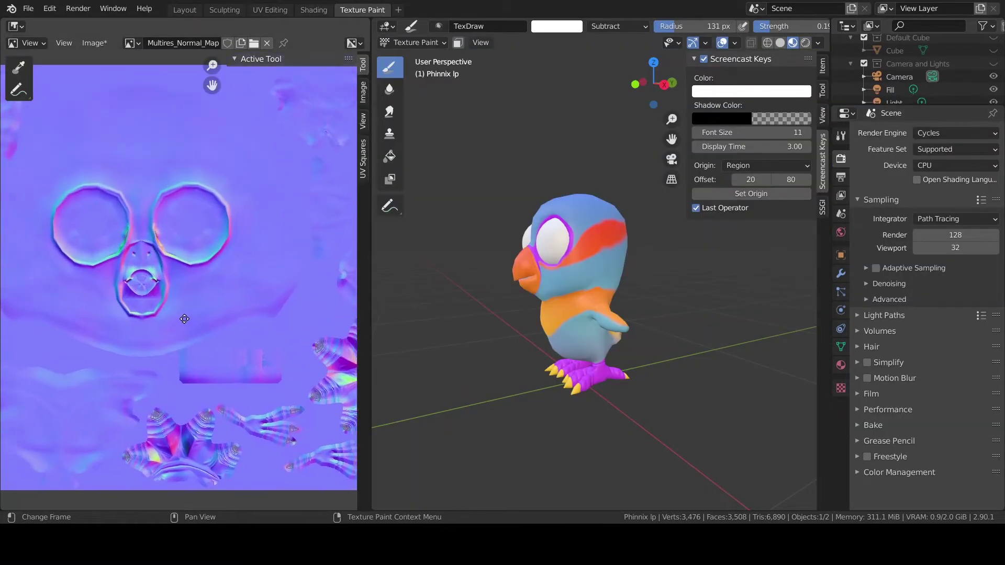
scroll(184, 318, "up", 3)
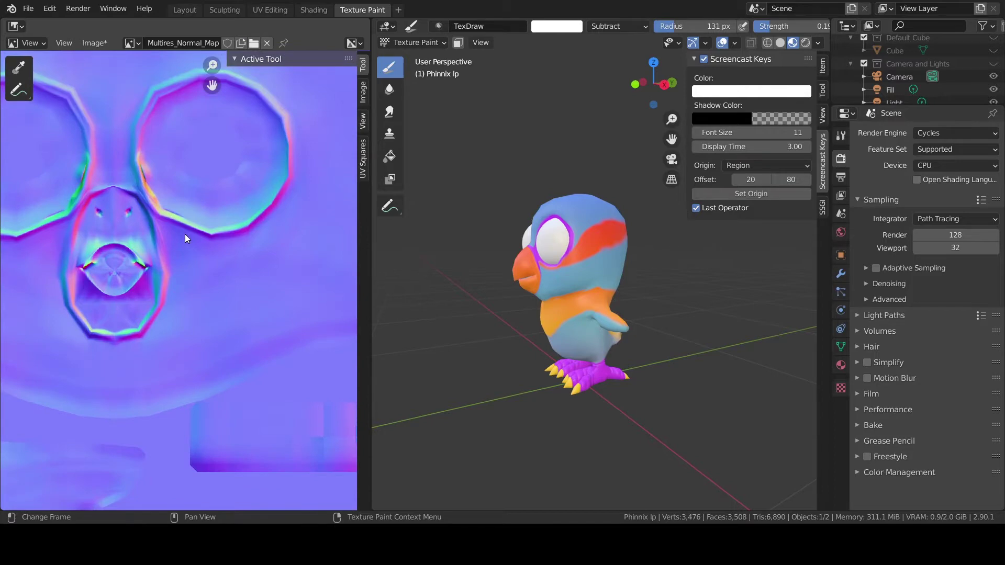
scroll(185, 234, "down", 6)
scroll(226, 309, "up", 6)
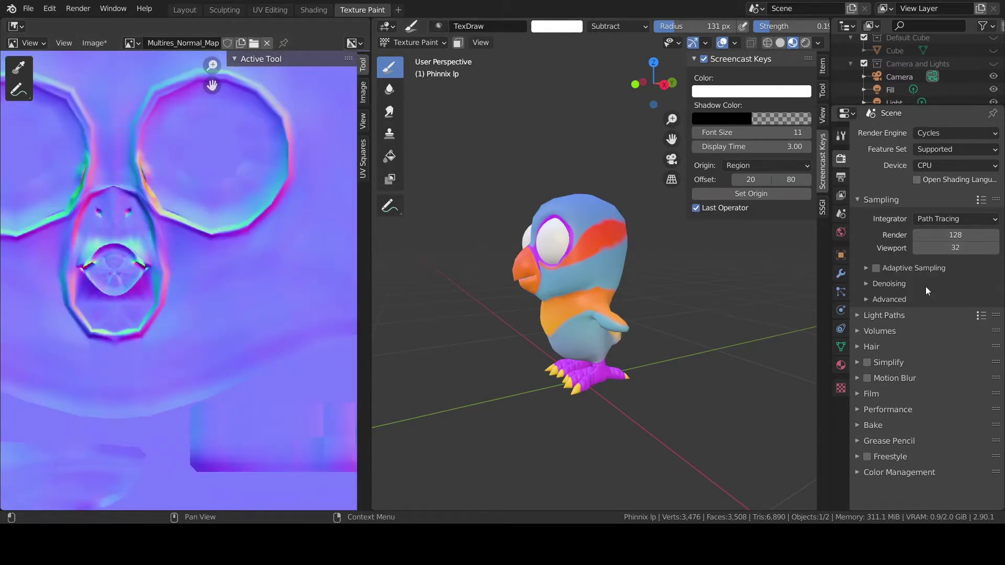
- Rebake the Multires normals at 256 and at 1028 render samples
left_click(890, 425)
scroll(931, 367, "down", 3)
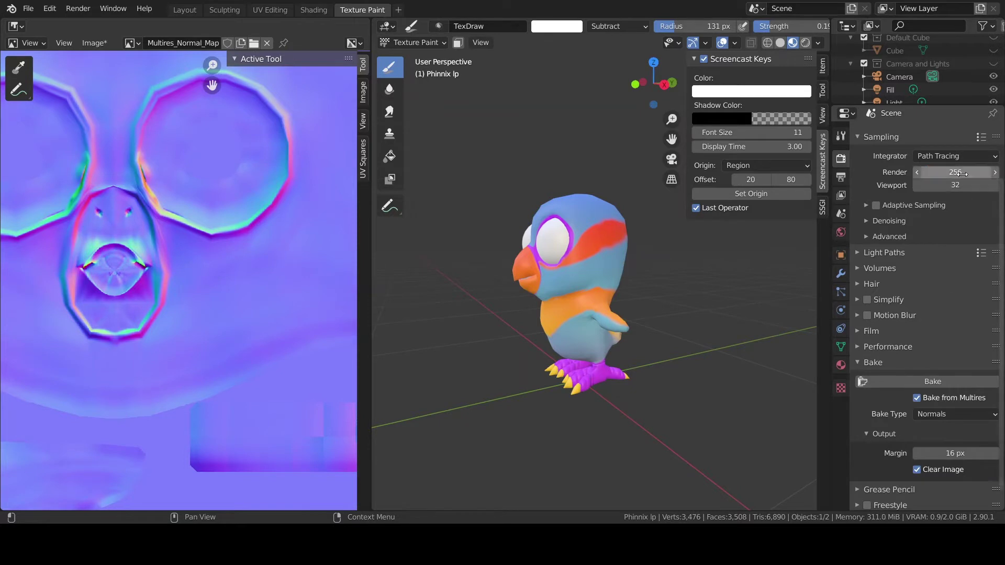
left_click(967, 383)
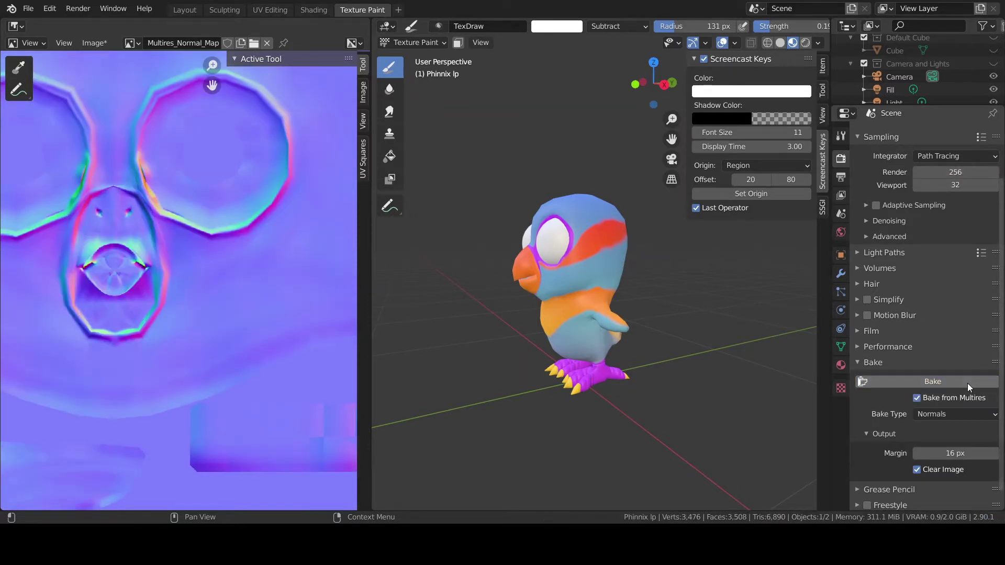
left_click(968, 382)
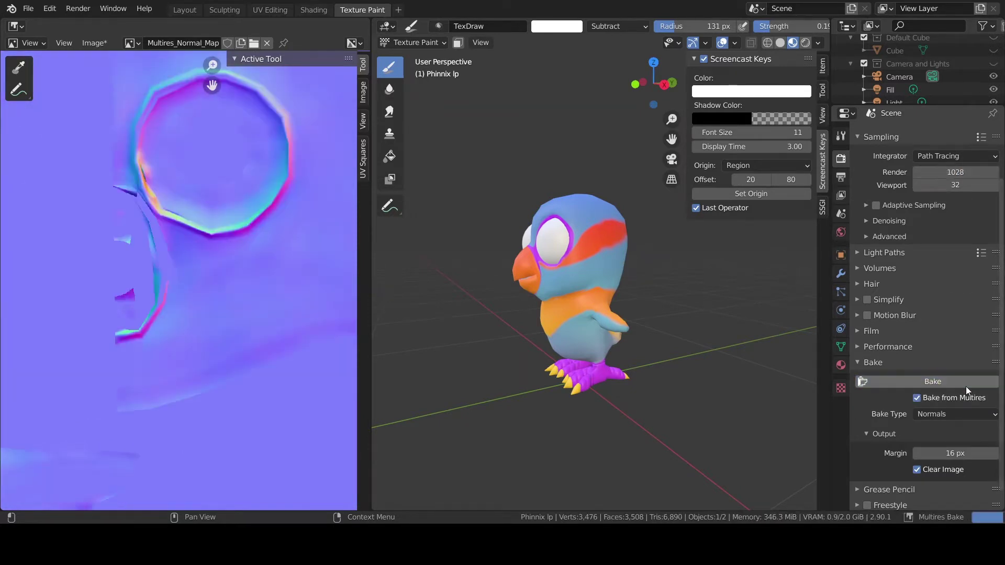
- Compare the rebaked normal map's detail around the eyes, beak and feet
scroll(211, 335, "down", 5)
scroll(167, 253, "up", 6)
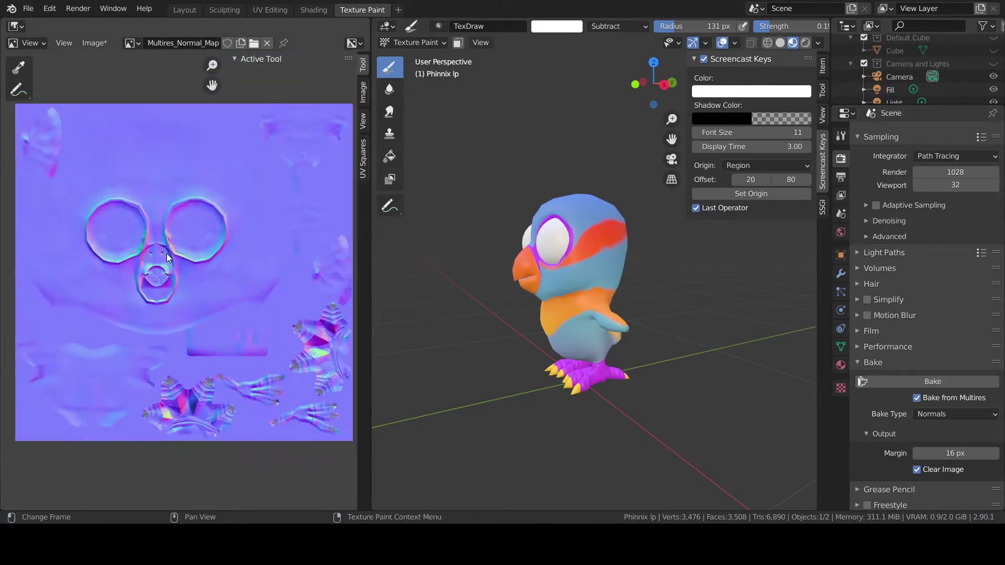
scroll(191, 261, "down", 5)
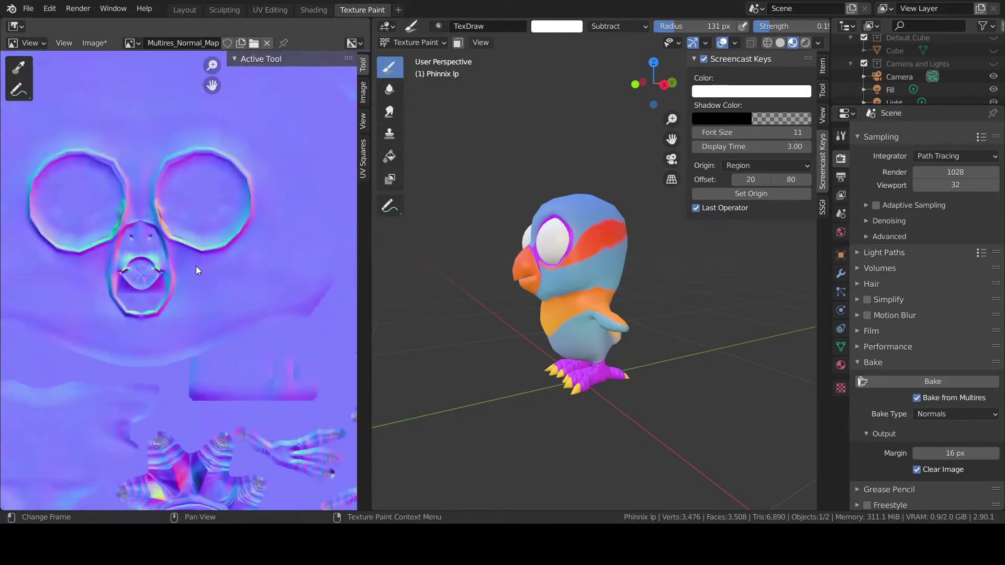
scroll(175, 225, "up", 6)
mouse_move(175, 202)
middle_mouse_down()
mouse_move(242, 309)
mouse_move(296, 318)
mouse_move(259, 296)
middle_mouse_up()
- Add a Normal Map node beside the Multires_Normal_Map texture in the Shading workspace for Phinnix_Skin_Material
left_click(313, 10)
scroll(503, 458, "up", 4)
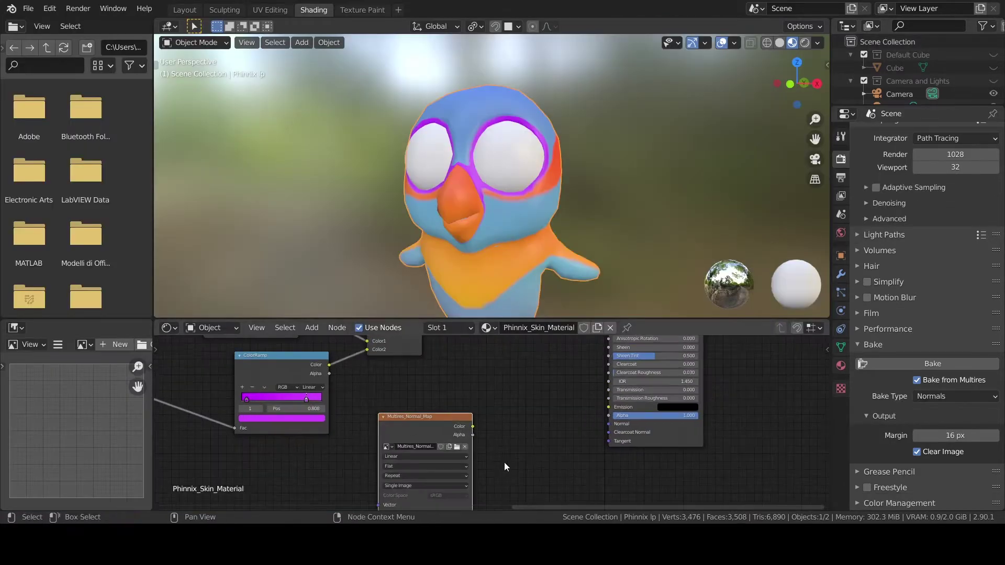
middle_click_drag(504, 463, 508, 419)
key("shift+a")
left_click(505, 382)
type("no")
left_click(543, 438)
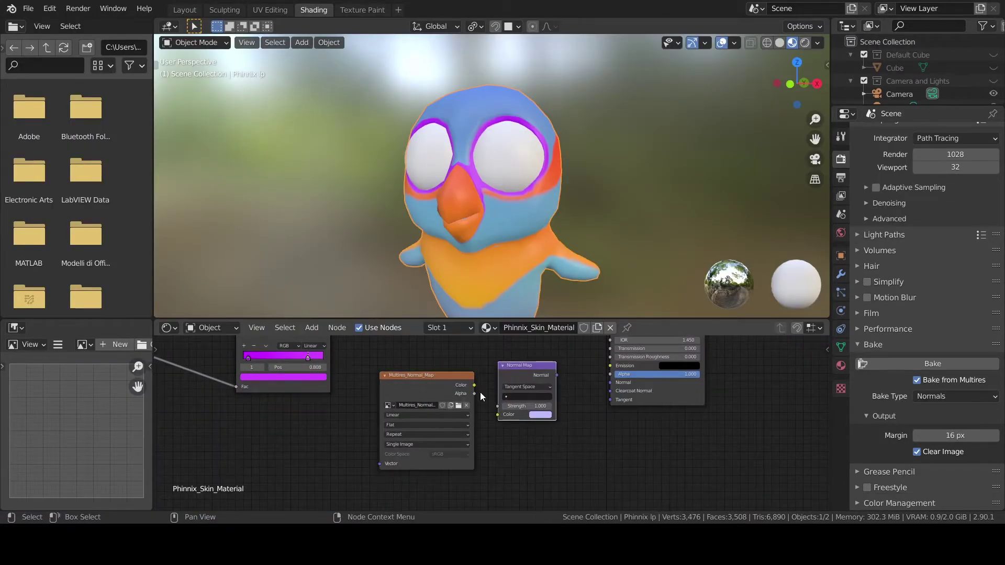
- Link the Multires_Normal_Map texture's Color through the Normal Map node to the Principled BSDF's Normal input
left_click_drag(557, 375, 610, 383)
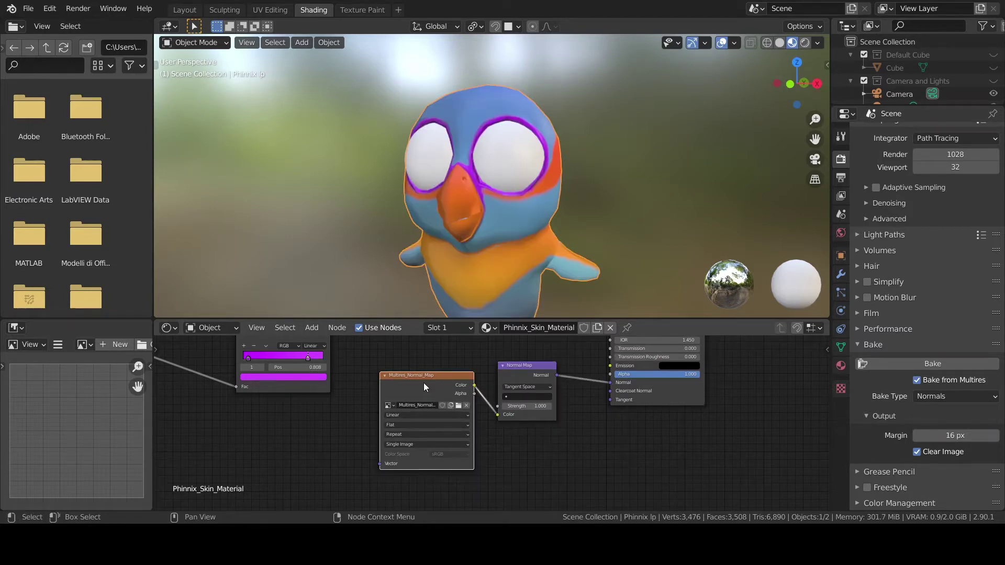
left_click_drag(494, 414, 498, 414)
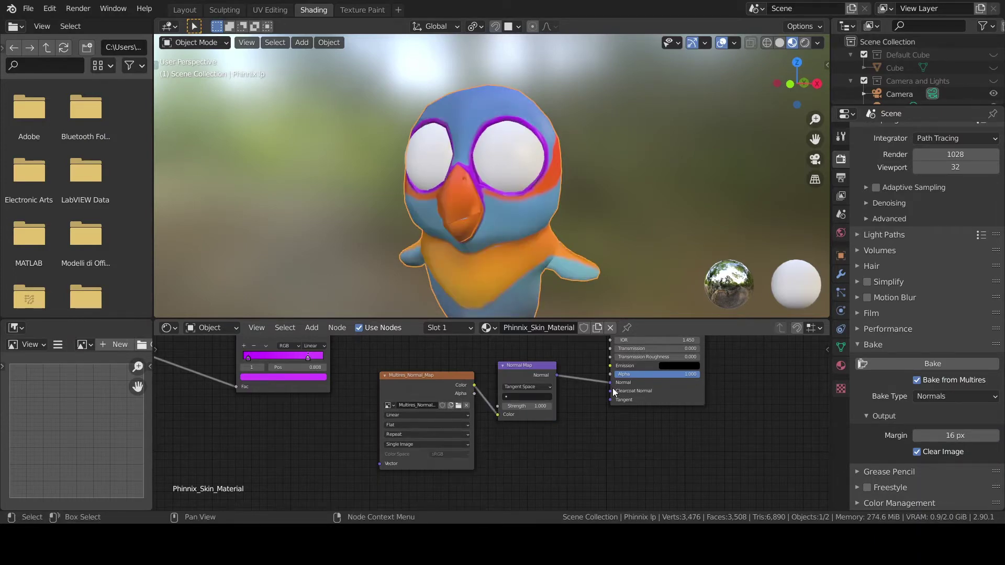
mouse_move(609, 383)
left_mouse_down()
mouse_move(598, 377)
mouse_move(610, 382)
left_mouse_up()
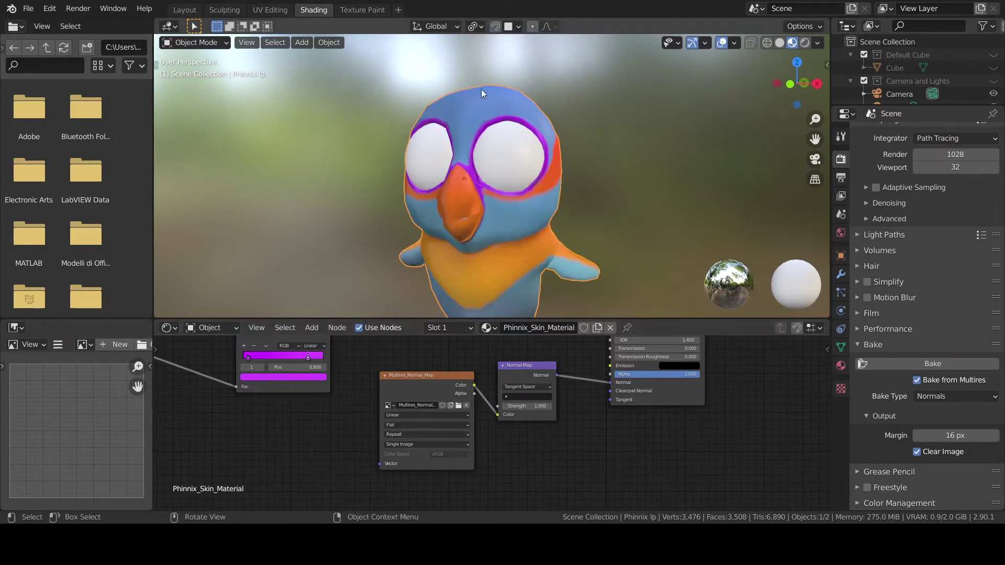
- Turn off the Multires modifier's display and enable the Subdivision modifier for both viewport and render
scroll(475, 167, "up", 5)
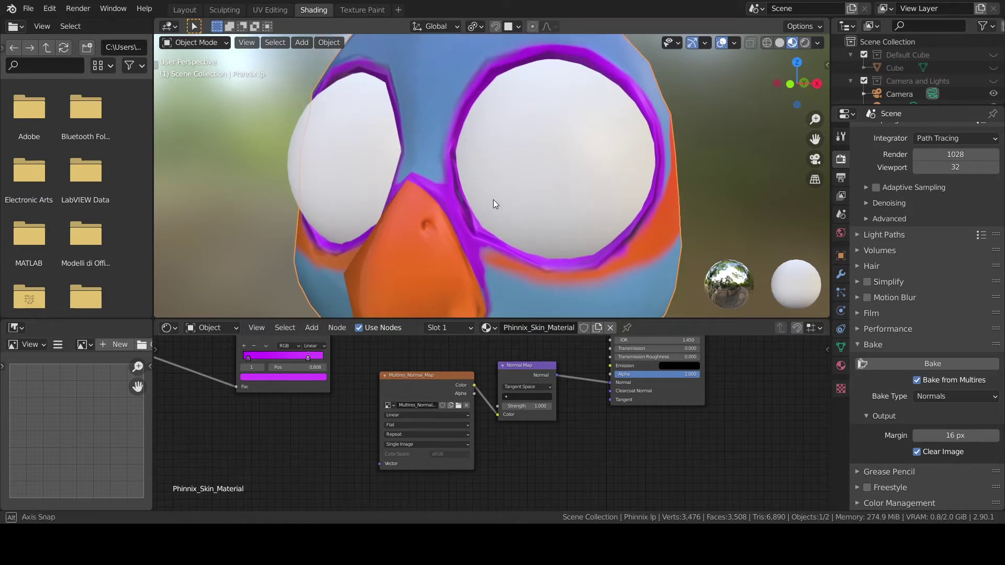
middle_click_drag(493, 199, 523, 204)
left_click(841, 274)
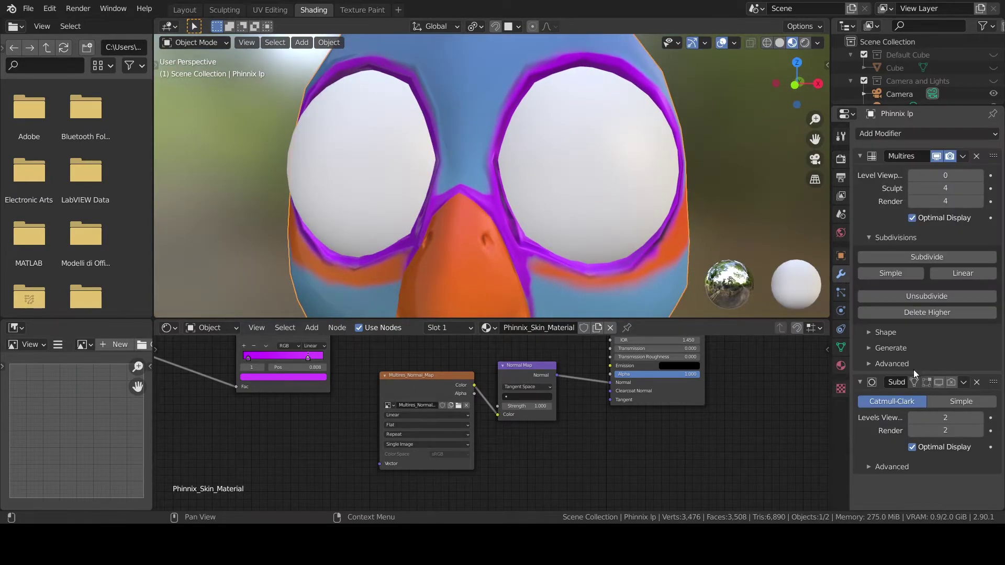
left_click(939, 382)
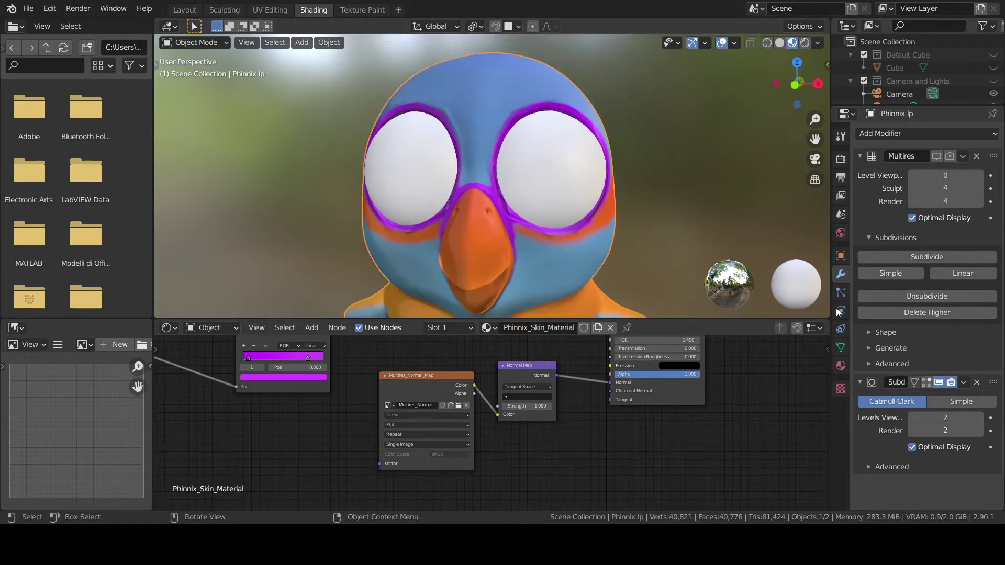
- Set the normal map texture's color space to Non-Color and adjust the Normal Map node's strength
left_click(184, 9)
scroll(428, 178, "down", 2)
middle_click_drag(429, 179, 466, 188)
scroll(556, 227, "up", 3)
scroll(940, 441, "down", 3)
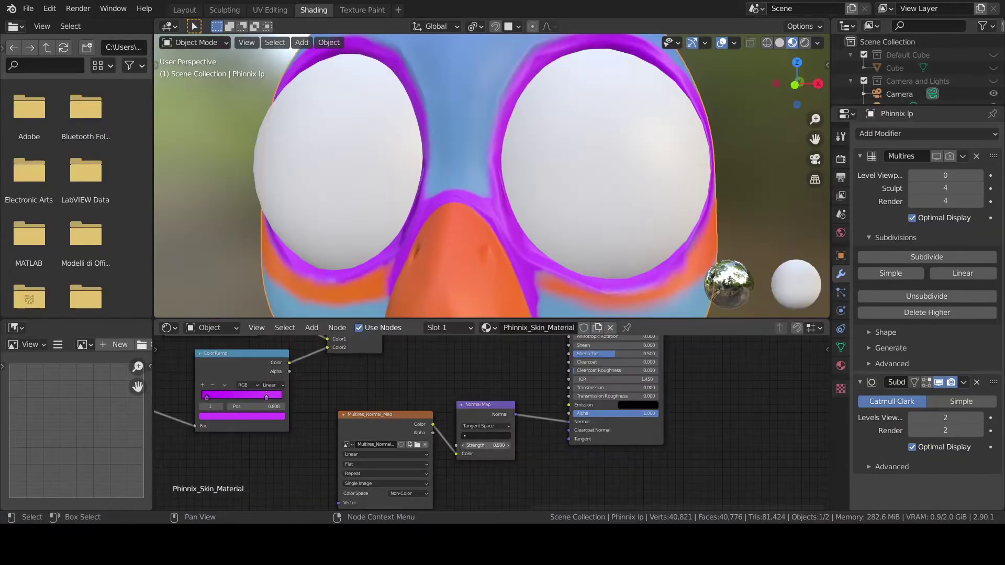
left_click_drag(486, 445, 496, 445)
scroll(547, 448, "down", 4)
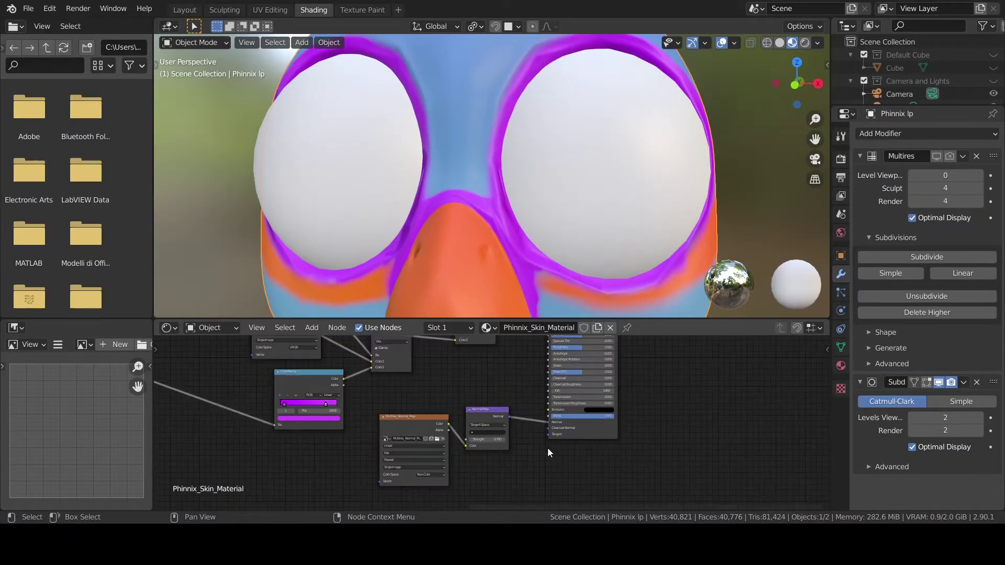
- Examine the sculpted detail around the bird's beak and eyes in the Sculpting workspace
scroll(539, 227, "down", 4)
middle_click_drag(539, 228, 472, 180)
scroll(499, 178, "up", 4)
scroll(473, 183, "up", 2)
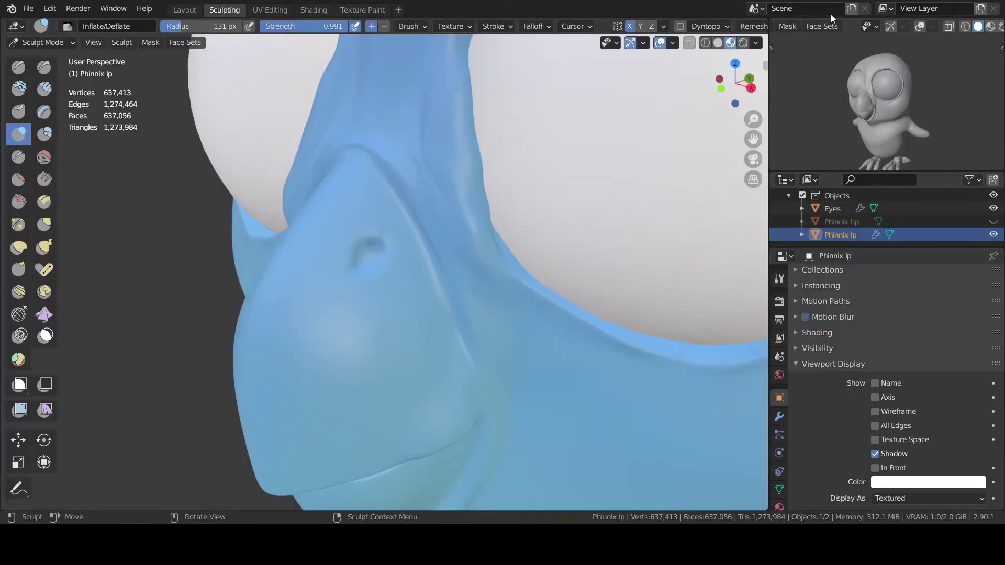
scroll(463, 220, "up", 2)
key("Tab")
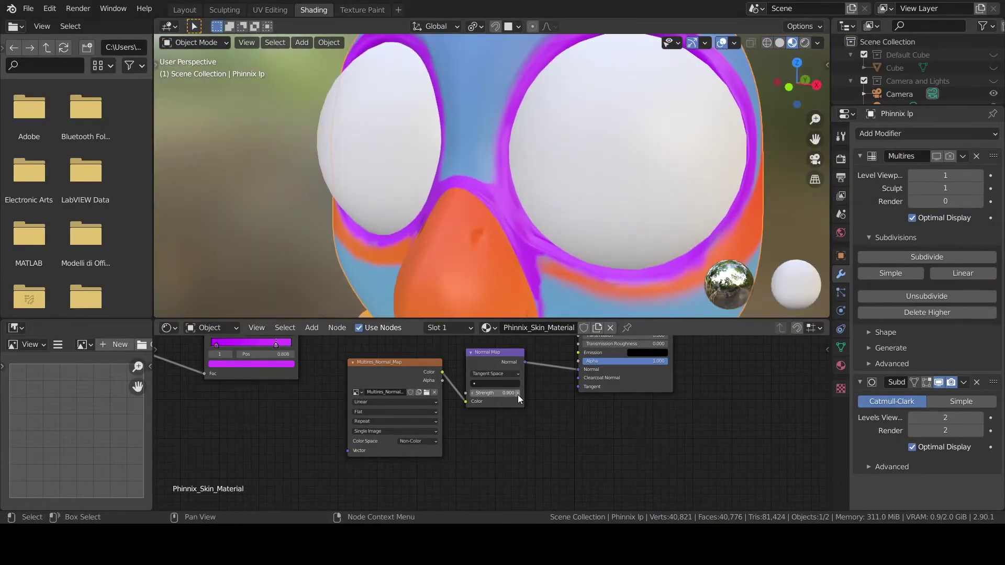
- Try different Normal Map strengths on the skin material and return to the Shading workspace
left_click_drag(517, 395, 539, 395)
left_click_drag(503, 393, 487, 393)
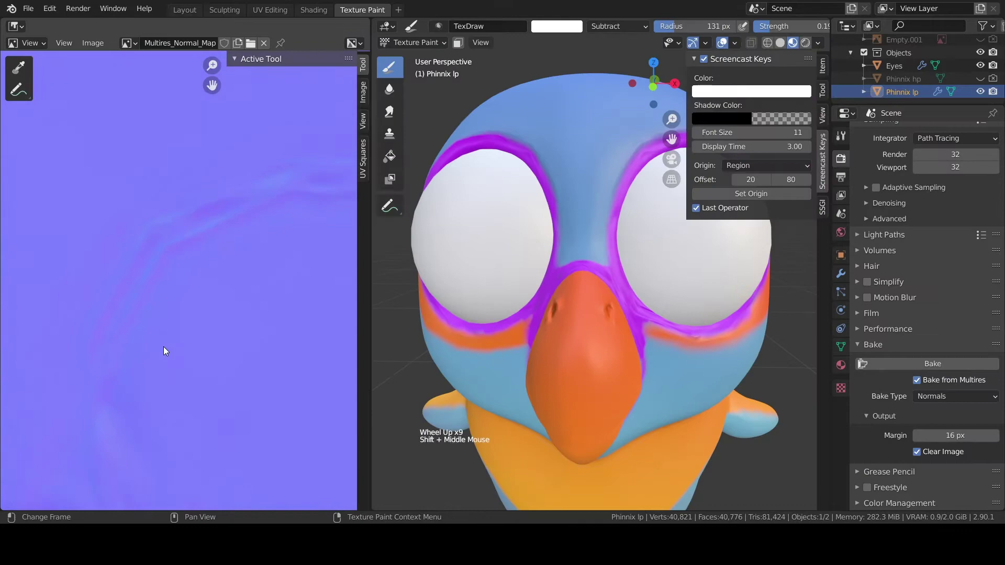
key("ctrl+Page_Up")
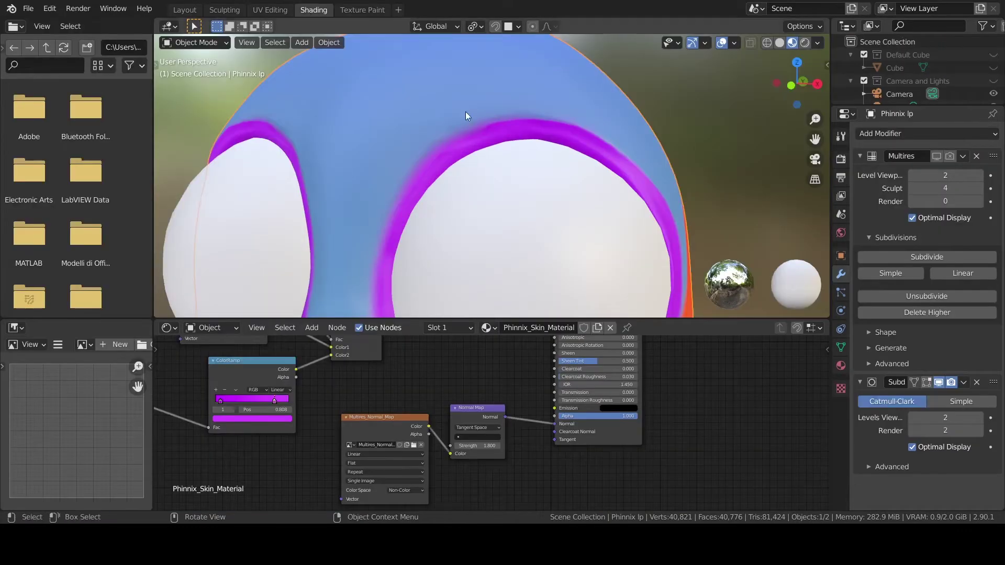
- Inspect the bird's topology with its wireframe display in the Sculpting workspace, outside Sculpt Mode
left_click(221, 10)
scroll(397, 161, "up", 2)
left_click_drag(464, 90, 508, 115, "shift")
key("ctrl+Tab")
left_click(875, 411)
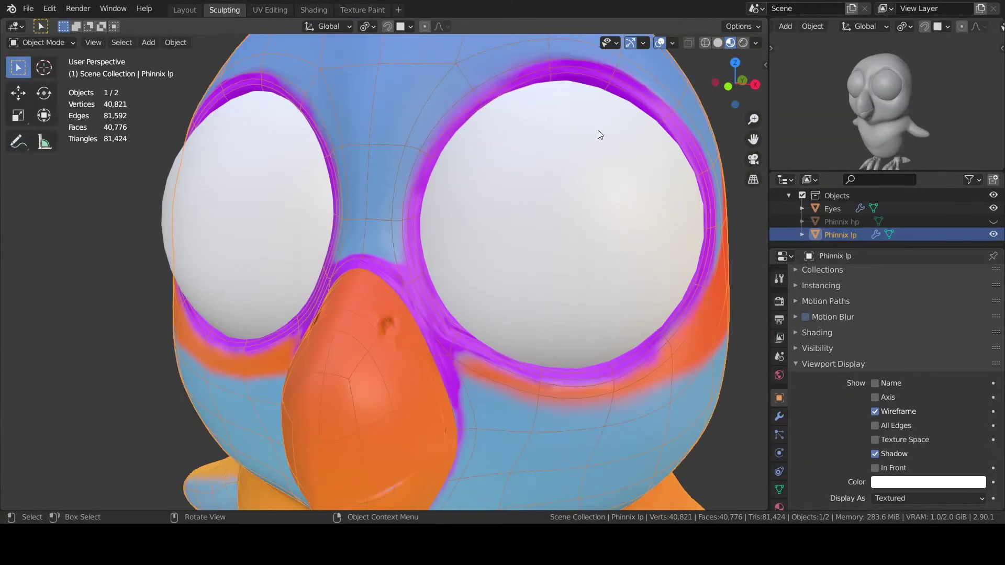
scroll(598, 130, "down", 4)
middle_click_drag(442, 161, 471, 164)
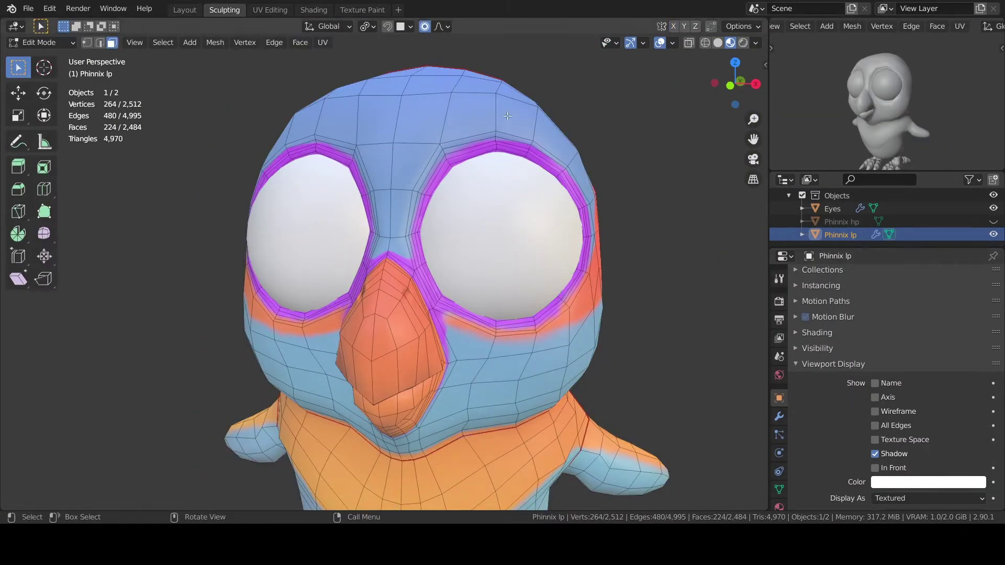
- Leave Edit Mode, check the bird's modifiers and smoothed surface, and save the file
key("Tab")
middle_click_drag(507, 116, 555, 254)
scroll(554, 254, "up", 2)
left_click(779, 417)
scroll(817, 359, "down", 1)
scroll(522, 312, "down", 2)
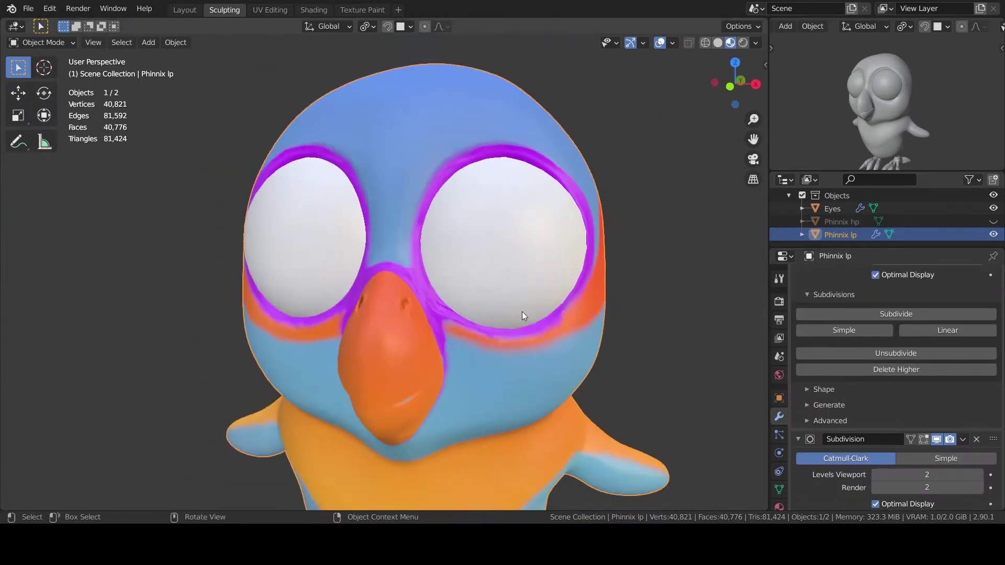
scroll(522, 313, "down", 3)
middle_click_drag(523, 312, 517, 338)
scroll(475, 349, "down", 3)
scroll(474, 349, "up", 5)
scroll(516, 338, "down", 4)
key("ctrl+s")
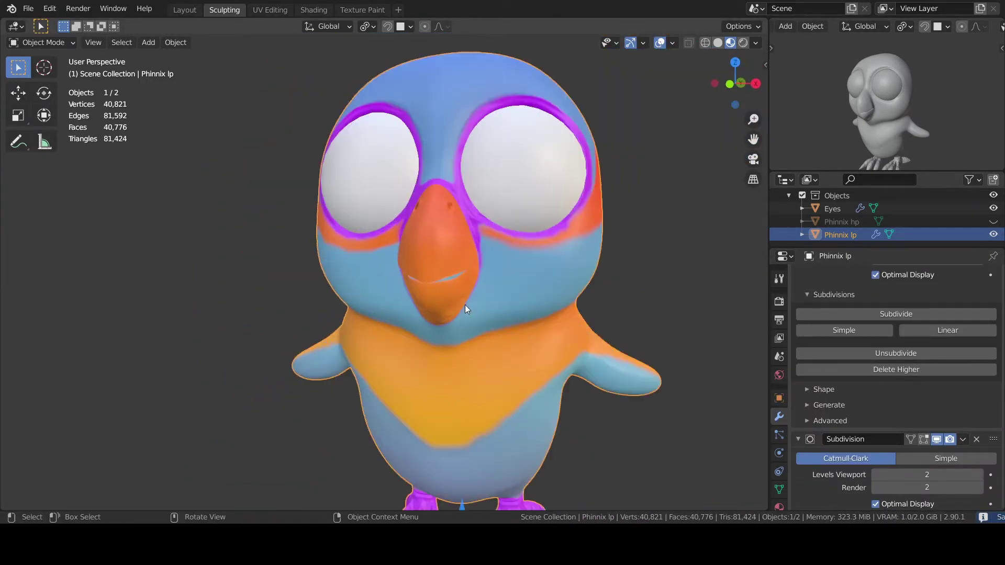
- Select the whole bird mesh in the UV Editing workspace and relax the UVs around the eyes and beak
left_click(277, 11)
key("a")
scroll(171, 129, "up", 14)
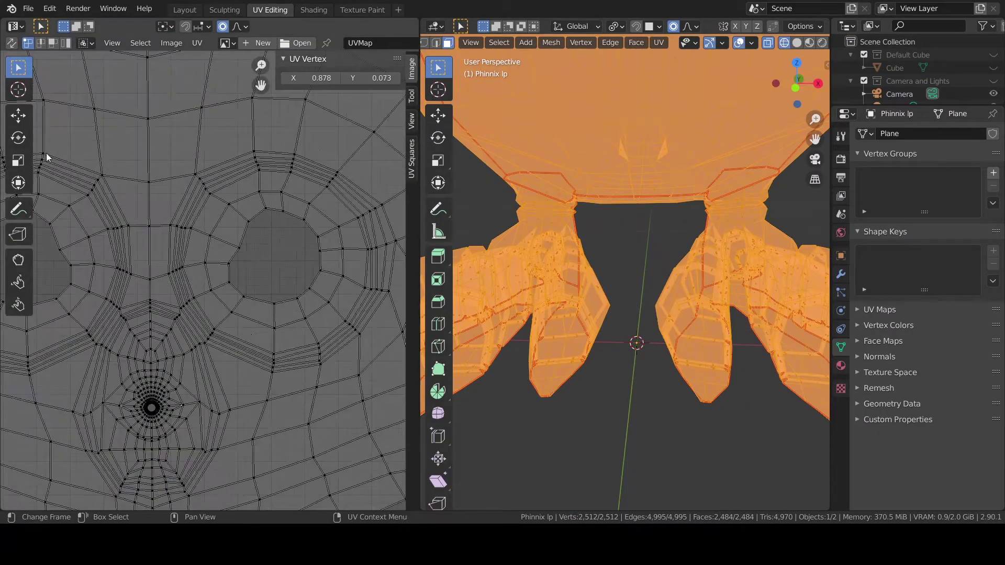
left_click_drag(218, 198, 366, 294)
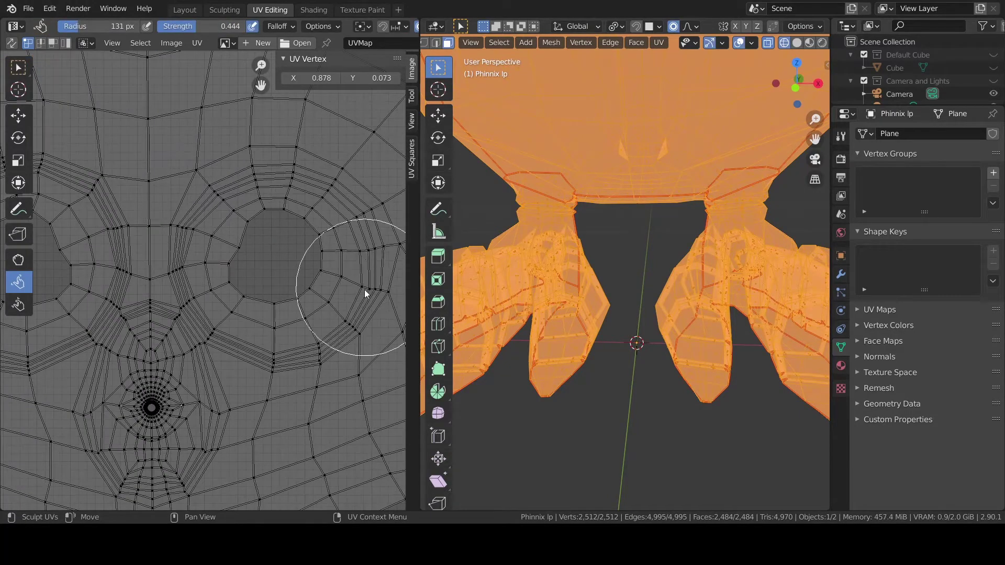
middle_click_drag(186, 239, 259, 188)
left_click_drag(254, 257, 250, 296)
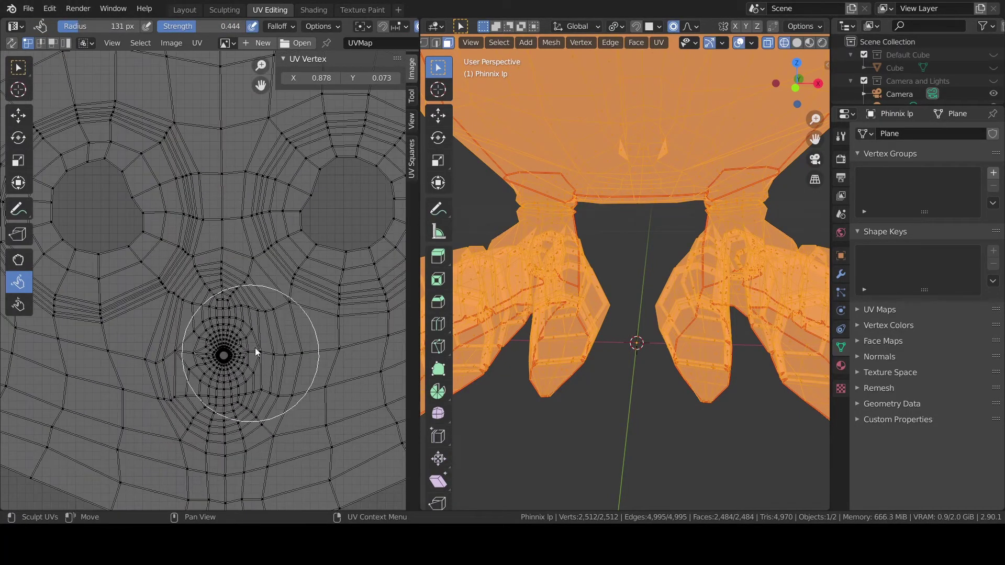
scroll(282, 179, "down", 3)
- Examine the baked normal map and the UV layout over the face in the Texture Paint workspace
left_click(314, 10)
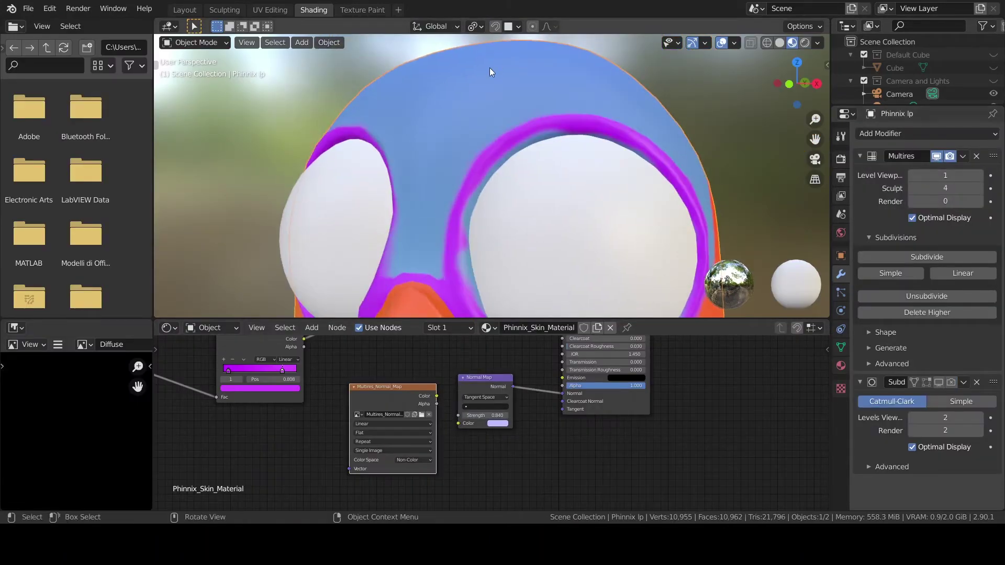
left_click(841, 158)
scroll(944, 329, "down", 5)
left_click(362, 10)
scroll(197, 272, "up", 3)
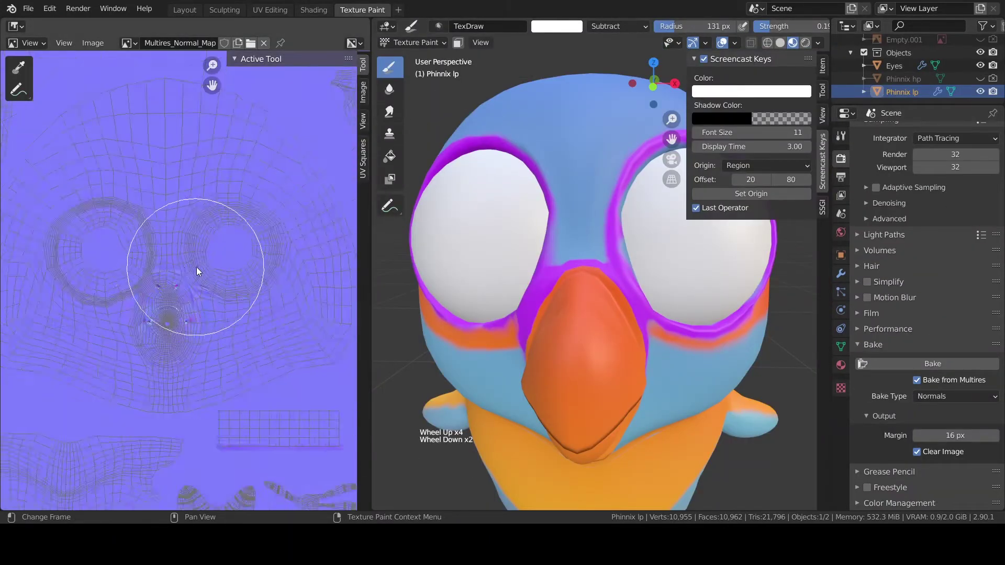
scroll(197, 272, "down", 3)
key("Tab")
scroll(260, 288, "up", 1)
scroll(246, 285, "down", 1)
scroll(220, 278, "up", 3)
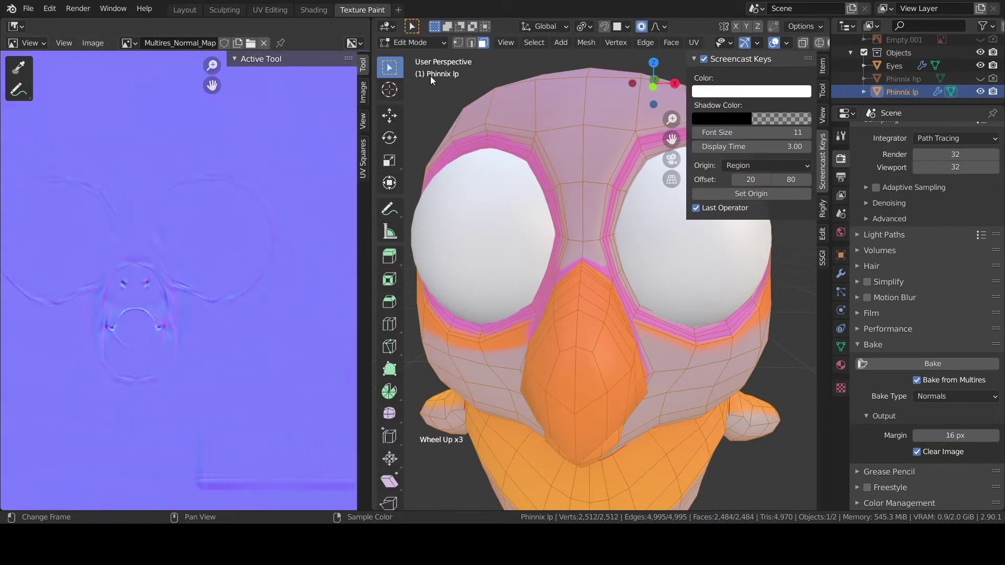
- Bake the Multires normals again, adjusting the Multires modifier's render level between the two bakes
left_click(906, 361)
left_click(840, 274)
left_click(913, 202)
left_click(841, 158)
left_click(929, 362)
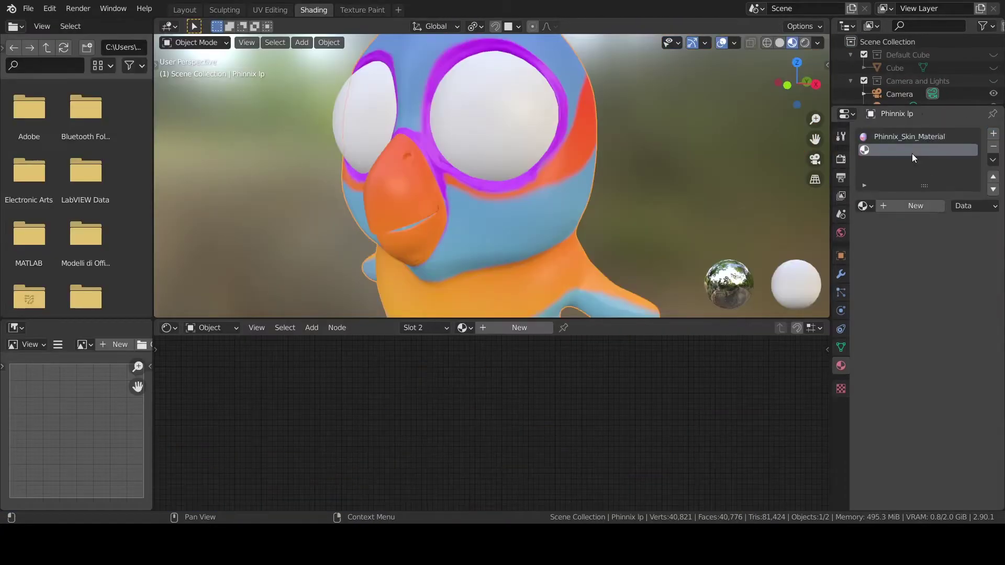
- Create a new material in the bird's second slot and name it Tongue
left_click(922, 222)
double_click(889, 222)
type("Tongue")
key("Return")
- Hide the front of the beak in wireframe Edit Mode and select the linked tongue mesh inside the mouth
key("Tab")
key("b")
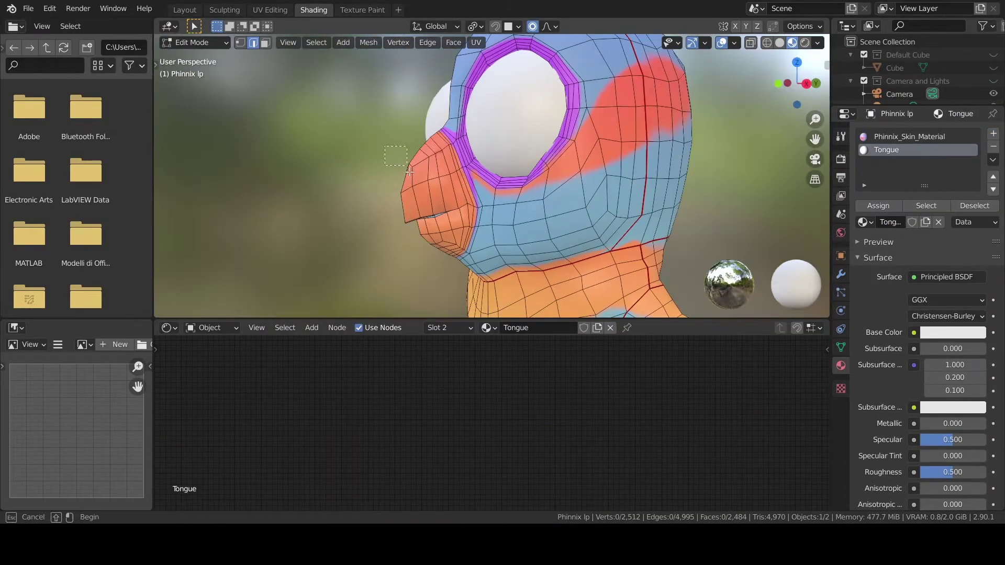
left_click_drag(410, 171, 416, 225)
left_click(767, 43)
left_click(807, 83)
middle_click_drag(503, 199, 471, 183)
left_click(807, 84)
left_click_drag(287, 111, 375, 293)
key("h")
mouse_move(293, 296)
middle_mouse_down()
mouse_move(334, 271)
mouse_move(409, 262)
mouse_move(361, 231)
middle_mouse_up()
left_click(301, 223)
key("ctrl+l")
- Give the Tongue material a red base color, specular 0.169 and roughness 0.896, and assign it to the tongue
middle_click_drag(497, 397, 436, 399)
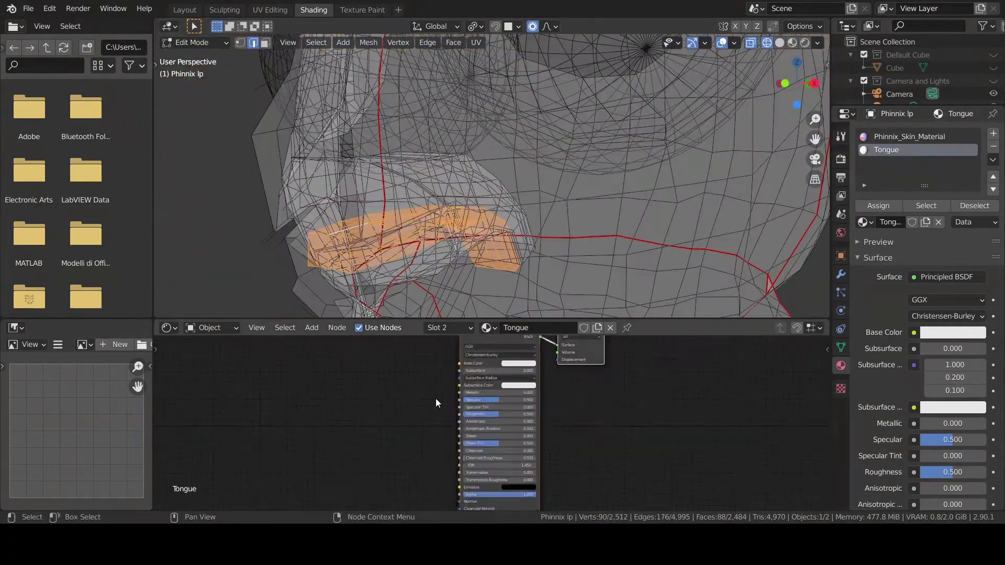
scroll(438, 402, "up", 3)
left_click_drag(504, 410, 481, 391)
left_click_drag(509, 449, 480, 449)
left_click(538, 370)
left_click_drag(556, 292, 555, 306)
- Reveal the hidden beak geometry, return to Object Mode and leave the wireframe view
key("alt+h")
left_click(196, 43)
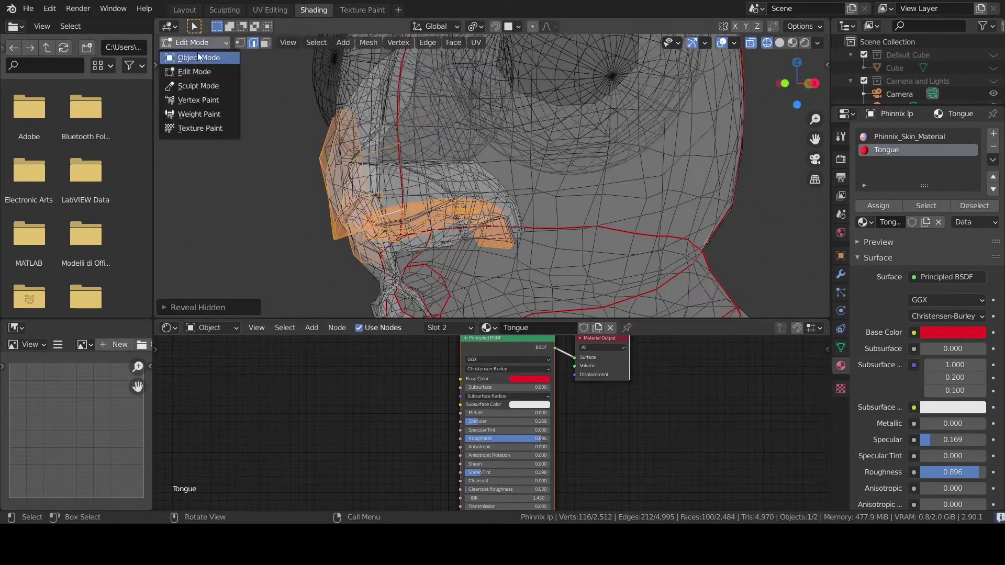
left_click(198, 57)
key("shift+z")
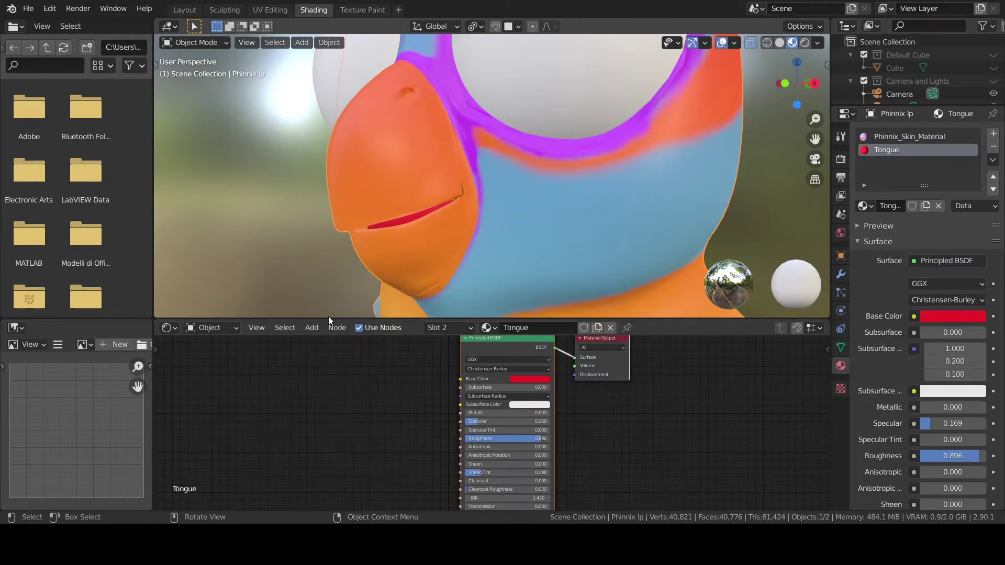
- Create a blank white 2048 × 2048 px image named roughness in the Texture Paint workspace
scroll(397, 214, "down", 5)
key("KP_1")
left_click(363, 9)
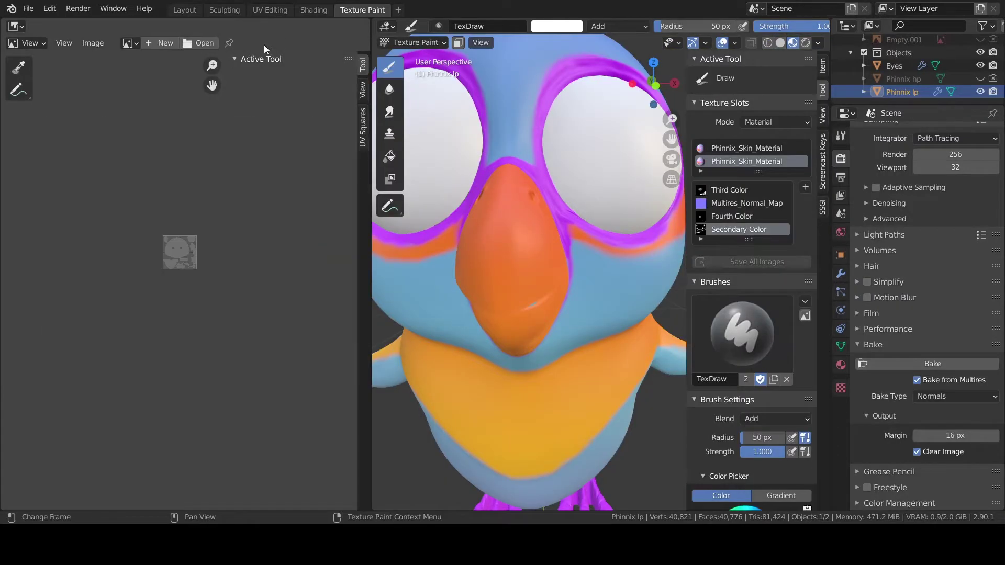
left_click(159, 43)
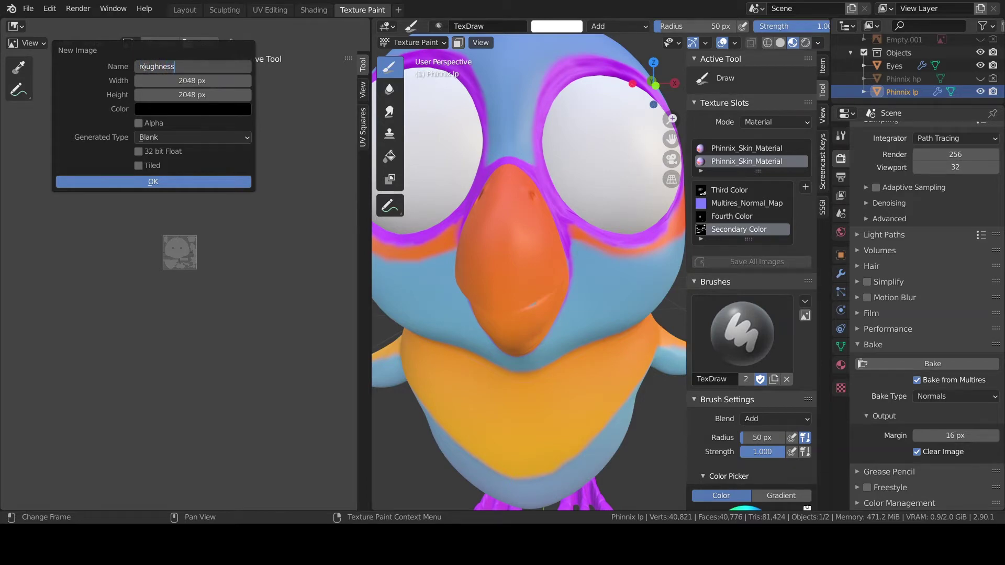
left_click(187, 110)
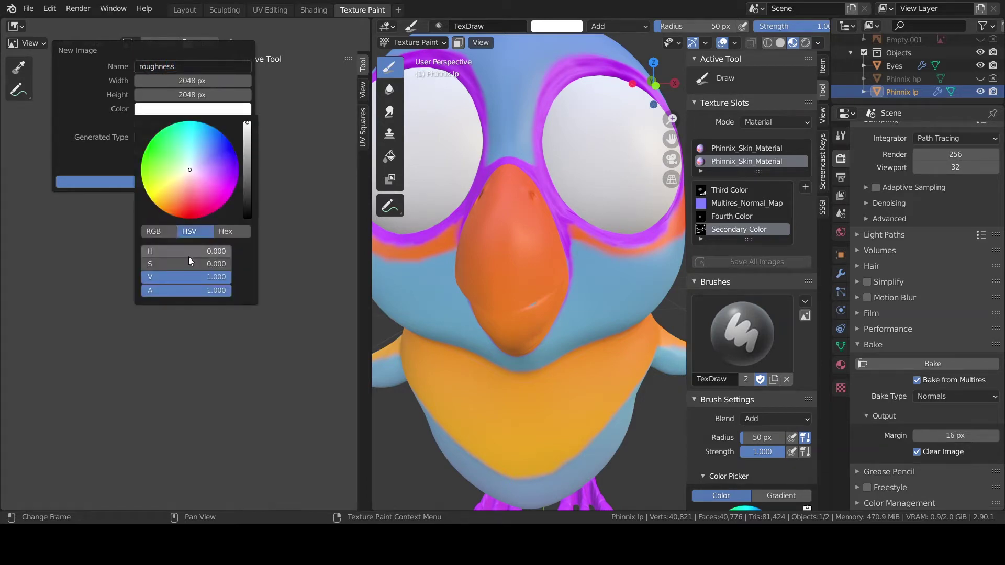
left_click(153, 181)
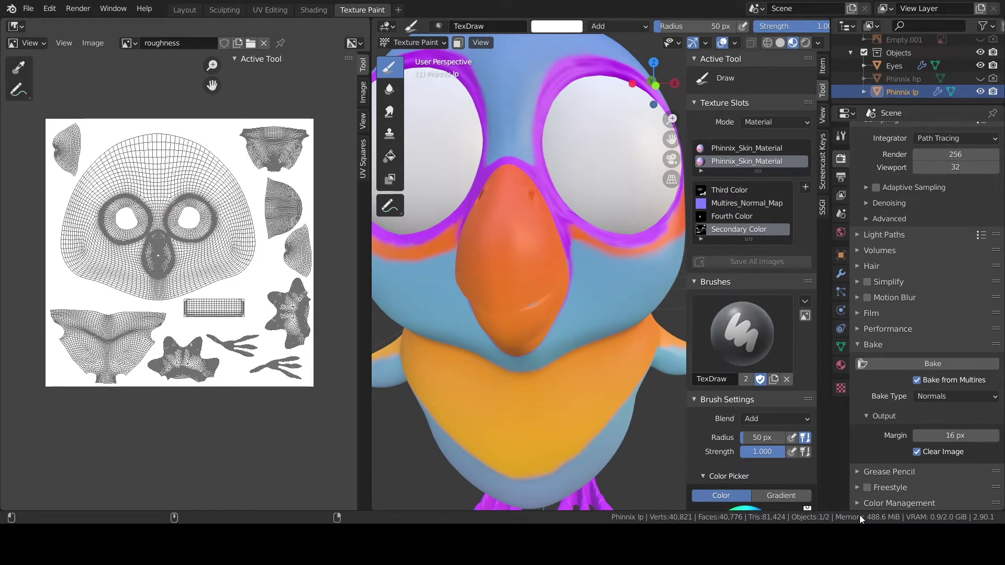
- Load the Roughness image into the skin material's Image Texture node and link its Color to the Principled BSDF's Roughness input
left_click(314, 9)
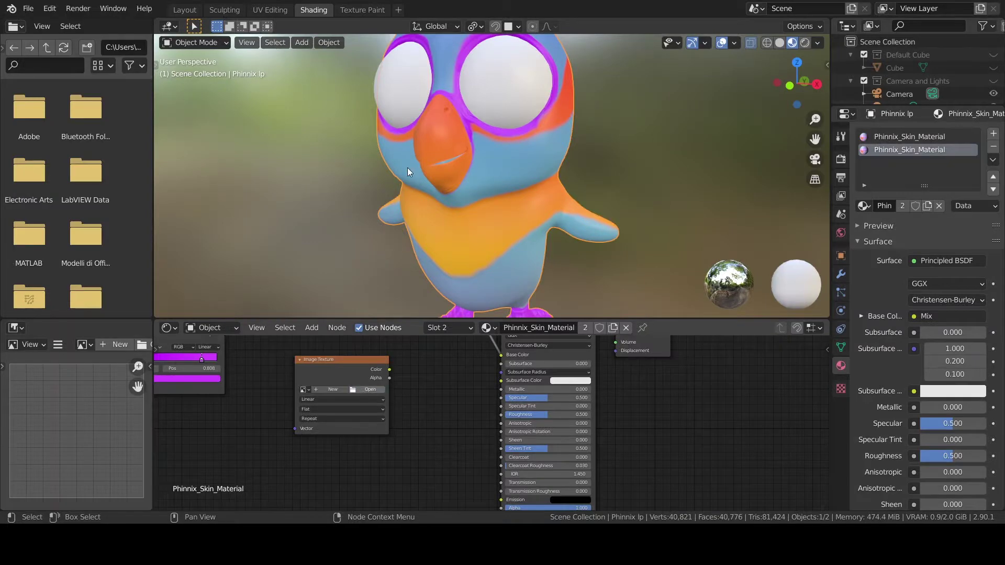
left_click_drag(498, 414, 500, 414)
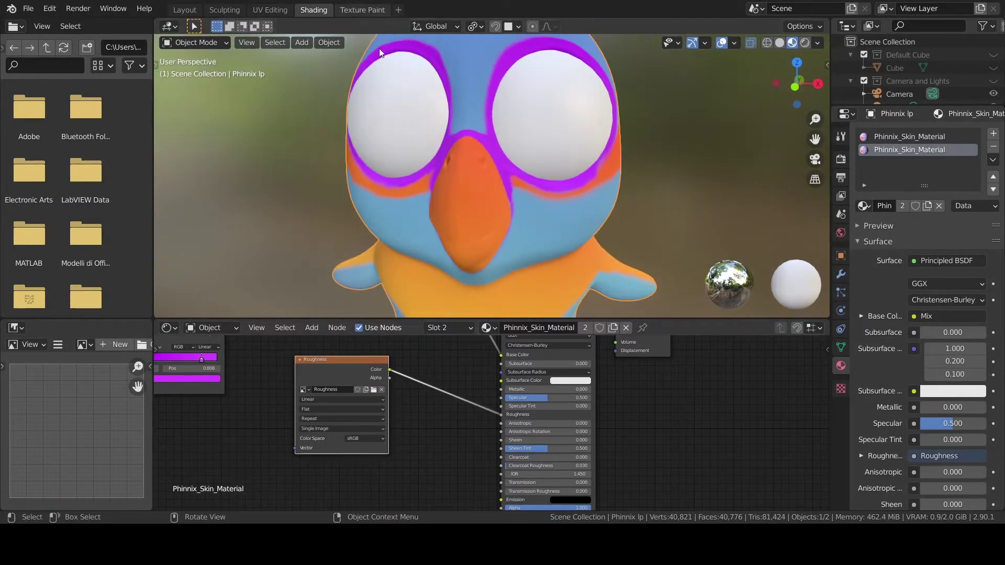
- Open the Texture Paint workspace, set the image editor to Paint mode and try the black brush at strength 0.205 on the beak
left_click(363, 9)
left_click(43, 45)
left_click(31, 57)
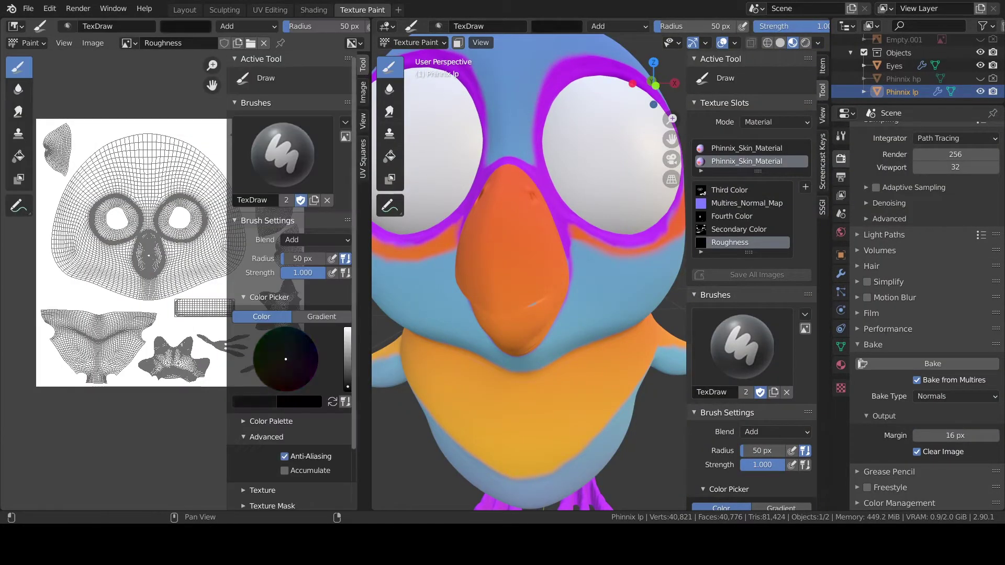
scroll(441, 241, "up", 4)
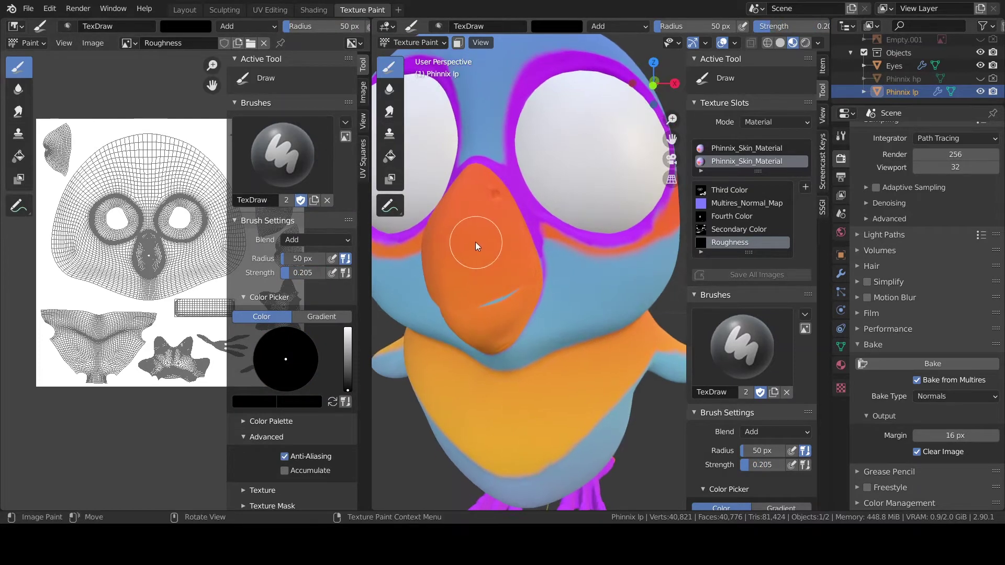
scroll(473, 215, "down", 5)
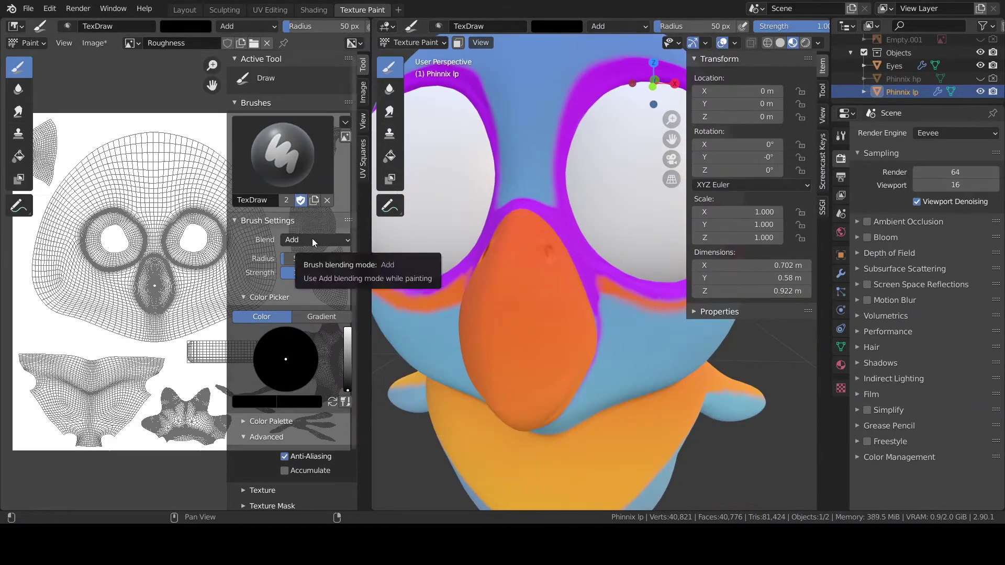
- Set the brush's blend mode to Mix, undo the test stroke and lower the brush strength
left_click(312, 240)
left_click(314, 246)
left_click_drag(171, 166, 150, 184)
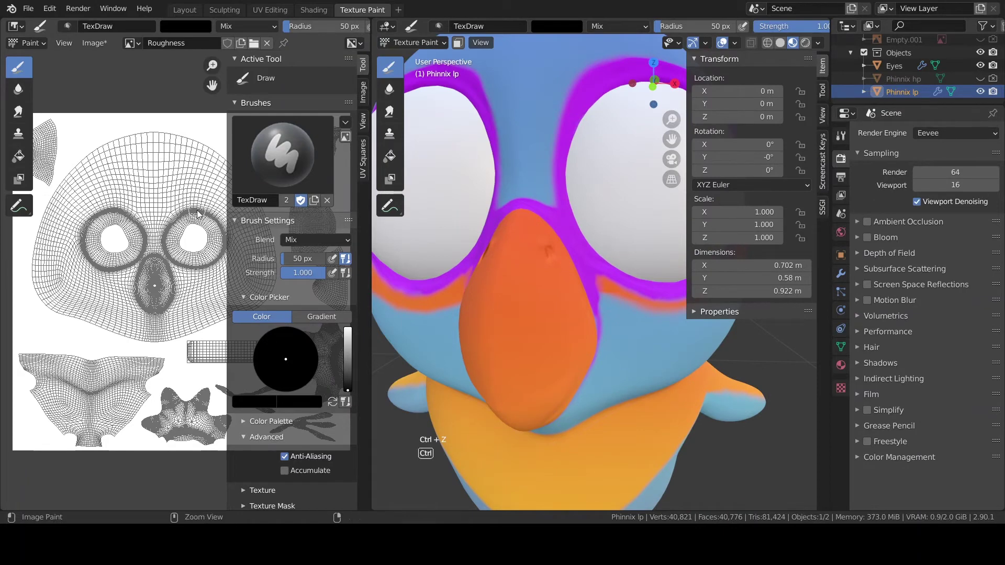
scroll(162, 296, "up", 4)
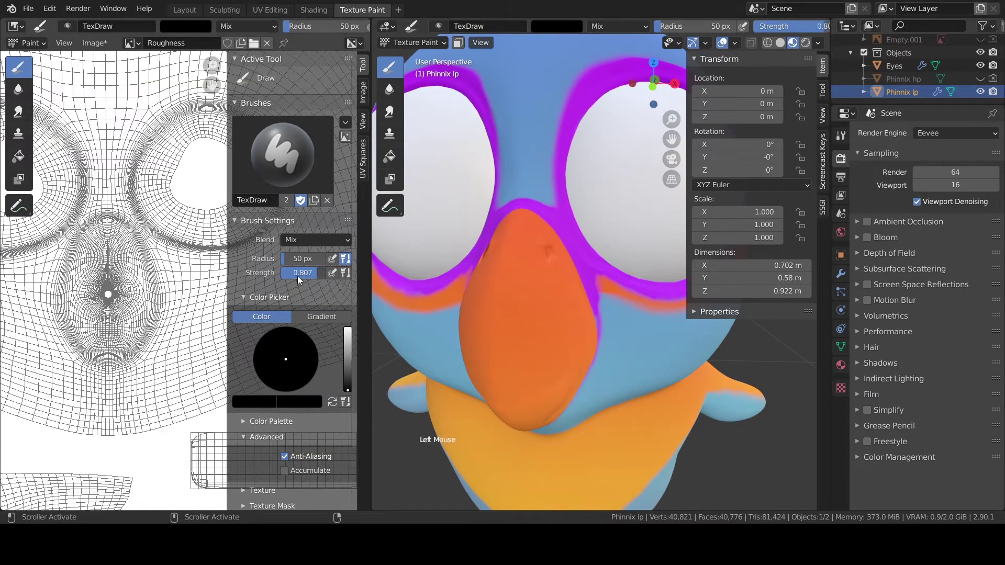
- Paint the beak with black 50 px strokes at strength 0.205 on the Roughness image to make it glossier
middle_click_drag(518, 389, 568, 253)
left_click(568, 252)
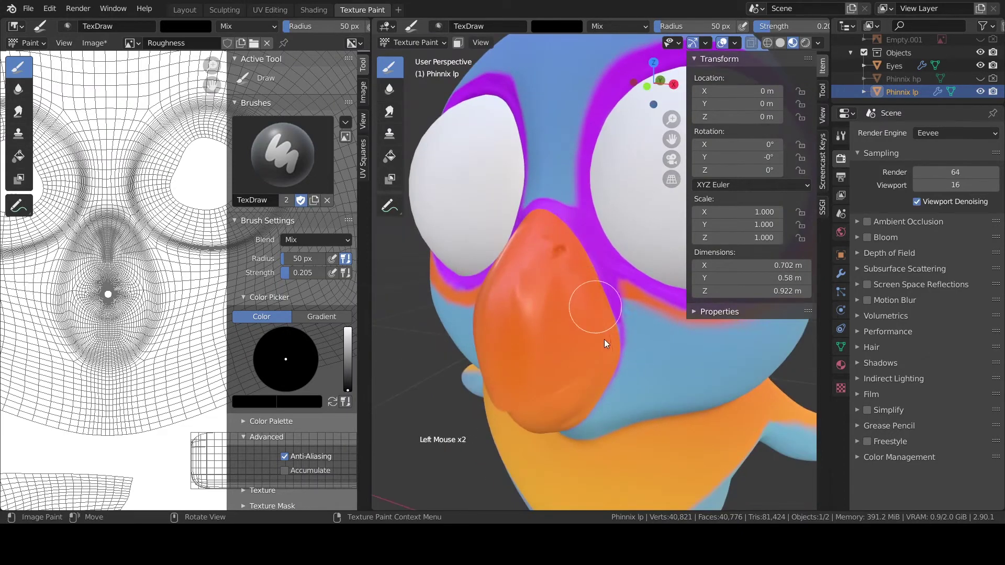
middle_click_drag(504, 385, 568, 269)
left_click(567, 269)
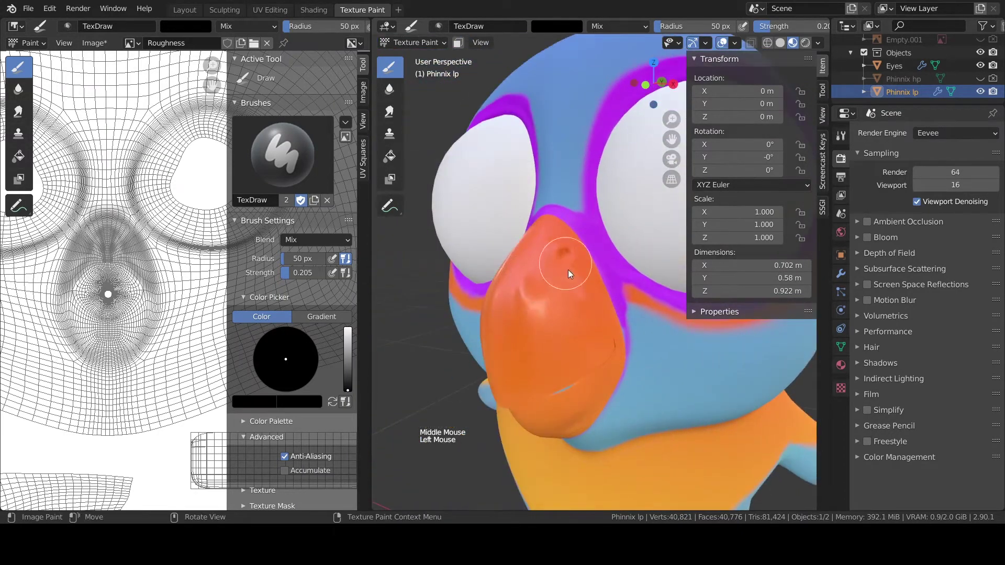
middle_click_drag(526, 419, 523, 325)
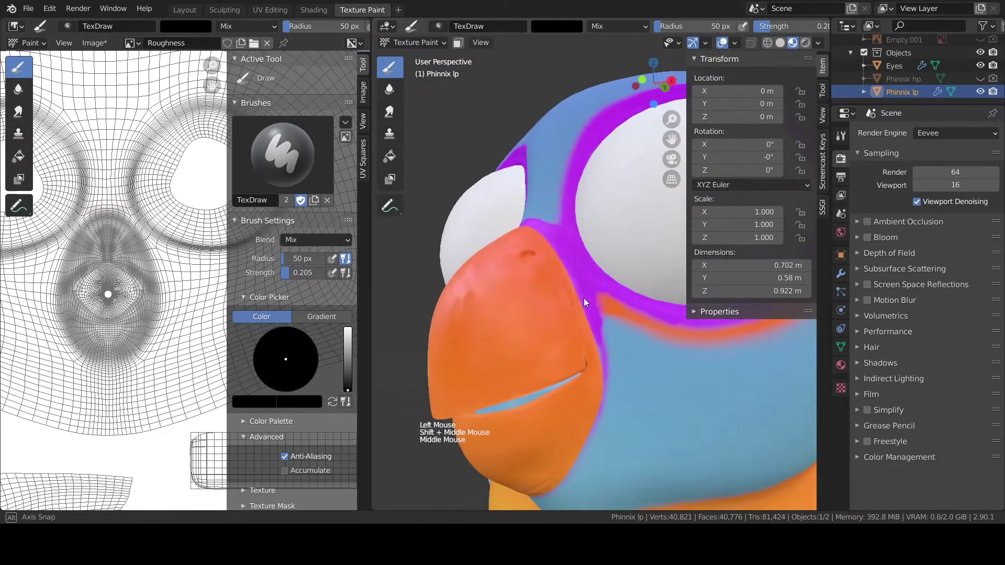
- Paint black 36 px strokes on the purple rim around the eye, working on the Roughness image
scroll(524, 325, "up", 3)
left_click(389, 89)
scroll(594, 272, "down", 3)
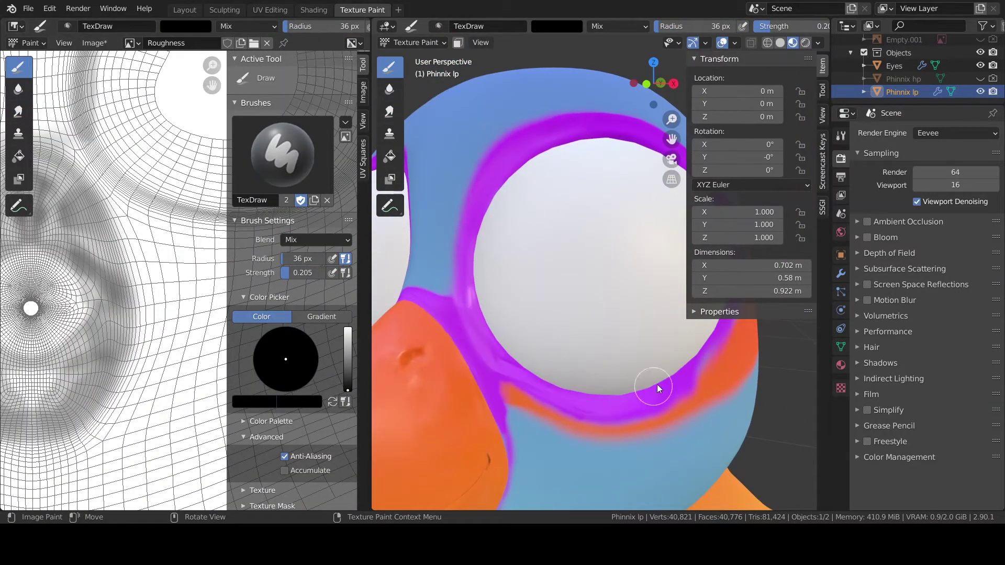
middle_click_drag(659, 388, 613, 324)
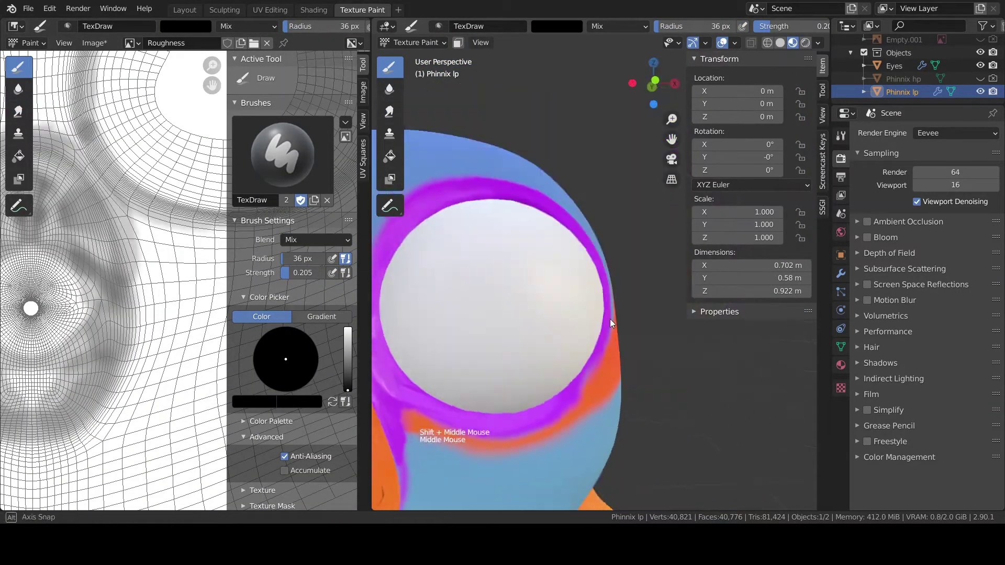
scroll(487, 194, "up", 4)
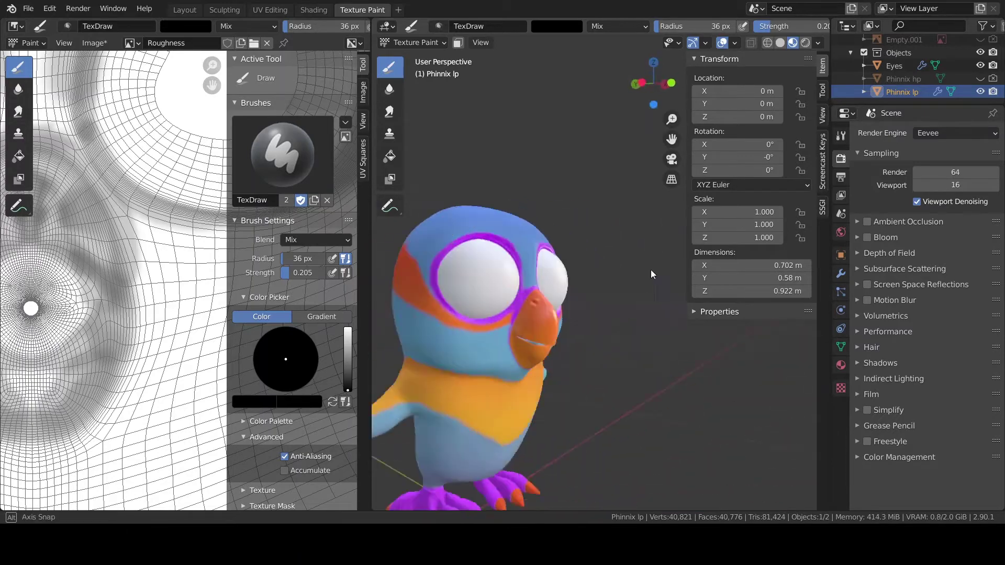
- In Edit Mode, select the claw faces on the feet and grow the selection
mouse_move(524, 419)
middle_mouse_down("shift")
mouse_move(529, 314)
mouse_move(458, 246)
mouse_move(591, 231)
middle_mouse_up("shift")
scroll(529, 314, "down", 1)
key("Tab")
left_click(518, 320, "shift")
scroll(518, 320, "down", 3)
scroll(458, 246, "down", 1, "shift")
scroll(592, 230, "up", 4)
left_click(637, 196, "shift")
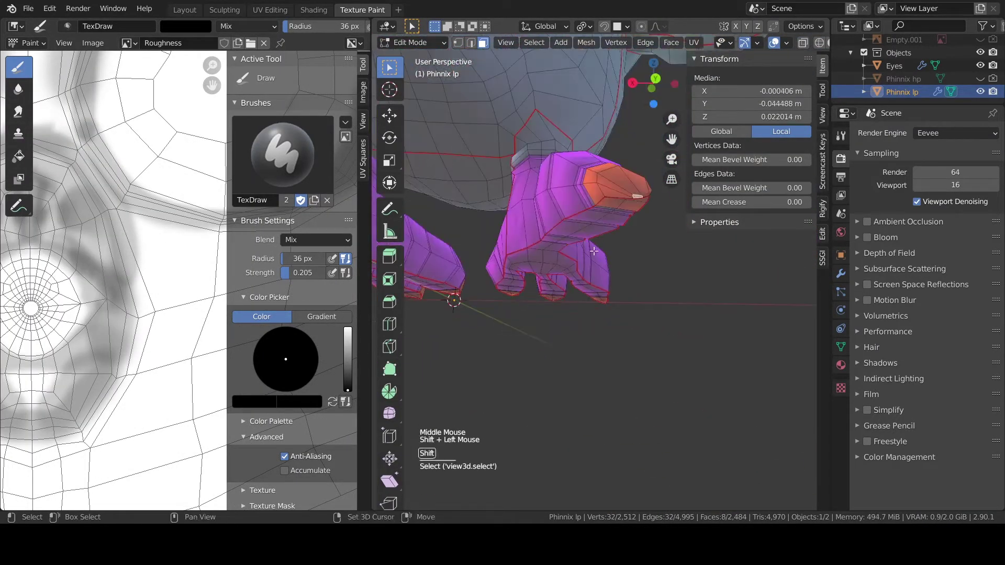
key("ctrl+KP_Add")
scroll(637, 195, "down", 3)
middle_click_drag(637, 195, 555, 173)
- Return to Texture Paint with face-selection masking enabled and set the Draw brush's radius to 216 px
left_click(419, 43)
left_click(468, 118)
left_click(390, 179)
scroll(550, 277, "up", 4)
key("Tab")
mouse_move(545, 335)
middle_mouse_down()
mouse_move(531, 294)
mouse_move(559, 335)
middle_mouse_up()
left_click(419, 43)
scroll(559, 303, "up", 2)
left_click(574, 312)
scroll(575, 312, "up", 2)
left_click(390, 67)
key("f")
key("ctrl+z")
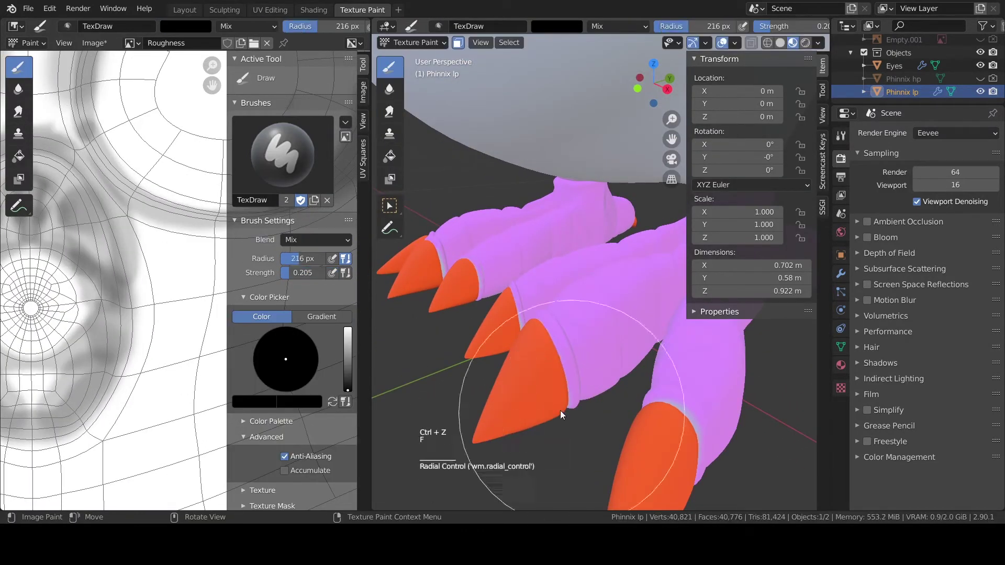
- Paint the masked claws of both feet with the black brush on the Roughness image
scroll(560, 413, "down", 2)
left_click_drag(524, 294, 626, 398)
middle_click_drag(626, 397, 591, 272)
left_click(491, 487)
middle_click_drag(491, 487, 565, 366)
scroll(599, 408, "up", 3)
scroll(565, 366, "down", 2)
- Switch the brush to white with Add blending, strength 0.420 and a 70 px radius, undoing the last two strokes
left_click_drag(348, 390, 348, 329)
mouse_move(555, 377)
middle_mouse_down()
mouse_move(602, 393)
mouse_move(550, 367)
middle_mouse_up()
middle_click_drag(147, 294, 101, 229, "shift")
scroll(101, 229, "down", 5)
mouse_move(555, 335)
middle_mouse_down()
mouse_move(581, 344)
mouse_move(555, 324)
middle_mouse_up()
key("ctrl+z")
key("ctrl+z")
key("f")
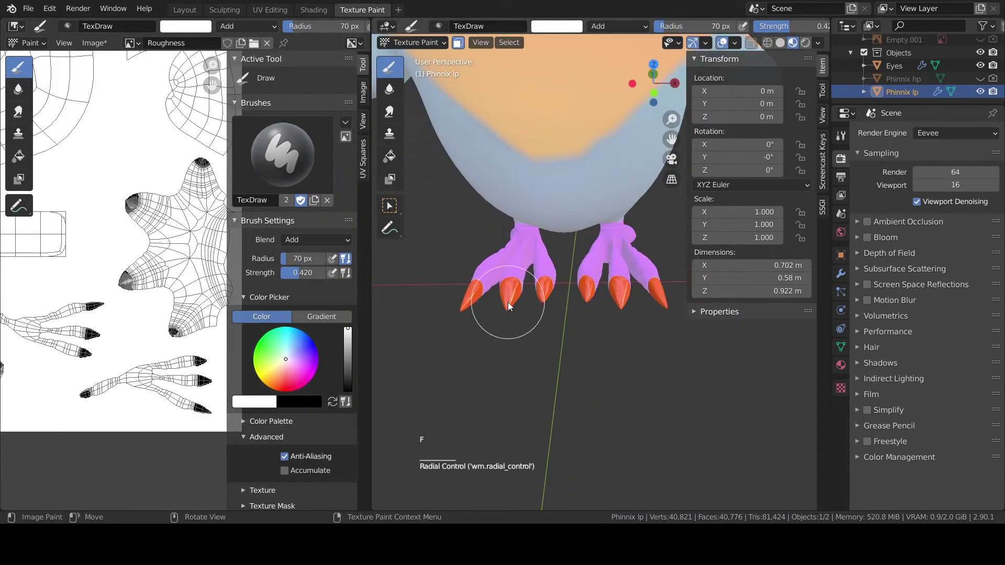
- Paint over the masked claws of both feet with the white brush at a 47 px radius to raise their roughness
left_click(535, 303)
middle_click_drag(613, 294, 570, 314, "shift")
mouse_move(571, 314)
middle_mouse_down()
mouse_move(529, 341)
mouse_move(696, 337)
mouse_move(618, 252)
middle_mouse_up()
middle_click_drag(79, 293, 179, 293, "shift")
middle_click_drag(618, 356, 544, 295, "shift")
left_click_drag(544, 296, 539, 382)
scroll(539, 382, "down", 2)
middle_click_drag(539, 381, 705, 426)
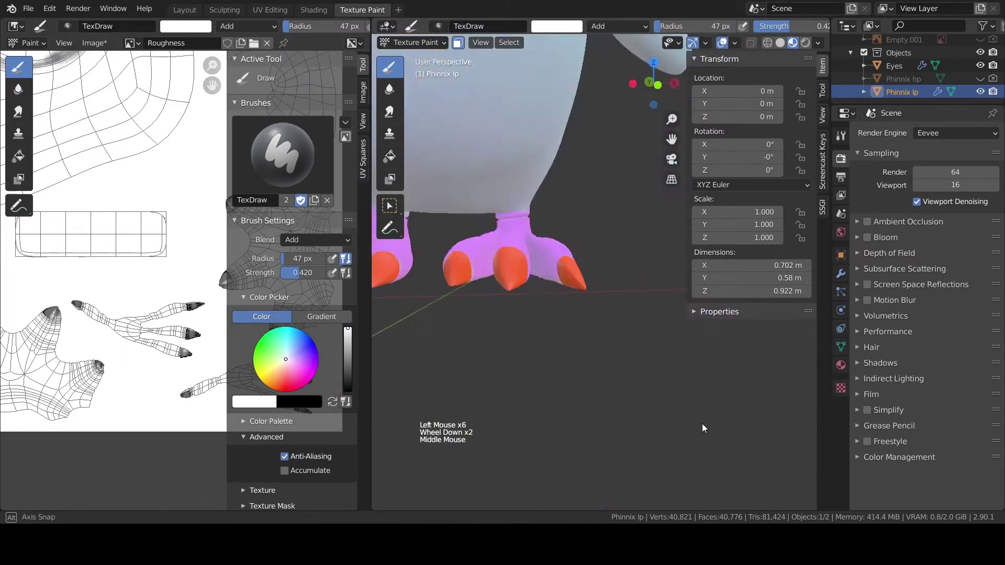
- Save the Roughness image and invert the face selection so the paint mask excludes the claws
mouse_move(654, 398)
middle_mouse_down("shift")
mouse_move(587, 335)
mouse_move(545, 325)
mouse_move(555, 293)
middle_mouse_up("shift")
key("alt+s")
key("Tab")
scroll(596, 314, "up", 3)
left_click(534, 43)
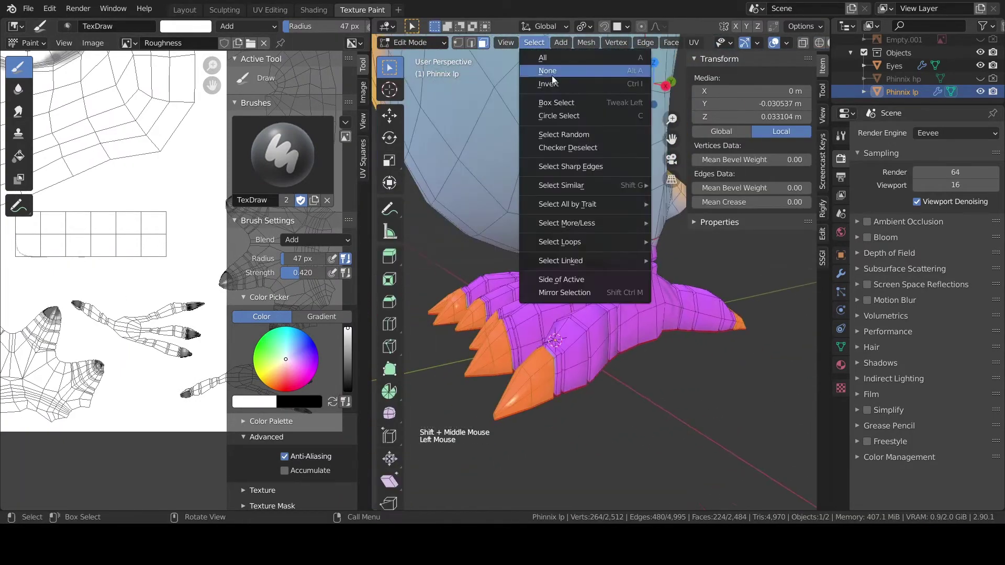
left_click(554, 82)
key("Tab")
- Switch the brush to black with Mix blending and readjust the masked faces in Edit Mode, adding a foot face and inverting the selection
scroll(506, 362, "up", 2)
left_click(316, 240)
left_click_drag(348, 328, 348, 390)
mouse_move(545, 356)
middle_mouse_down()
mouse_move(579, 365)
mouse_move(555, 346)
mouse_move(579, 407)
middle_mouse_up()
left_click(390, 179)
key("Tab")
scroll(565, 314, "down", 2)
left_click(614, 312, "shift")
left_click(534, 42)
left_click(553, 81)
key("Tab")
- Paint the purple toes and feet with black strokes at a 150 px radius and strength 0.420, keeping the claws masked out
scroll(555, 273, "up", 3)
mouse_move(552, 210)
middle_mouse_down("shift")
mouse_move(555, 272)
mouse_move(524, 314)
middle_mouse_up("shift")
left_click(390, 67)
middle_click_drag(567, 241, 524, 272)
middle_click_drag(524, 273, 538, 235, "shift")
key("f")
left_click(538, 234)
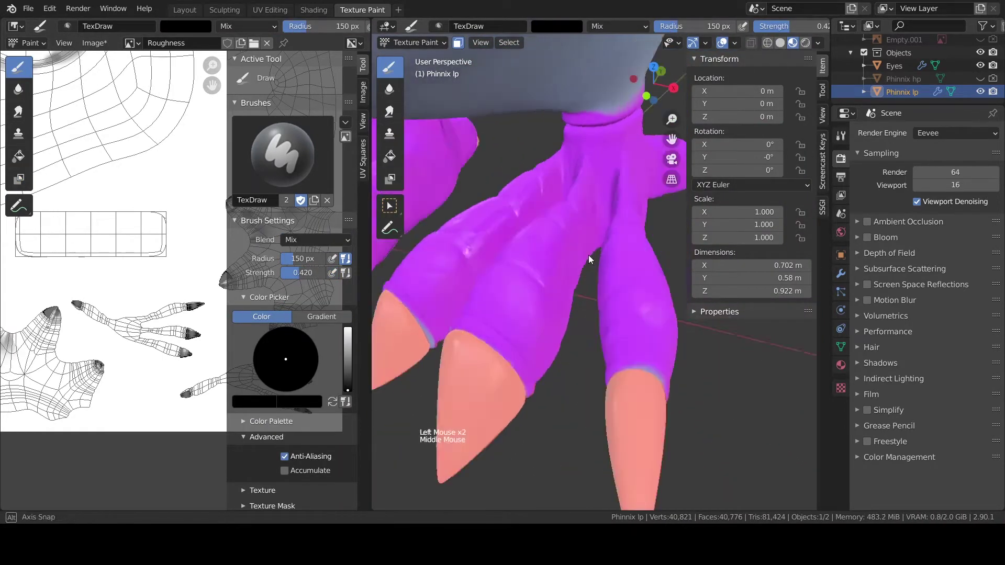
middle_click_drag(588, 256, 621, 305)
- Save the Roughness image and the Blender file
scroll(621, 306, "down", 4)
mouse_move(513, 308)
middle_mouse_down()
mouse_move(564, 176)
mouse_move(453, 242)
mouse_move(535, 254)
mouse_move(535, 345)
middle_mouse_up()
key("alt+s")
scroll(454, 242, "down", 4)
key("ctrl+s")
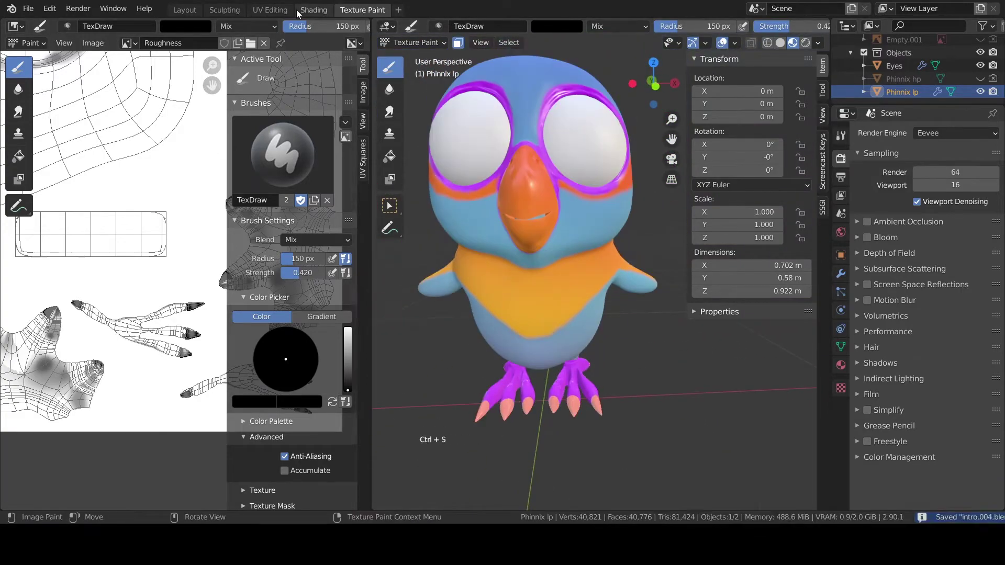
- Examine the painted roughness on the beak and face in the Shading workspace
left_click(313, 10)
mouse_move(513, 199)
middle_mouse_down()
mouse_move(468, 231)
mouse_move(492, 225)
mouse_move(485, 151)
mouse_move(492, 192)
middle_mouse_up()
scroll(486, 151, "up", 3)
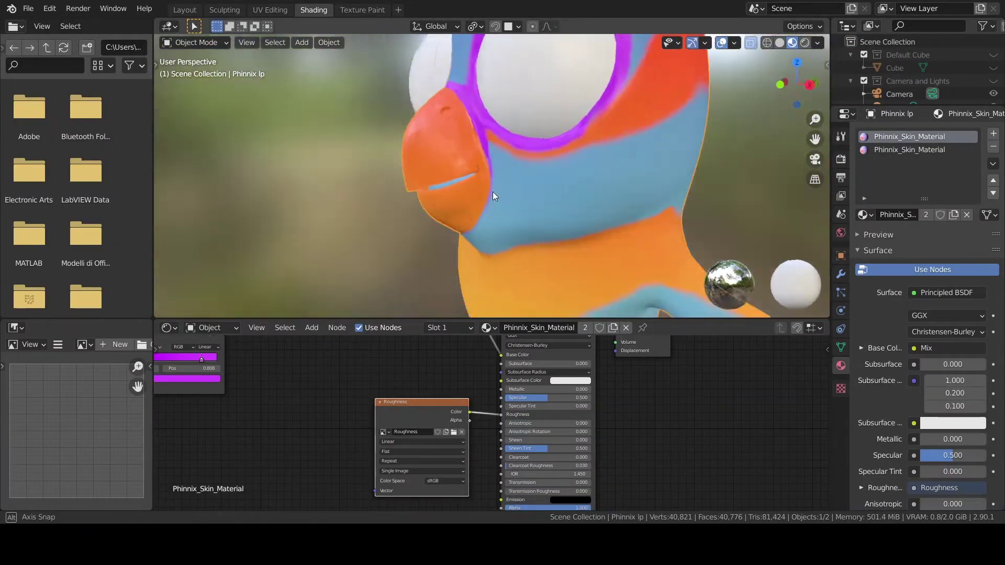
- Return to Texture Paint and lighten the beak's roughness with a white Add brush at 47 px and strength 0.261
left_click(362, 10)
middle_click_drag(157, 262, 217, 330, "shift")
scroll(105, 283, "up", 2)
left_click(315, 240)
left_click(405, 345)
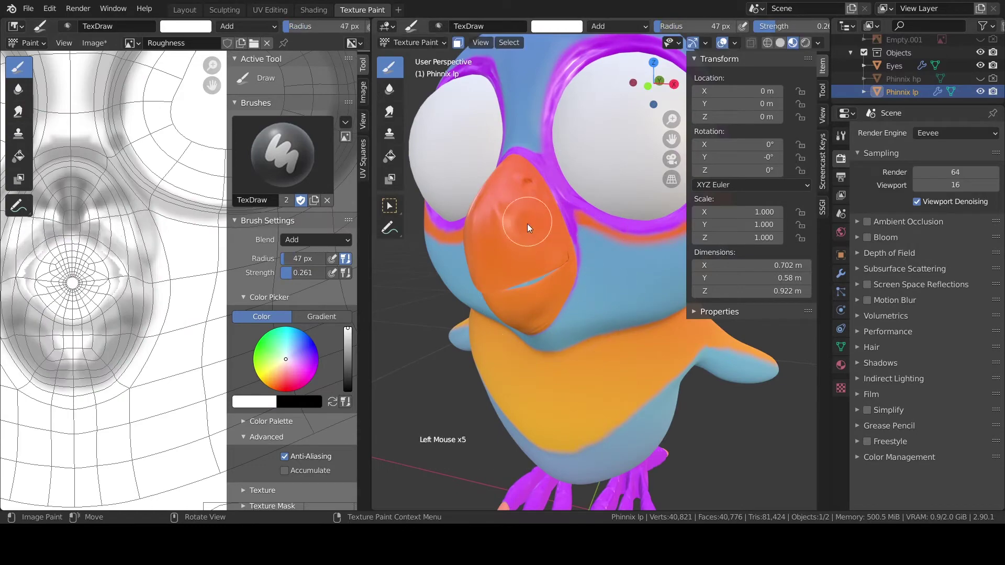
- Smear the beak's strokes in the Roughness image with a 46 px brush and blend them with the Soften tool
key("f")
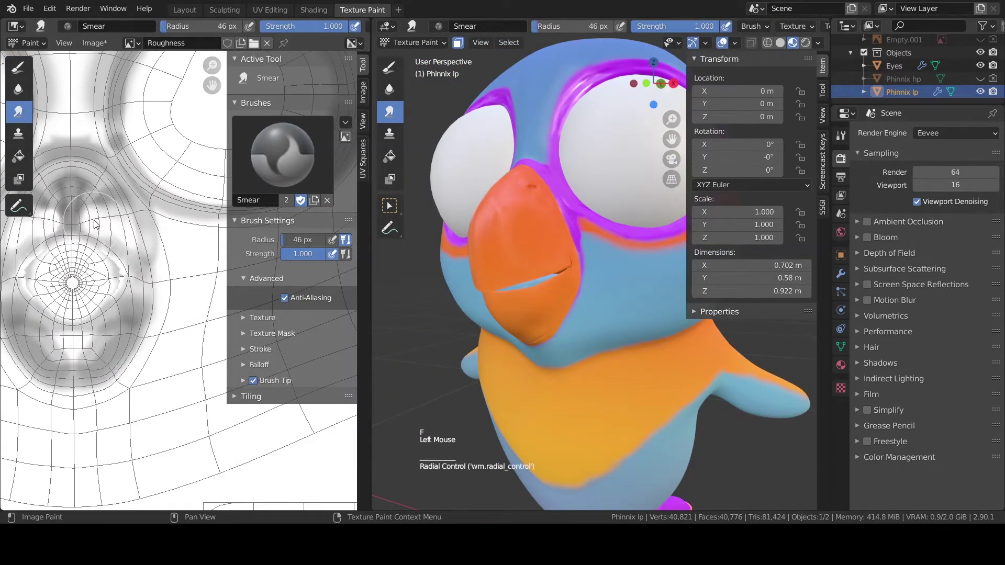
left_click_drag(152, 209, 154, 226)
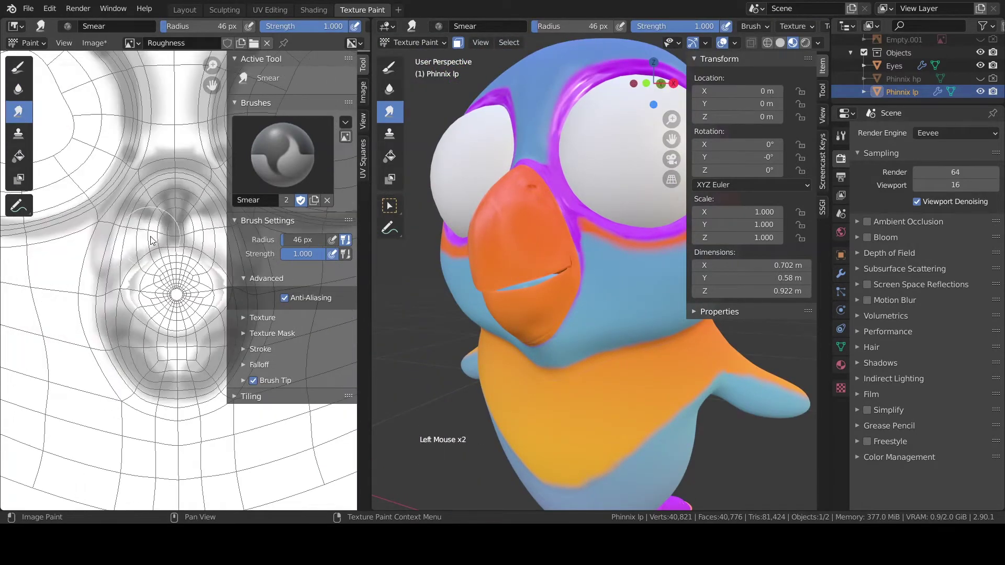
left_click(19, 90)
middle_click_drag(157, 235, 164, 258, "shift")
scroll(157, 262, "down", 3)
scroll(555, 272, "down", 4)
scroll(555, 273, "down", 3)
middle_click_drag(554, 272, 550, 278)
middle_click_drag(550, 278, 546, 299, "shift")
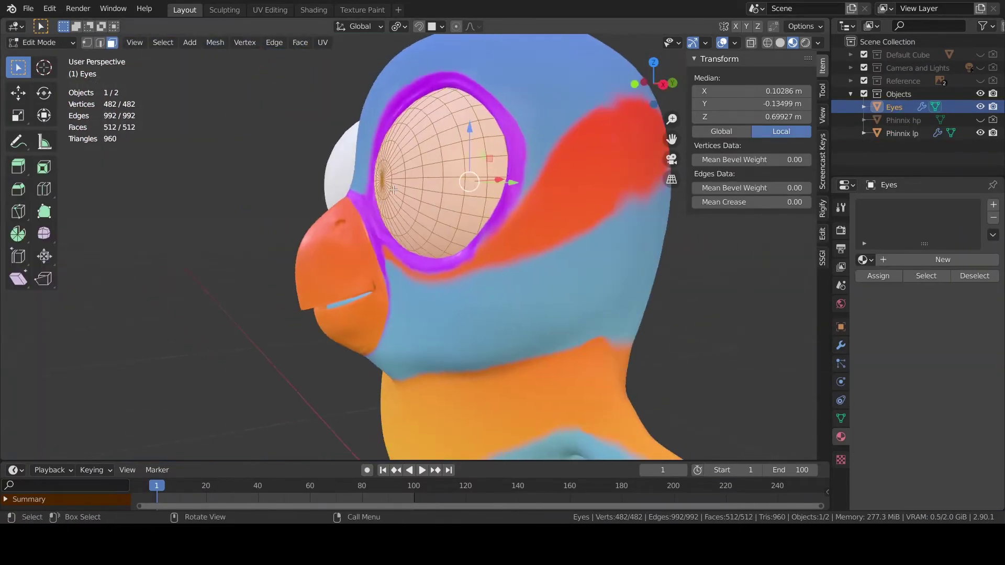
- Extrude the eye's central pupil faces 0.01322 m inward
scroll(443, 172, "up", 4)
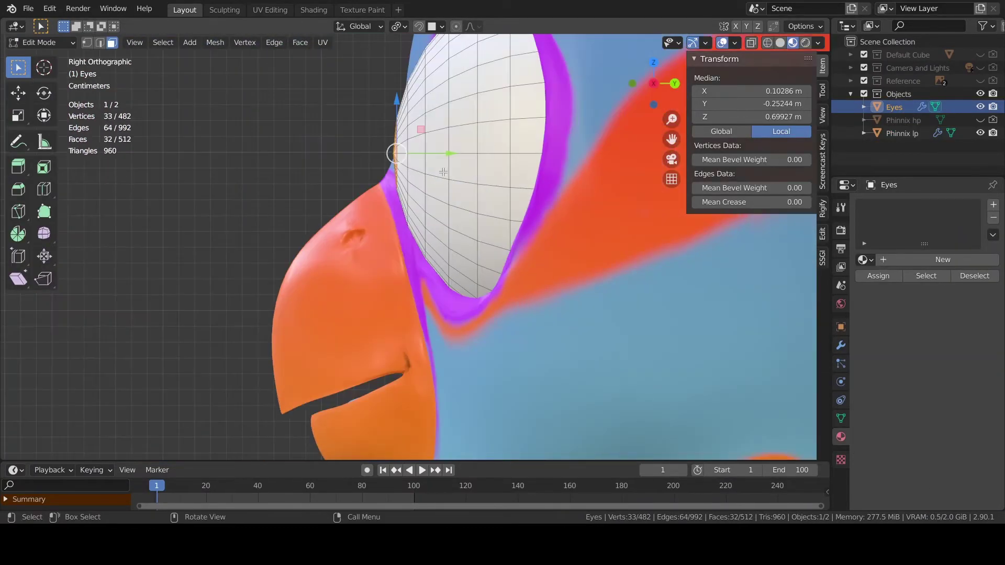
key("e")
left_click(549, 184)
middle_click_drag(513, 188, 566, 196)
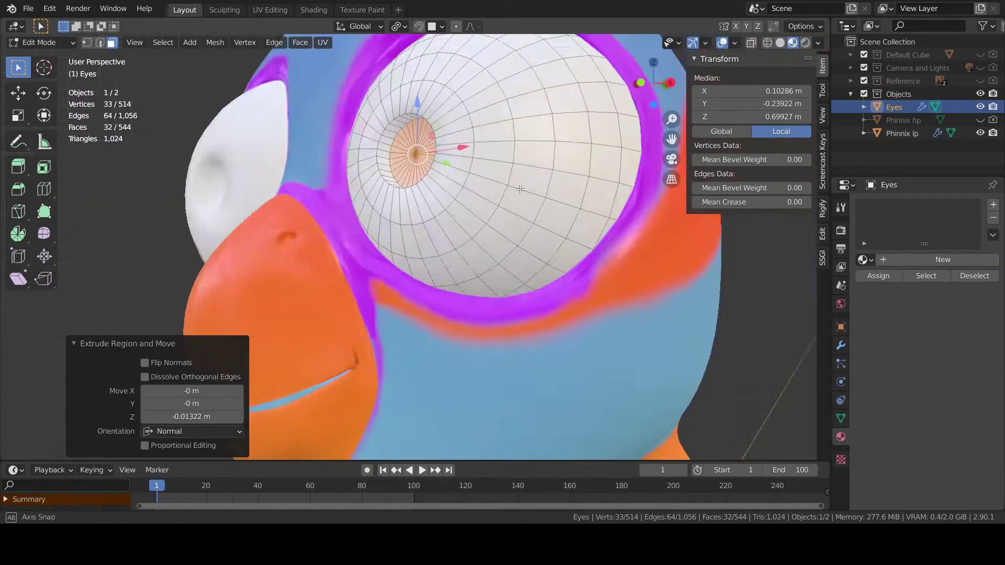
- Move the pupil faces 0.009345 m deeper along Y and scale them
scroll(513, 199, "up", 3)
middle_click_drag(471, 199, 511, 209)
scroll(509, 211, "down", 1)
key("s")
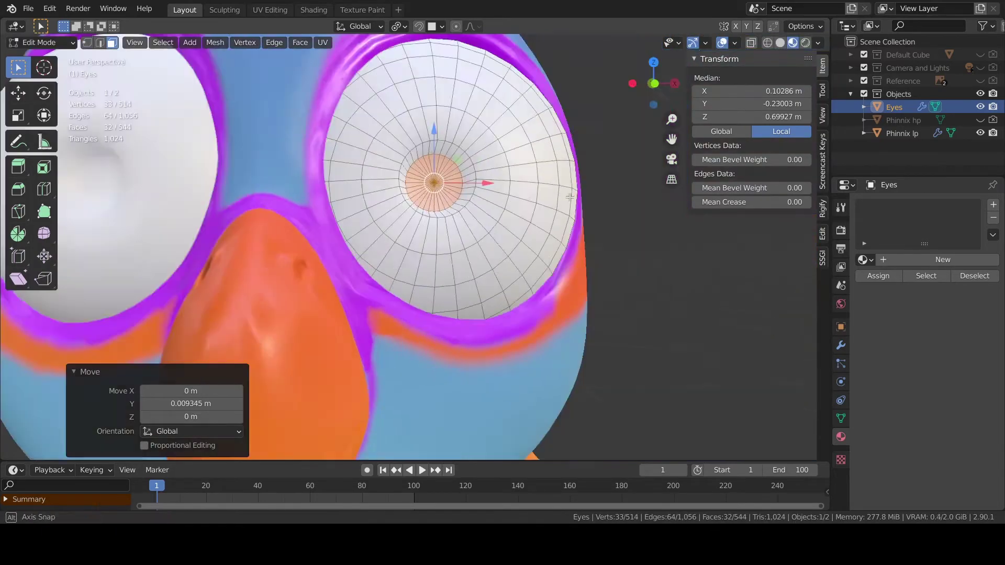
- Turn on Screencast Keys and, in edge select mode, move the edge loop around the pupil about 0.0136 m inward along Y
left_click(100, 43)
left_click(823, 161)
left_click(704, 60)
scroll(503, 168, "up", 5)
left_click(487, 144, "alt+shift")
middle_click_drag(586, 159, 516, 164)
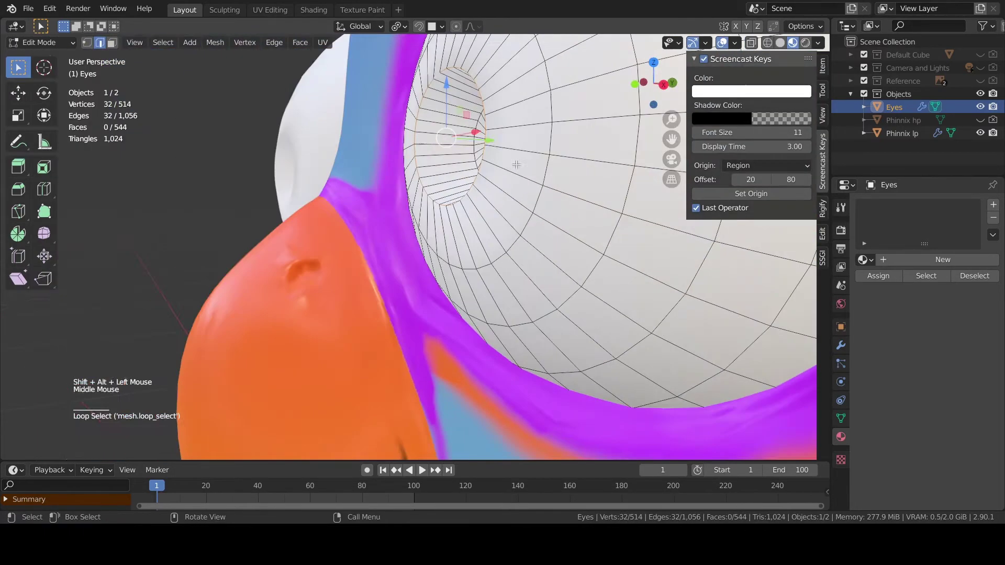
scroll(519, 230, "down", 2)
middle_click_drag(519, 229, 529, 209)
left_click_drag(491, 175, 518, 174)
- Select the pupil's central faces and move them 0.00839 m along Y
left_click(488, 195, "alt+shift")
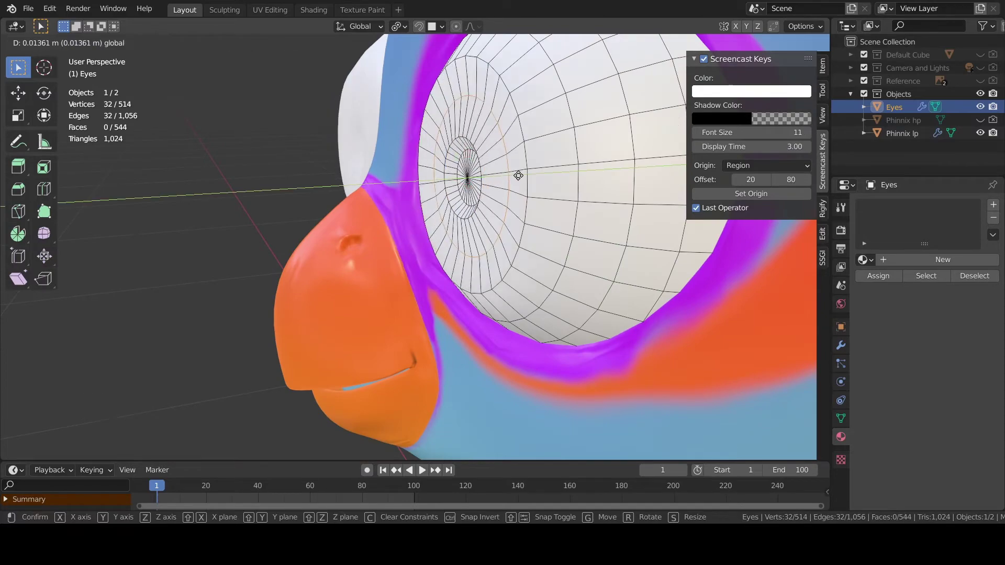
middle_click_drag(503, 177, 544, 180)
scroll(471, 176, "up", 2)
left_click_drag(431, 139, 504, 220)
middle_click_drag(504, 210, 435, 194)
left_click_drag(516, 178, 531, 177)
middle_click_drag(532, 178, 586, 181)
scroll(528, 184, "up", 3)
middle_click_drag(524, 180, 534, 212, "shift")
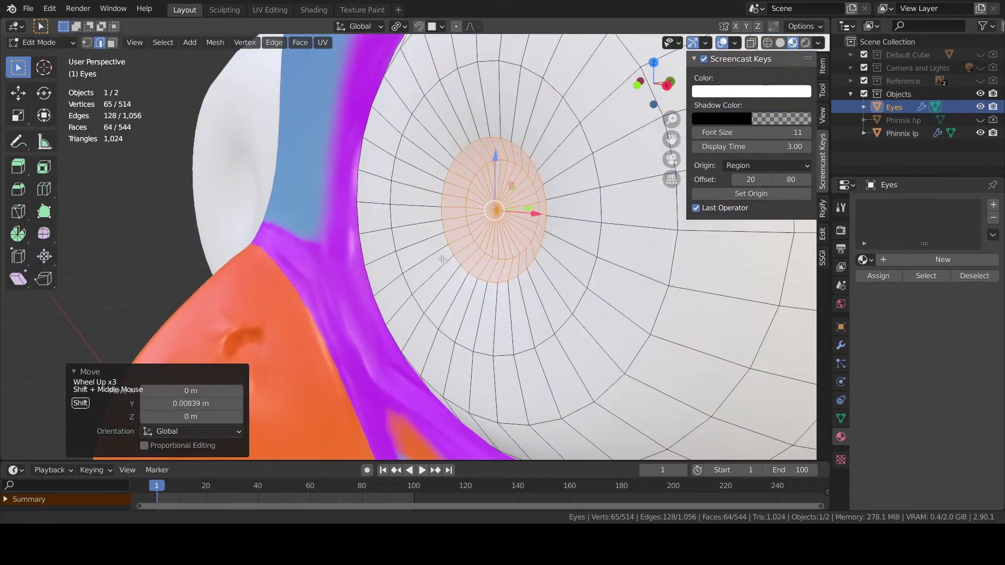
- Smooth the vertices of the pupil's central area with the Smooth tool
left_click_drag(434, 129, 556, 301, "shift")
left_click(44, 234)
left_click_drag(431, 214, 400, 224)
middle_click_drag(524, 251, 482, 256)
left_click(549, 330)
middle_click_drag(419, 278, 467, 271)
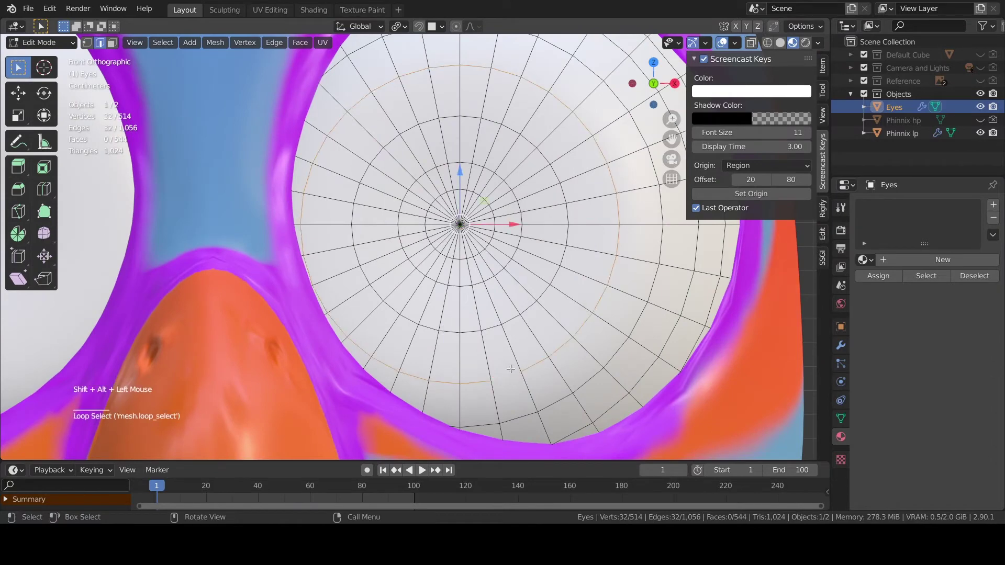
- Mark the edge loop around the iris as a seam and unwrap the eye
right_click(511, 369)
left_click(499, 295)
key("u")
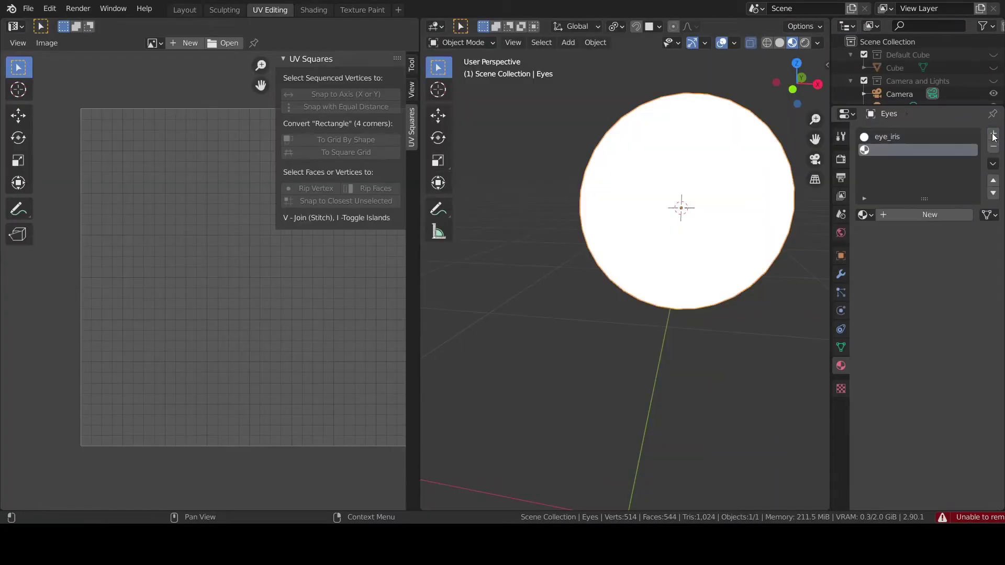
- Place a blank material slot above eye_iris and assign it to all faces of the eye
left_click(891, 152)
left_click(890, 137)
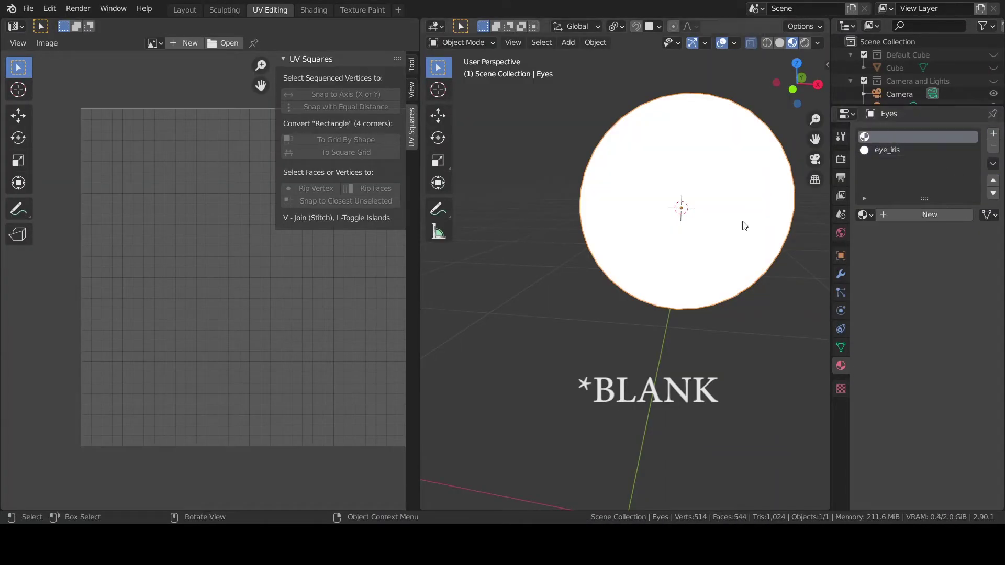
key("Tab")
left_click(887, 231)
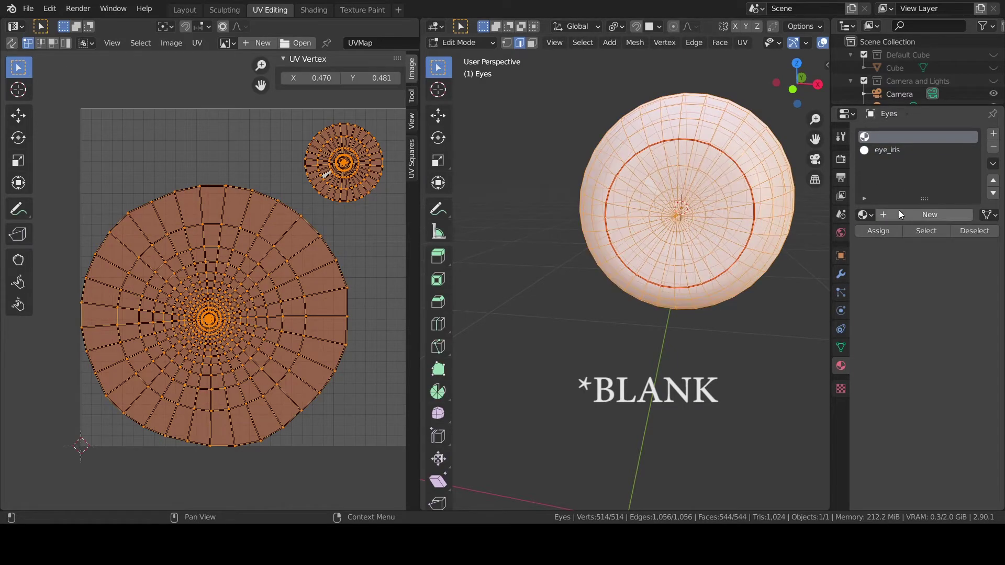
- Switch the viewport to solid shading and view the eye from the front
scroll(708, 180, "up", 2)
scroll(793, 86, "down", 3)
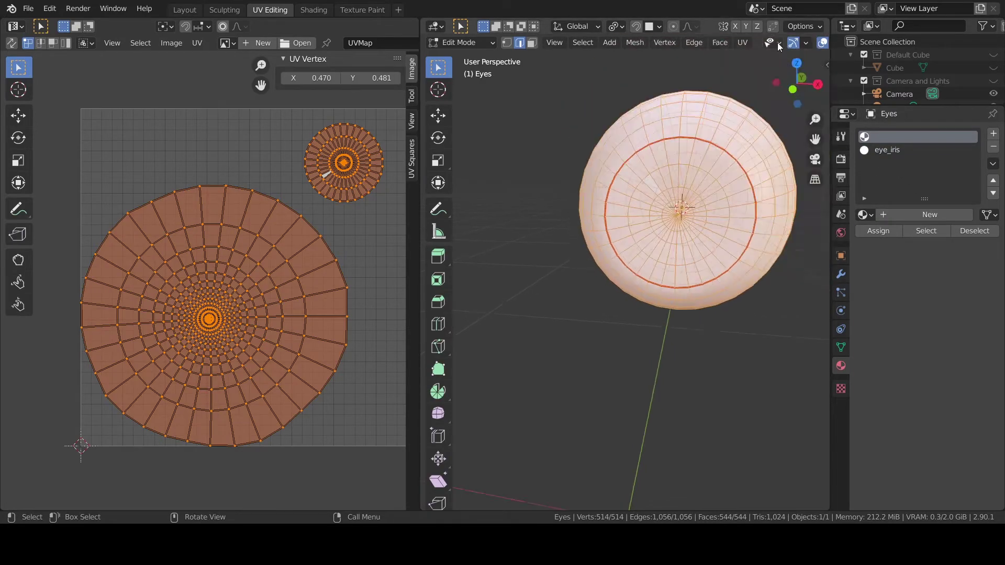
left_click(817, 43)
left_click(792, 89)
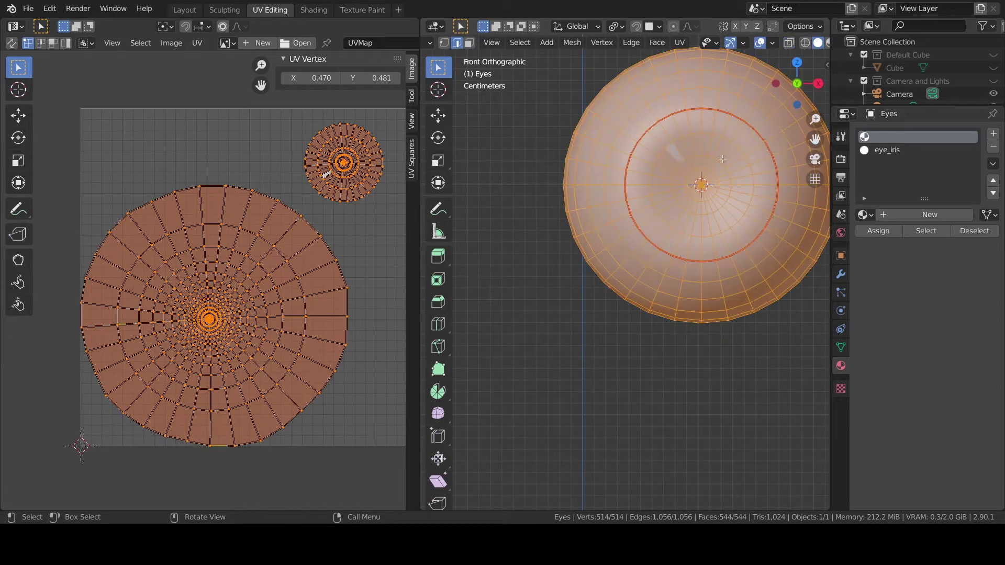
- Assign the eye_iris material to all the faces inside the iris seam loop
left_click_drag(692, 174, 720, 201)
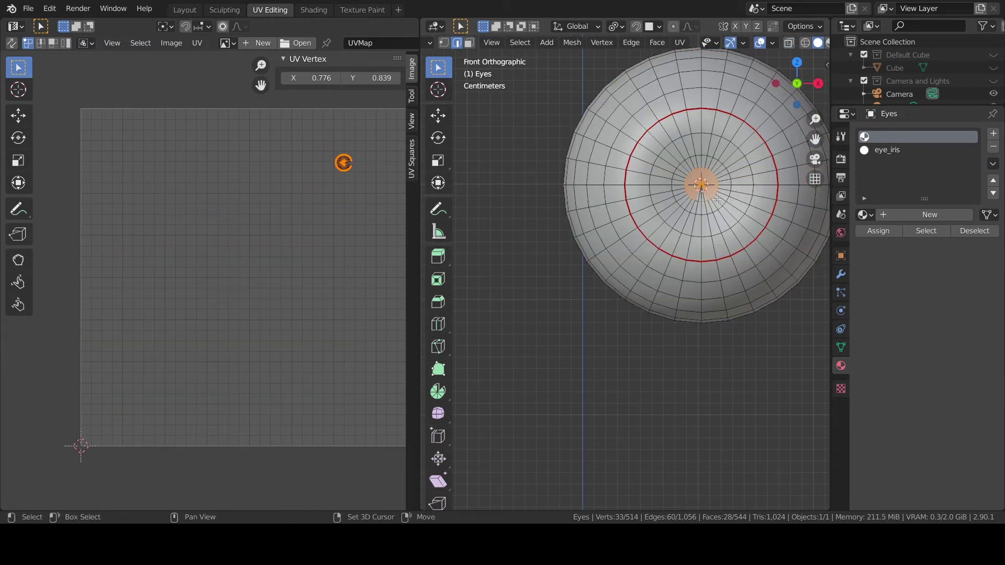
scroll(717, 200, "up", 4)
middle_click_drag(772, 111, 624, 170, "shift")
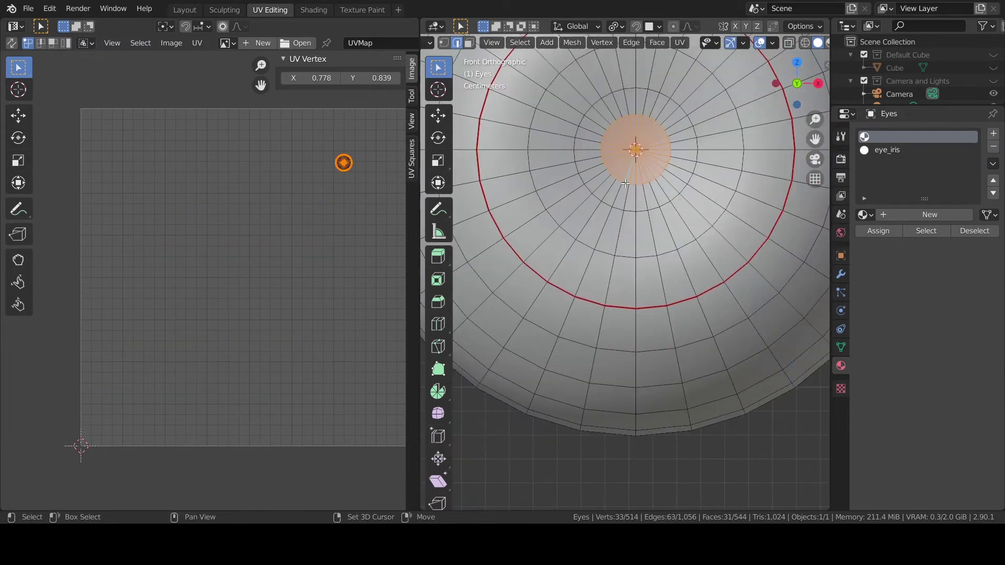
scroll(757, 202, "down", 2)
left_click(890, 150)
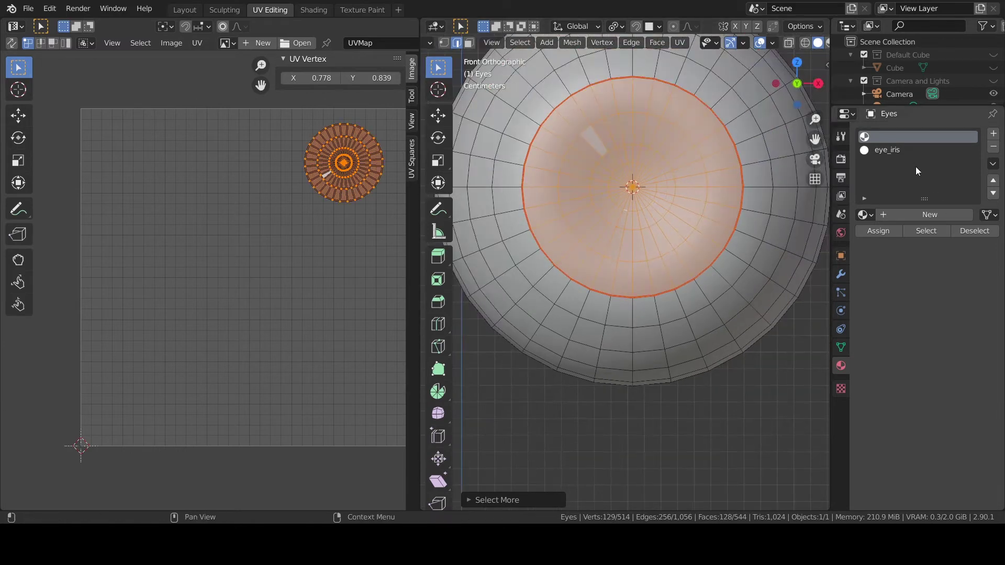
left_click(881, 231)
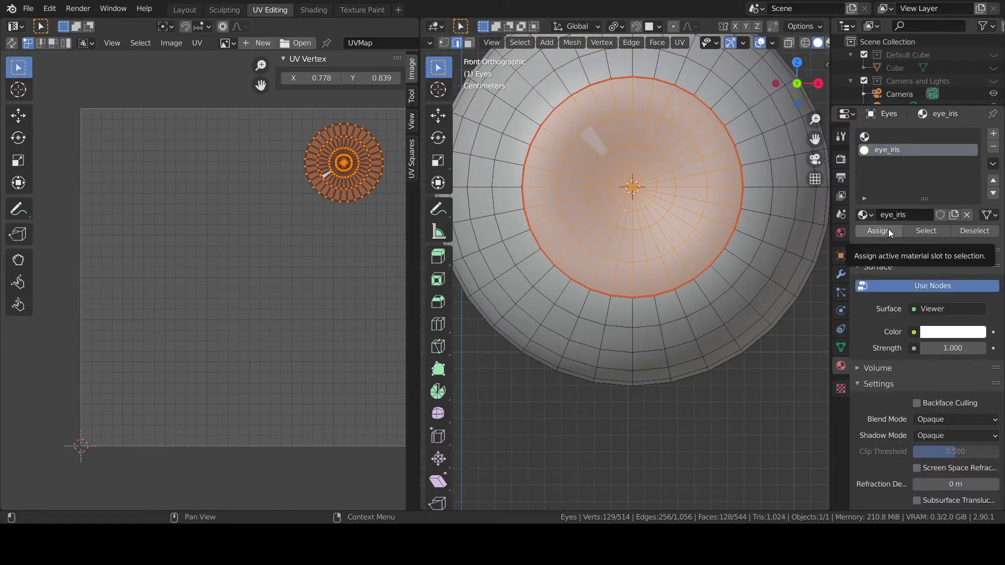
- Move the iris UV island to the middle of the UV space and enlarge it to fill most of the tile
key("g")
right_click(824, 216)
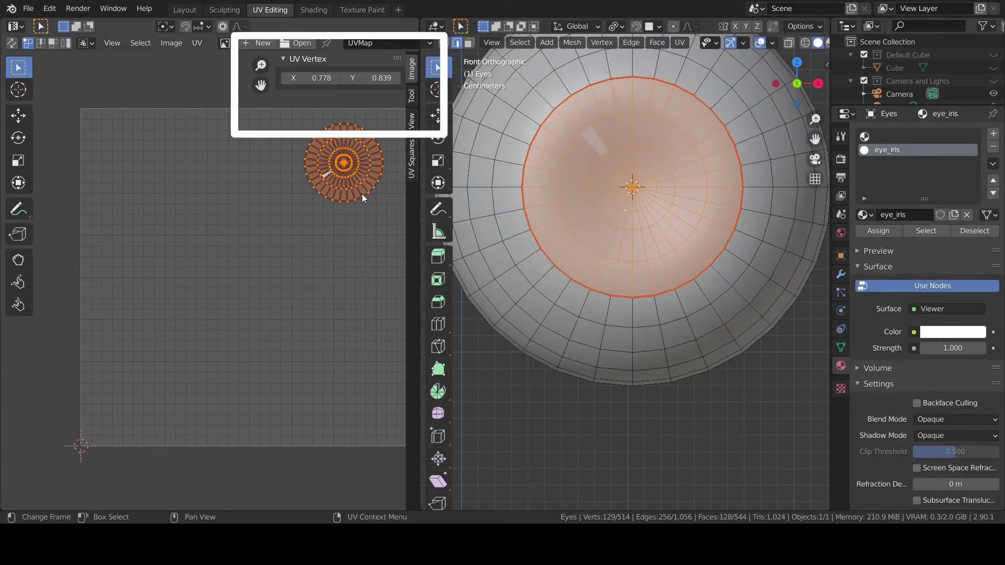
left_click(265, 280)
key("s")
left_click(341, 298)
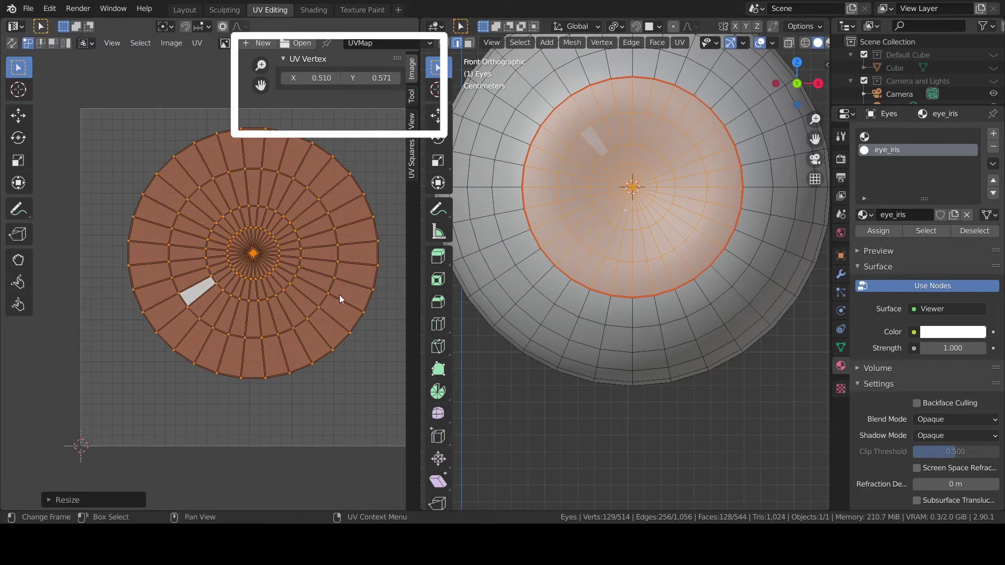
middle_click_drag(341, 298, 320, 286)
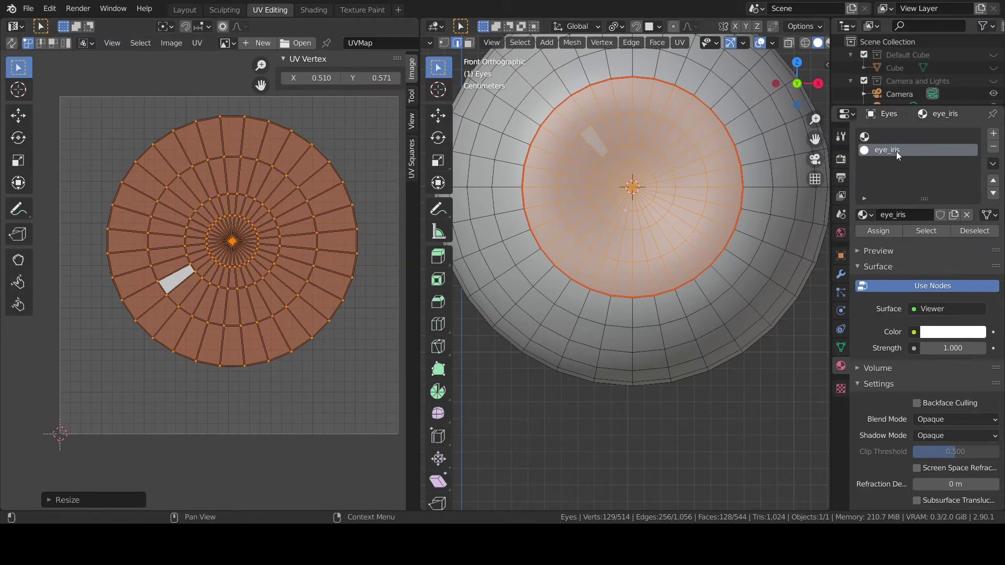
- Add a ColorRamp after the spherical Gradient Texture in the eye_iris shader
left_click(314, 10)
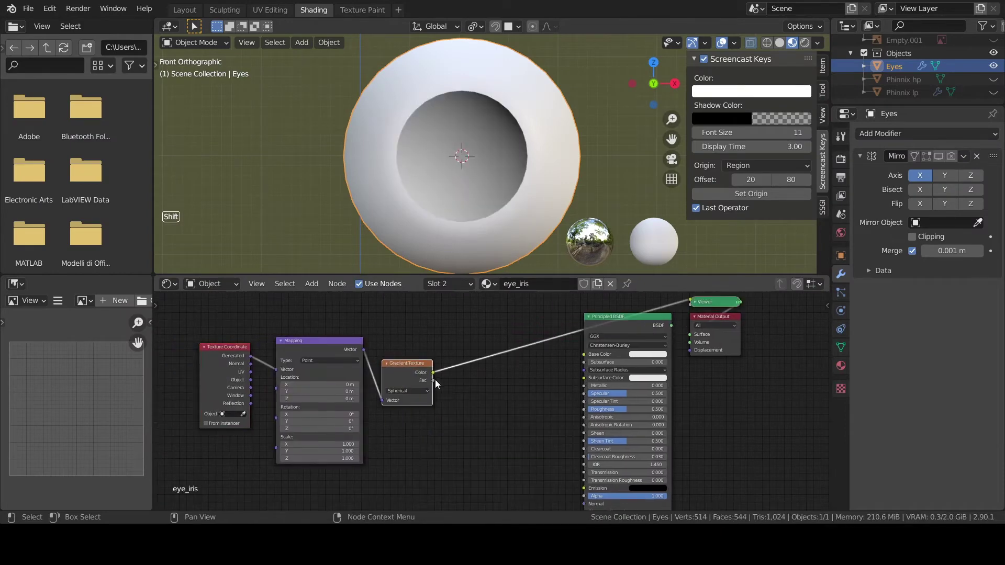
key("shift+a")
scroll(375, 425, "up", 3)
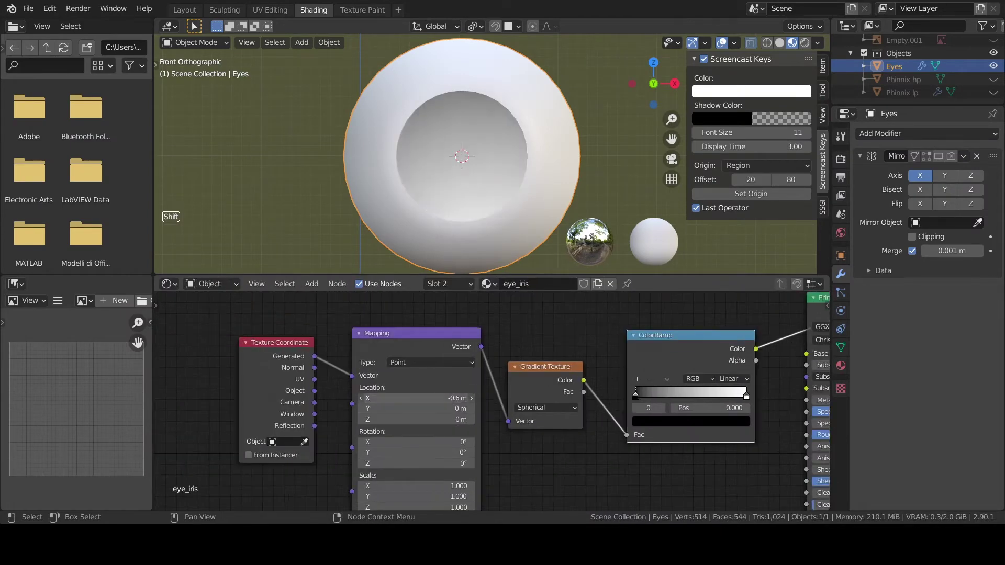
- Set the Mapping location to -0.5 m on X and Z, and form a black pupil with ramp stops at 0.721 (white) and 0.812 (black)
left_click_drag(663, 400, 662, 401)
left_click_drag(751, 400, 725, 396)
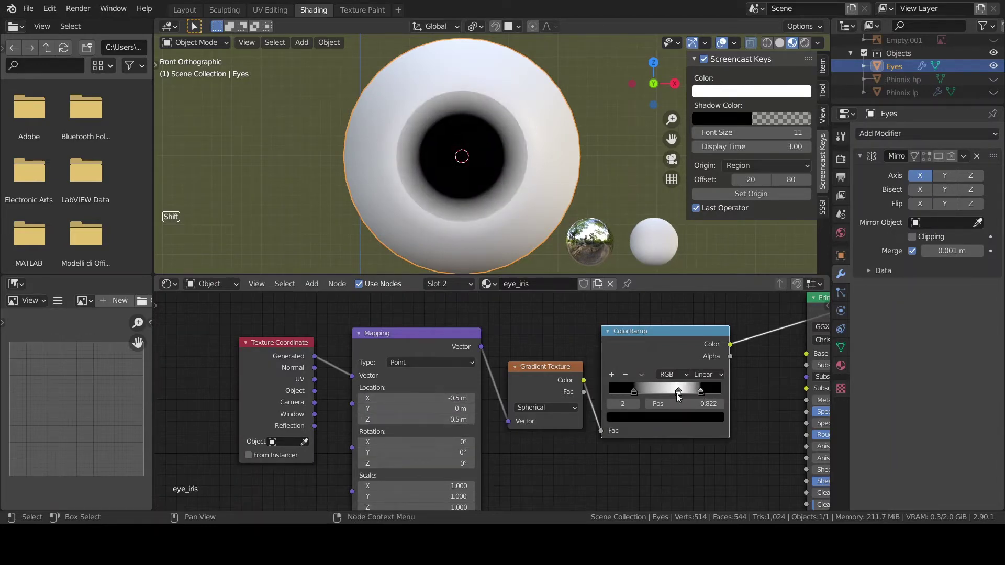
left_click_drag(678, 396, 679, 394)
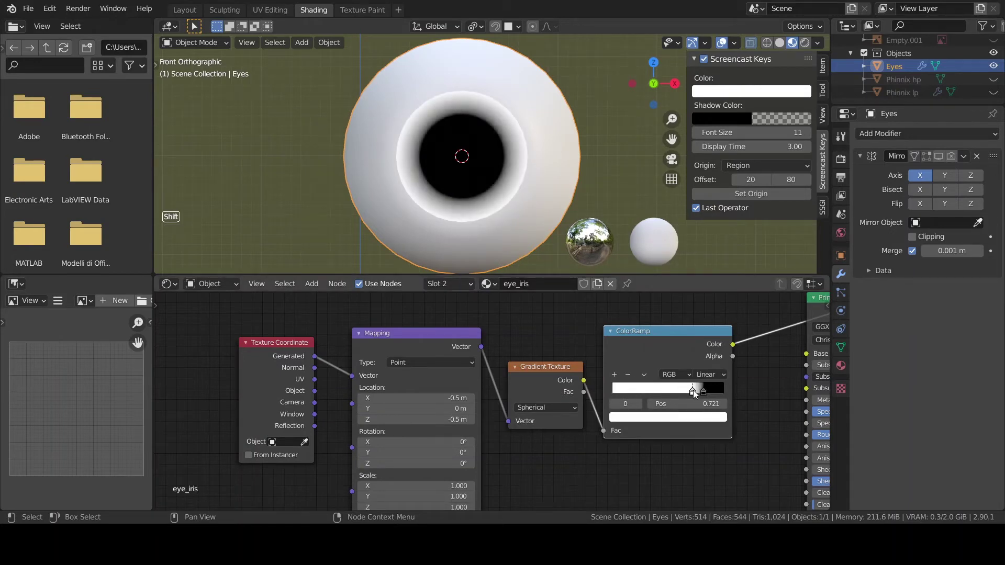
mouse_move(472, 173)
middle_mouse_down()
mouse_move(550, 152)
mouse_move(617, 157)
mouse_move(471, 157)
middle_mouse_up()
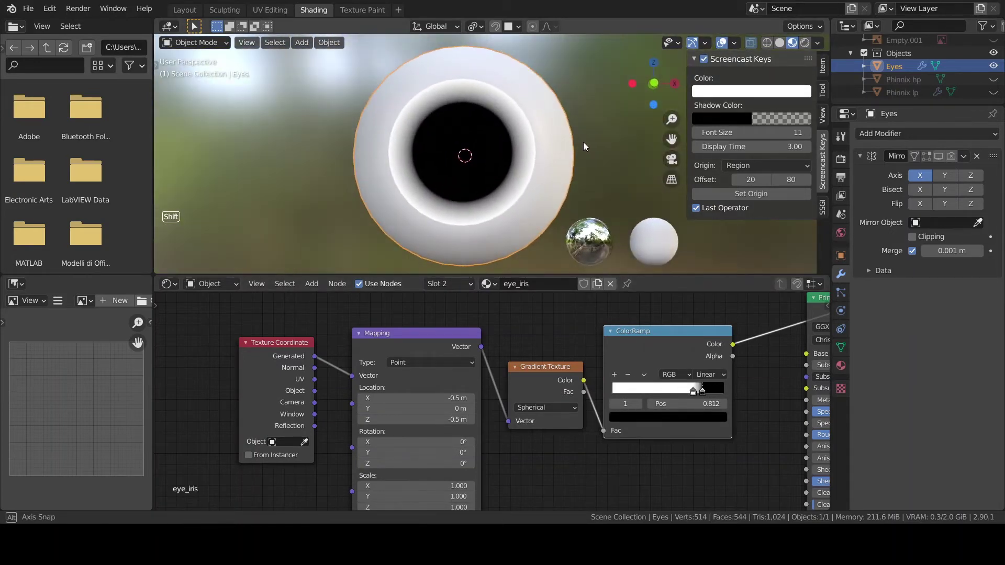
- Feed the Mapping node from the UV coordinates and set its location to X -0.5 m, Y -0.5 m, Z 0 m
left_click_drag(314, 379, 352, 376)
type("0.5")
key("Tab")
type("0")
key("Return")
key("KP_1")
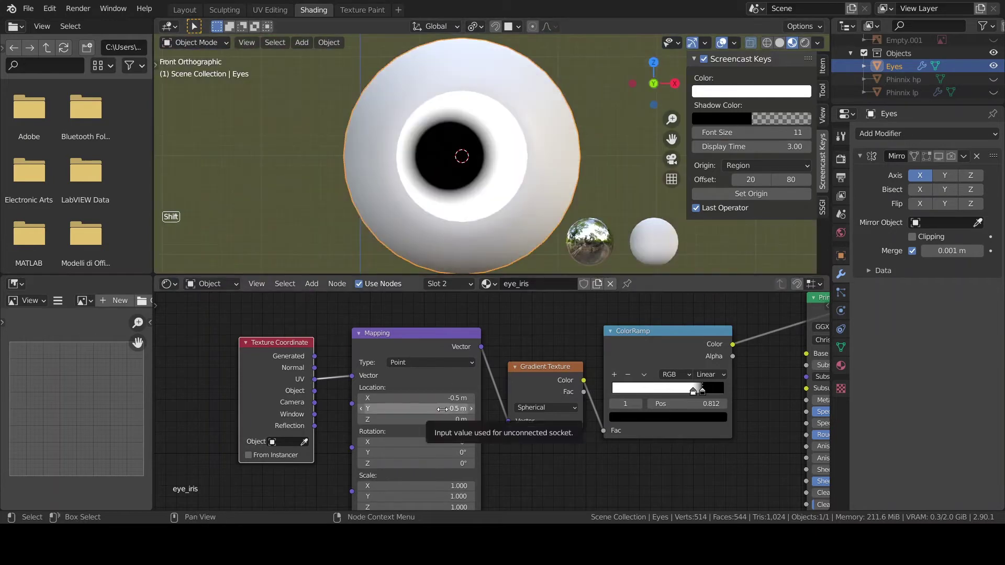
- Set the Mapping Y location to -0.58 m and apply the Eyes object's transform
mouse_move(431, 410)
left_mouse_down()
mouse_move(445, 410)
mouse_move(419, 408)
left_mouse_up()
key("ctrl+a")
left_click(399, 105)
- Add a black stop at position 0.627 to the ColorRamp to darken the iris's outer edge
left_click(614, 375)
left_click_drag(698, 391, 659, 391)
left_click(668, 417)
left_click_drag(702, 293, 702, 338)
left_click_drag(659, 391, 683, 392)
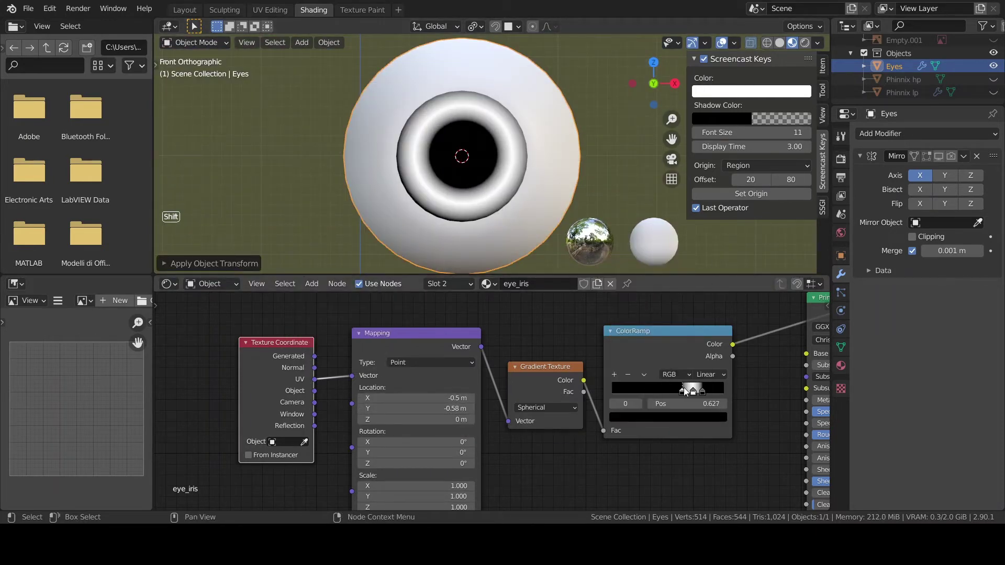
- Re-centre the iris gradient with a Mapping Y location of -0.5 m and move the ramp's white stop to 0.667
scroll(484, 395, "up", 1)
left_click(272, 9)
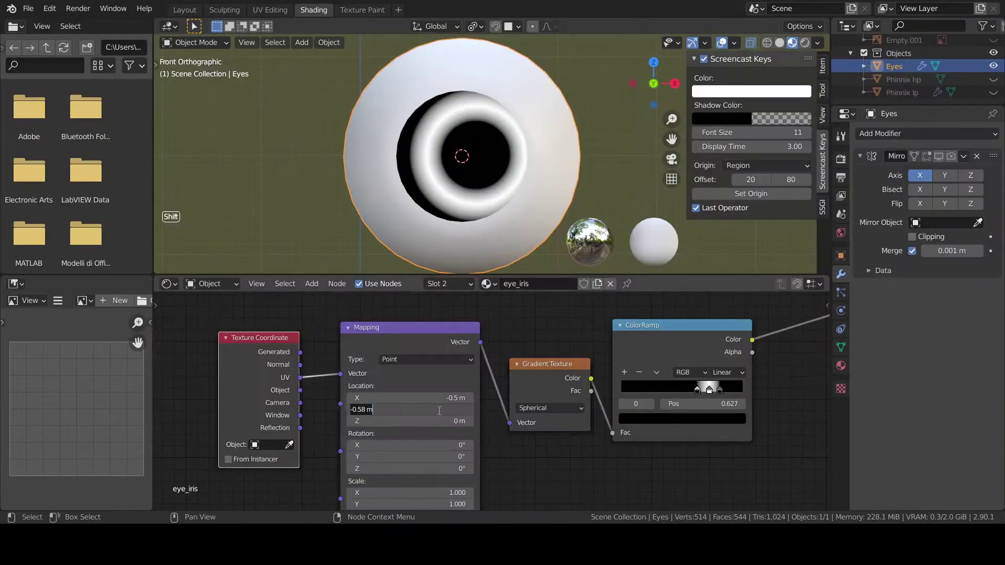
left_click(314, 10)
left_click(725, 410)
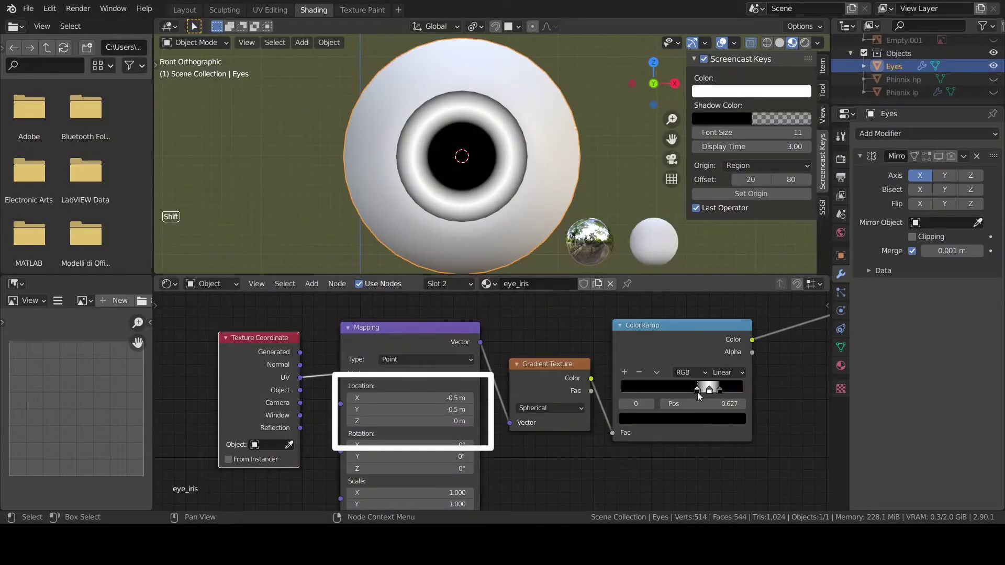
left_click_drag(709, 393, 702, 392)
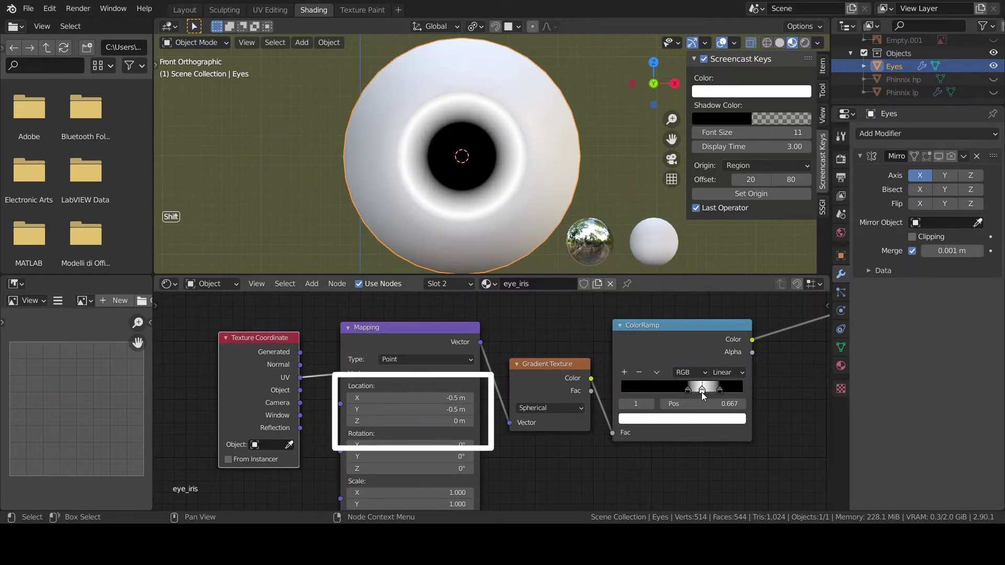
scroll(578, 137, "down", 4)
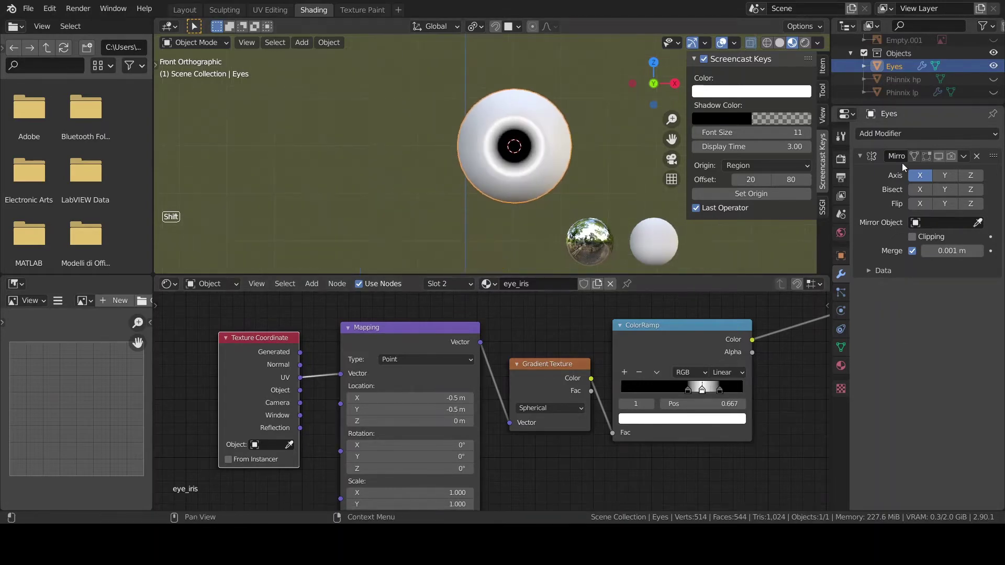
- Enable the eyes' Mirror modifier for viewport and render, and unhide the Phinnix lp model
left_click_drag(939, 156, 951, 156)
scroll(542, 146, "up", 4)
key("shift+s")
left_click(422, 201)
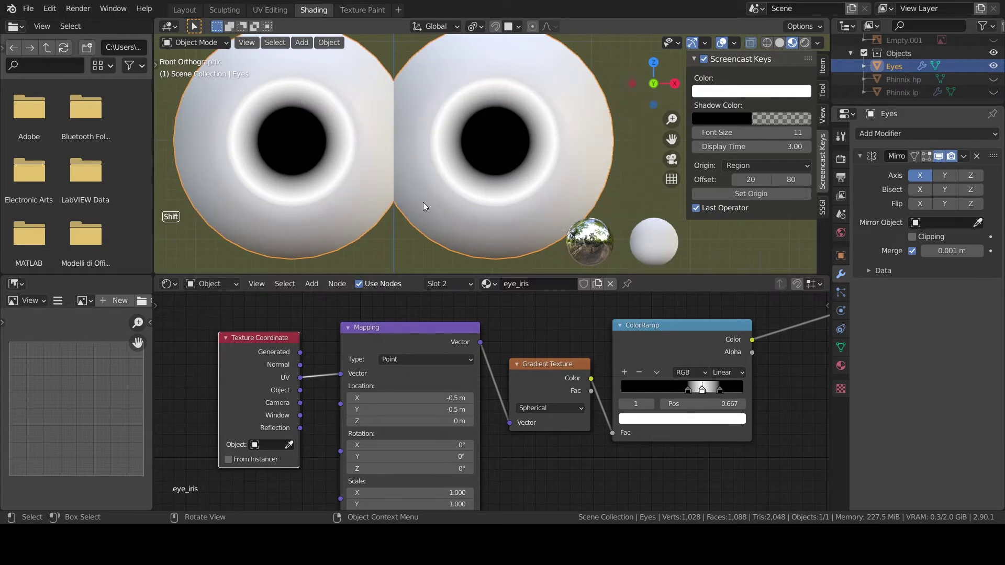
scroll(424, 201, "up", 1)
left_click(993, 93)
middle_click_drag(512, 176, 459, 215, "shift")
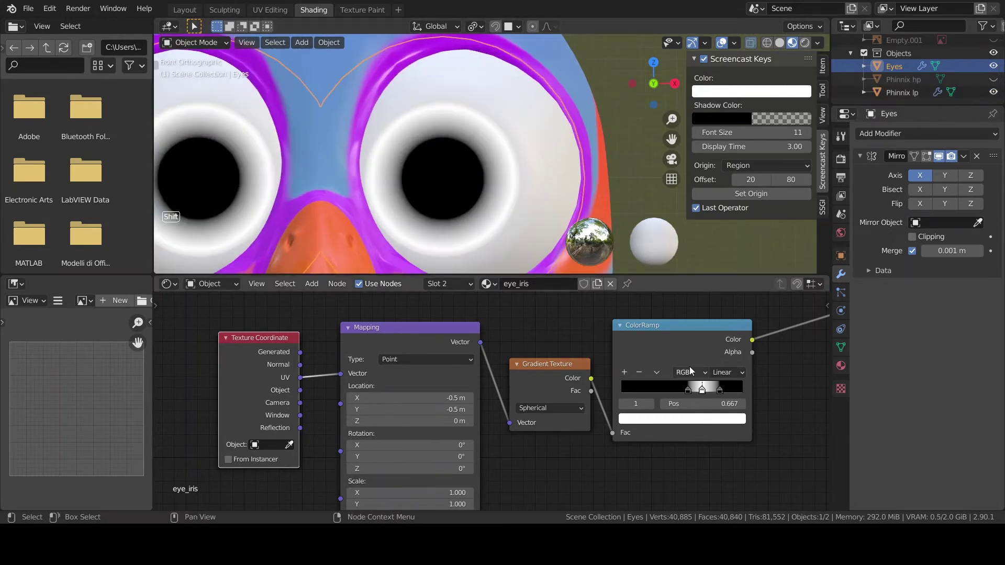
- Add a second Gradient Texture below the spherical one, set it to Radial and feed it from the Mapping node
scroll(629, 471, "down", 4)
middle_click_drag(629, 477, 527, 412)
left_click_drag(260, 299, 481, 427)
mouse_move(470, 435)
middle_mouse_down()
mouse_move(575, 418)
mouse_move(473, 419)
mouse_move(384, 453)
mouse_move(448, 392)
mouse_move(474, 451)
middle_mouse_up()
left_click(483, 319)
scroll(367, 450, "down", 1)
left_click_drag(474, 451, 436, 433)
key("shift+a")
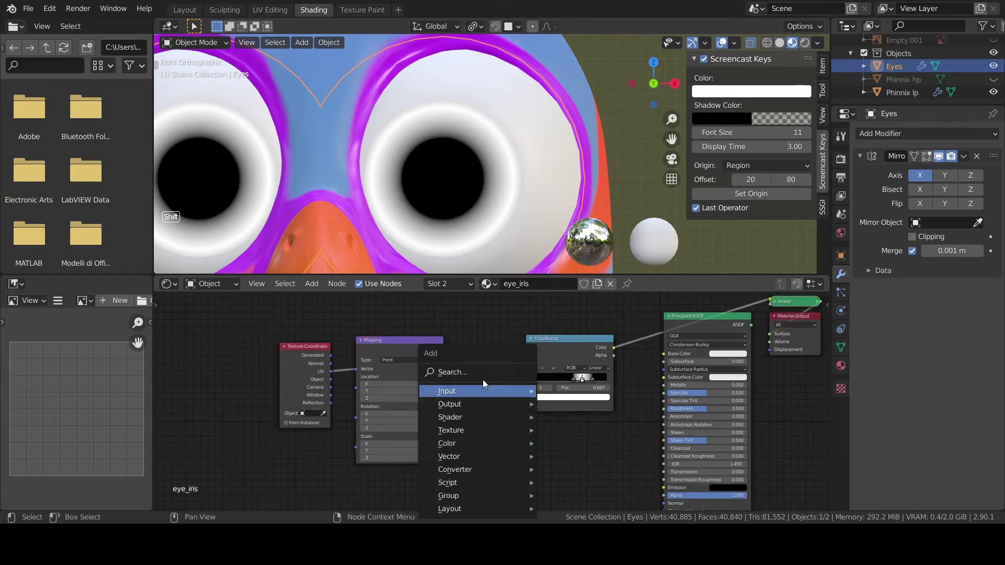
left_click(484, 371)
type("gr")
key("Return")
left_click(465, 425)
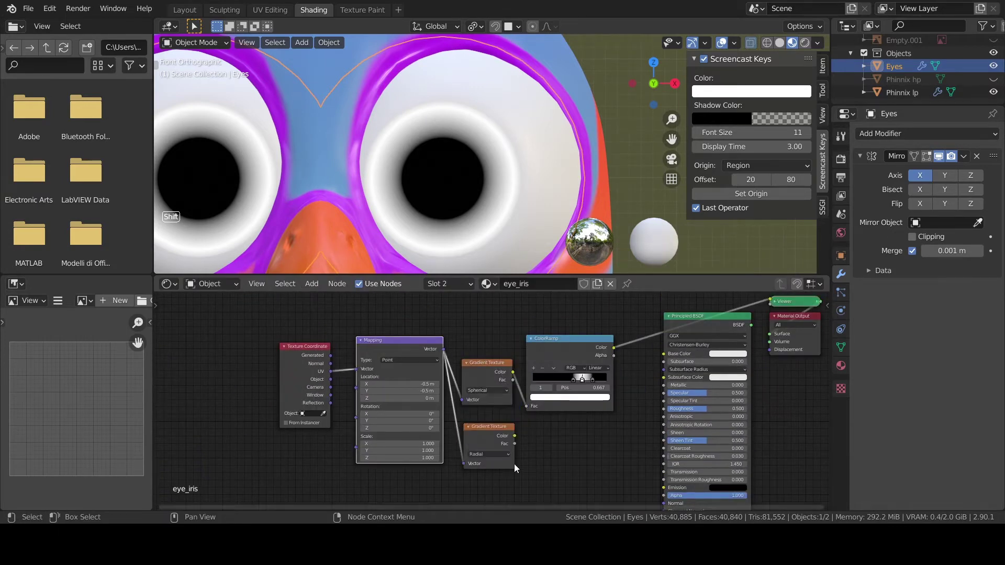
- Add a second ColorRamp below the first and shift the coordinate, mapping and gradient nodes away to make room
scroll(551, 447, "up", 3)
middle_click_drag(551, 447, 551, 382)
key("shift+a")
left_click(552, 383)
type("colo")
key("Down")
key("Return")
left_click(521, 357)
scroll(487, 432, "down", 3)
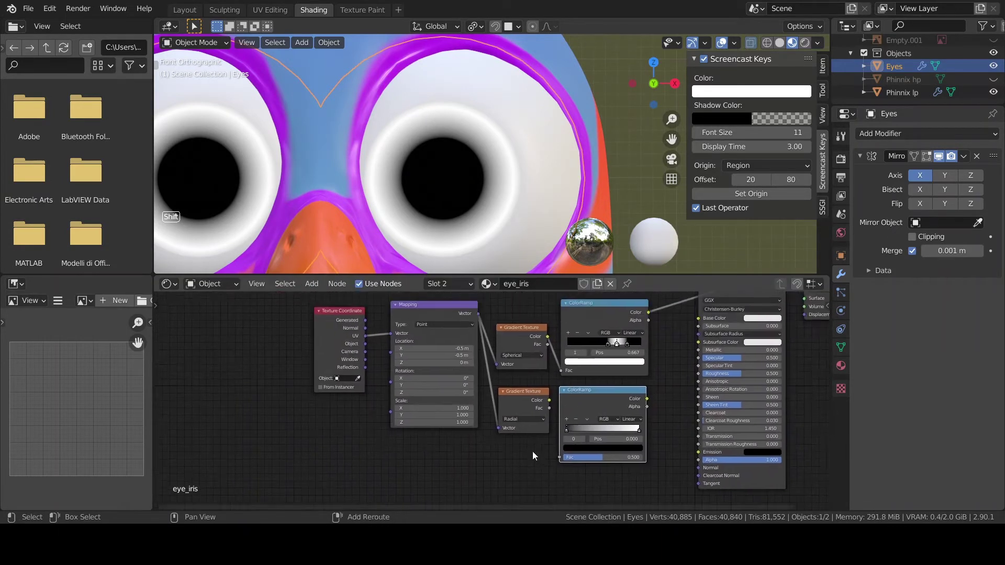
left_click_drag(533, 454, 310, 347)
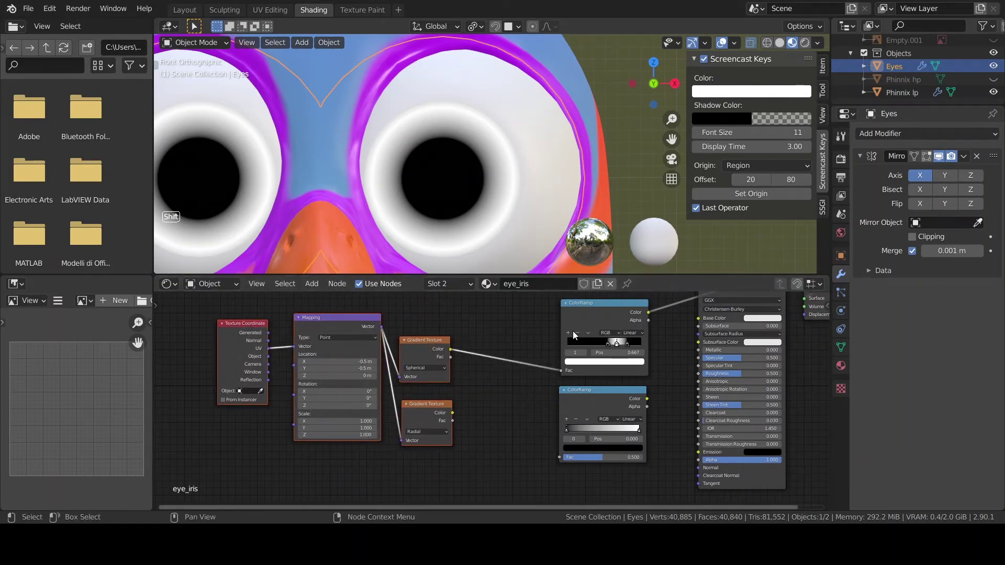
left_click(526, 421)
key("shift+a")
mouse_move(476, 430)
left_click(529, 404)
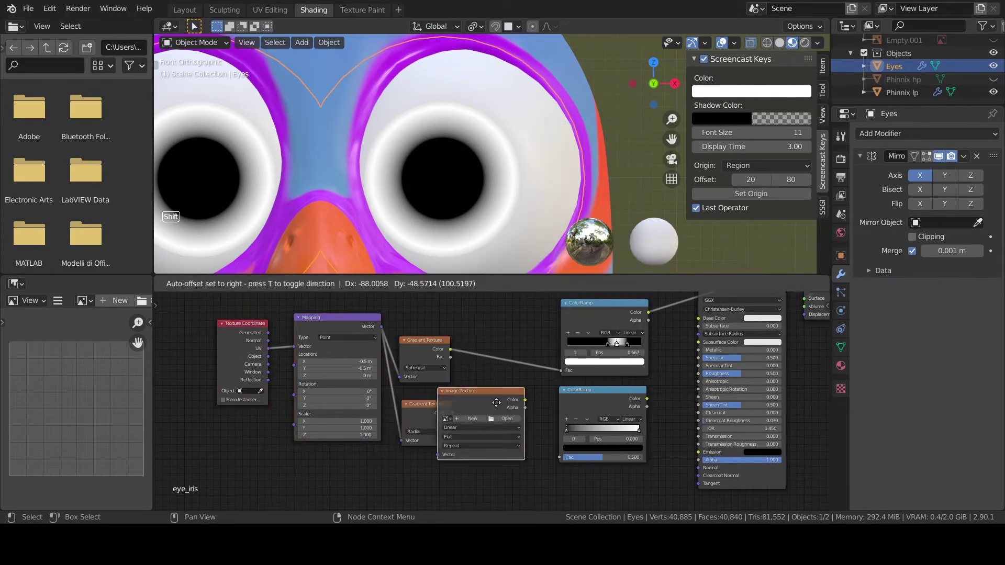
right_click(516, 407)
- Insert a Noise Texture between the radial gradient and the second ColorRamp, and preview the ramp on the eyes
key("shift+a")
left_click(515, 372)
type("noi")
key("Return")
left_click(477, 393)
left_click_drag(452, 413, 470, 461)
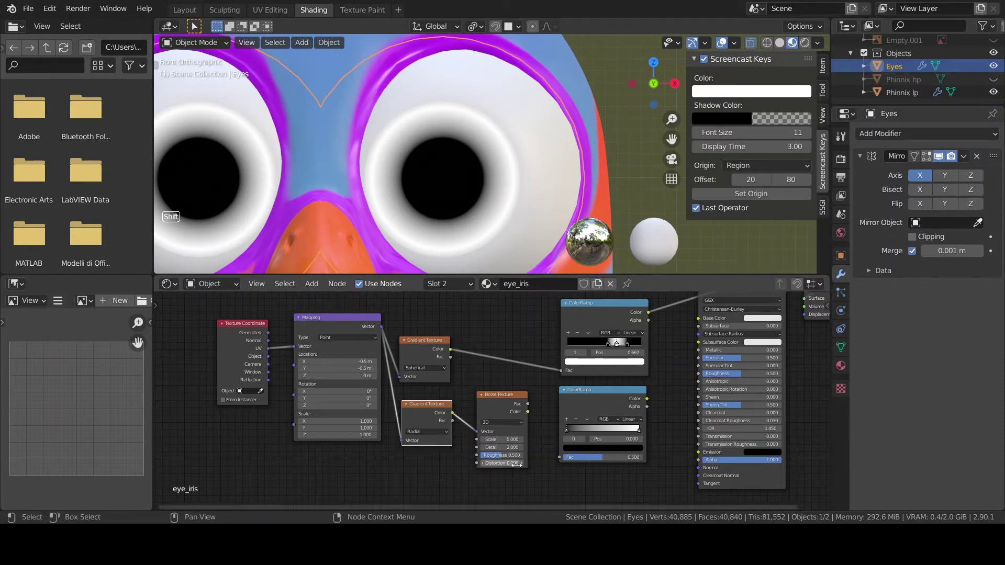
left_click(508, 399, "ctrl+shift")
scroll(526, 403, "up", 1)
left_click(649, 395, "ctrl+shift")
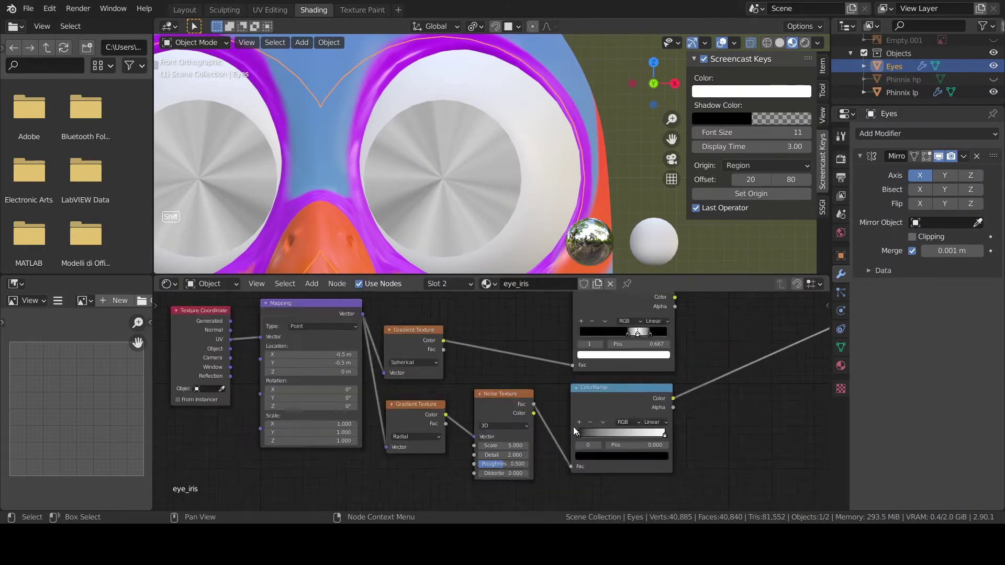
- Set the Noise Texture's scale to 17.9, detail to 3 and roughness to 0.787
scroll(445, 463, "up", 5)
left_click_drag(552, 428, 620, 428)
left_click_drag(551, 443, 566, 456)
scroll(566, 458, "down", 5)
middle_click_drag(567, 503, 512, 438)
left_click_drag(467, 422, 545, 325)
key("shift+d")
left_click(545, 423)
left_click_drag(407, 344, 433, 466)
scroll(470, 431, "up", 2)
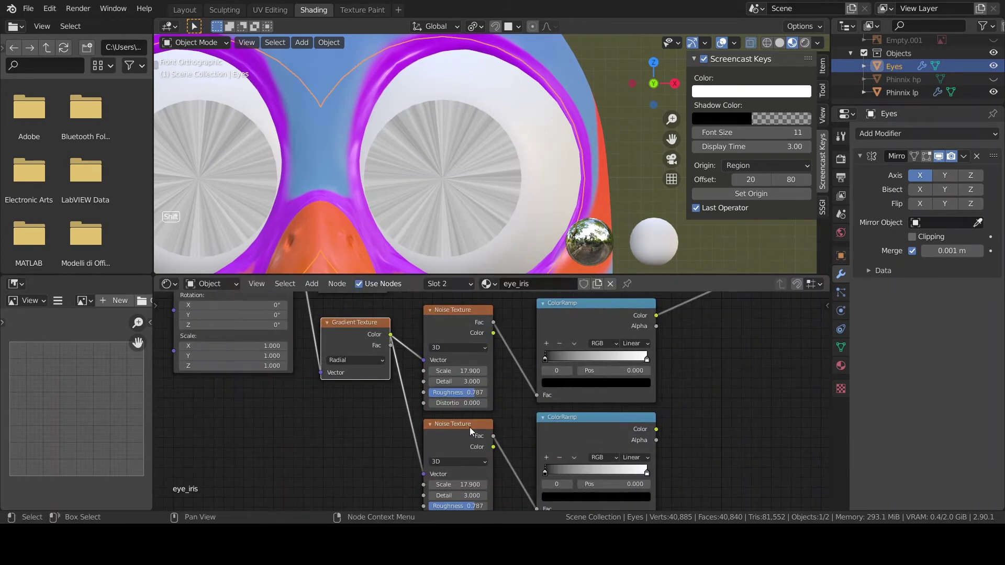
left_click(470, 429)
key("x")
- Combine both ColorRamps in a mix node set to Multiply with a factor of 0.787, and preview it on the eyes
middle_click_drag(503, 366, 464, 468)
key("shift+a")
left_click(594, 360)
left_click_drag(516, 342, 607, 380)
left_click(595, 327)
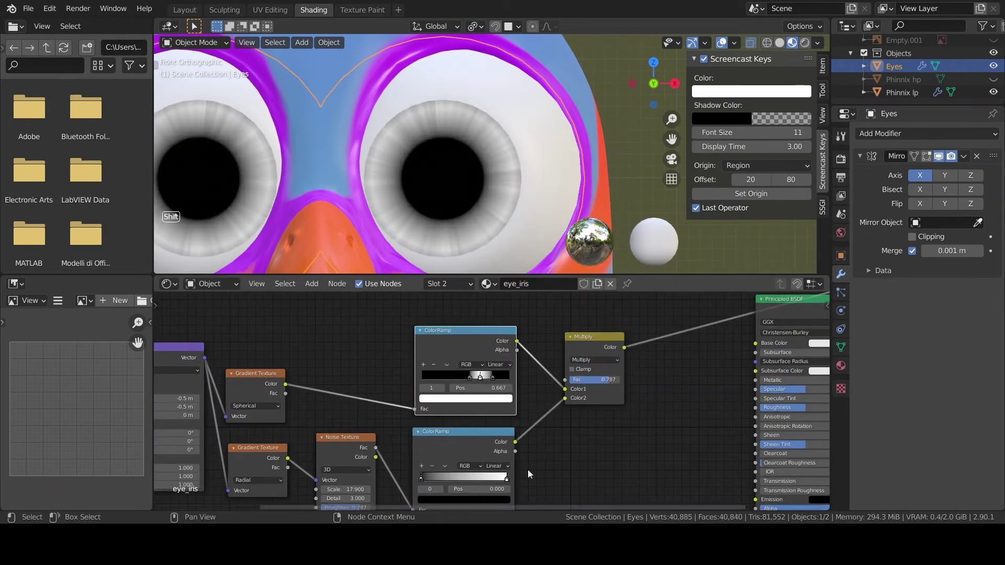
- Colour stops of the noise ColorRamp with blue sampled from the bird's forehead feathers
middle_click_drag(528, 470, 535, 436)
left_click_drag(427, 445, 452, 445)
left_click(470, 466)
left_click_drag(513, 445, 466, 445)
left_click(506, 415)
left_click(317, 157)
left_click(486, 446)
key("ctrl+v")
- Make the noise ramp's first stop deep blue and move its light blue stop to position 0.870
left_click(452, 445)
left_click(471, 467)
left_click(428, 433)
left_click(470, 466)
left_click_drag(486, 445, 502, 445)
scroll(492, 454, "up", 5)
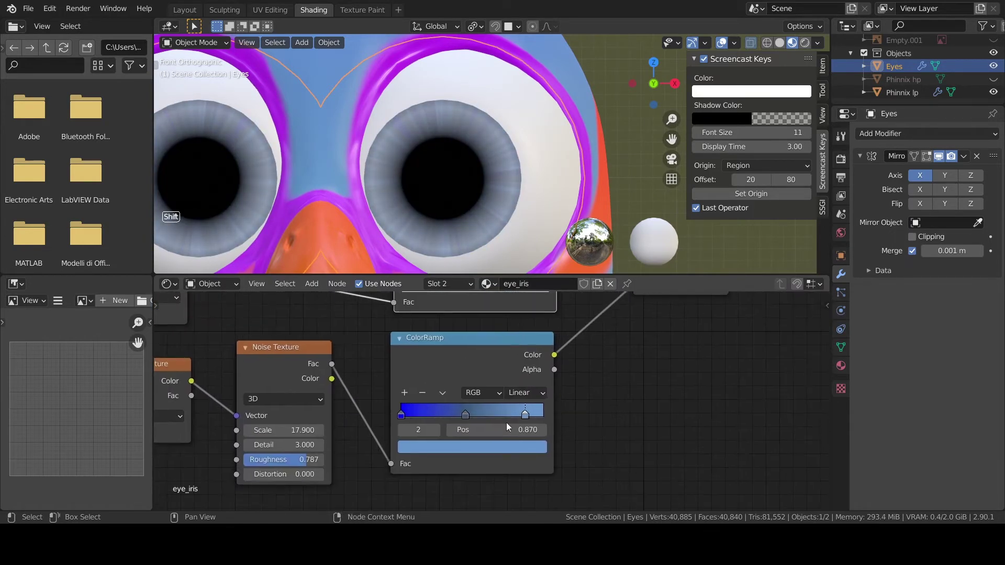
- Move the spherical ramp's white stop to 0.801 to sharpen the pupil edge, and try other blend modes before returning to Multiply
scroll(523, 398, "down", 5)
left_click(592, 342)
left_click(592, 342)
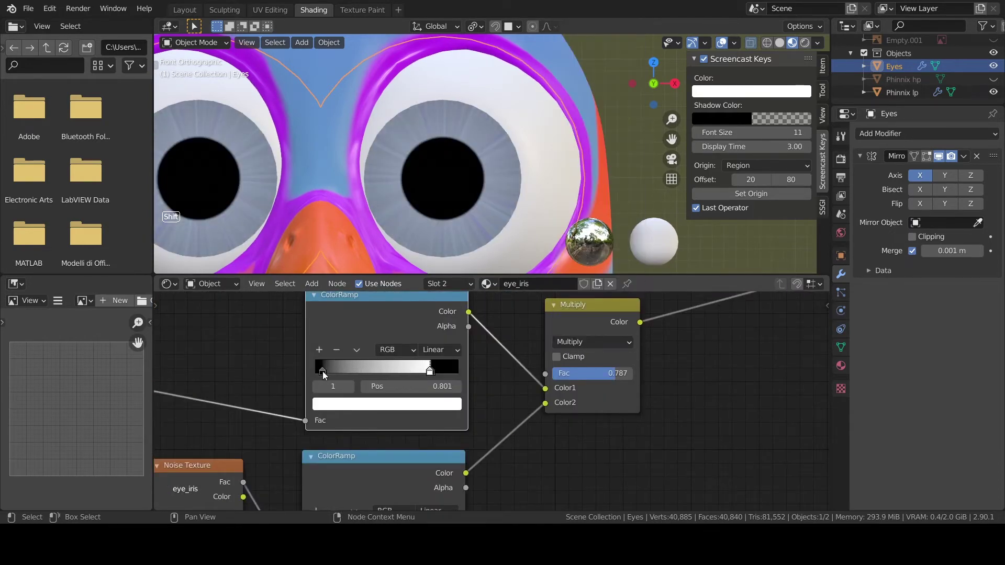
left_click(592, 342)
left_click(589, 414)
left_click(592, 342)
left_click(587, 289)
- Set the Noise Texture's scale to 55.3 and remove the outer black stop from the spherical gradient's ramp
scroll(591, 341, "down", 2)
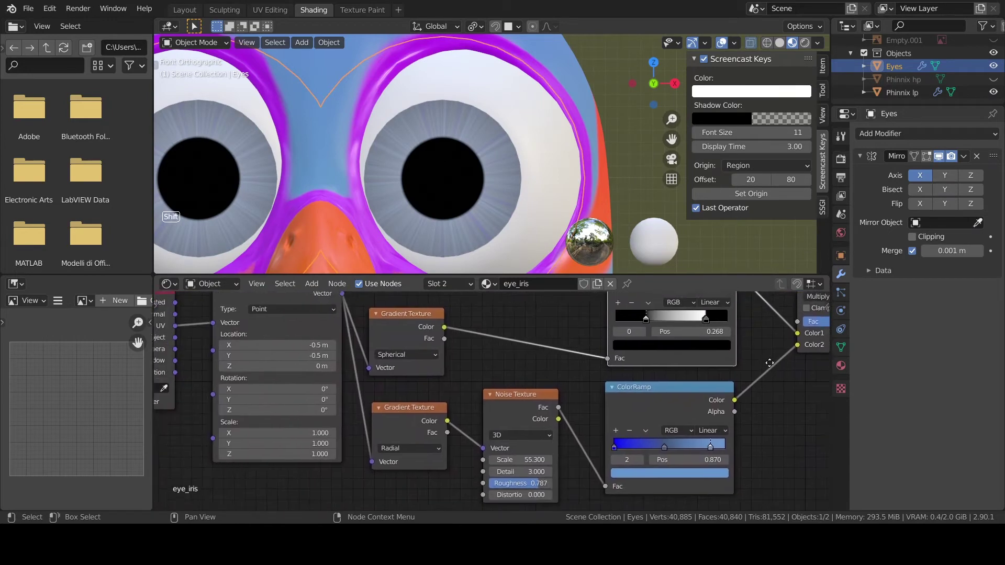
scroll(595, 341, "down", 4, "shift")
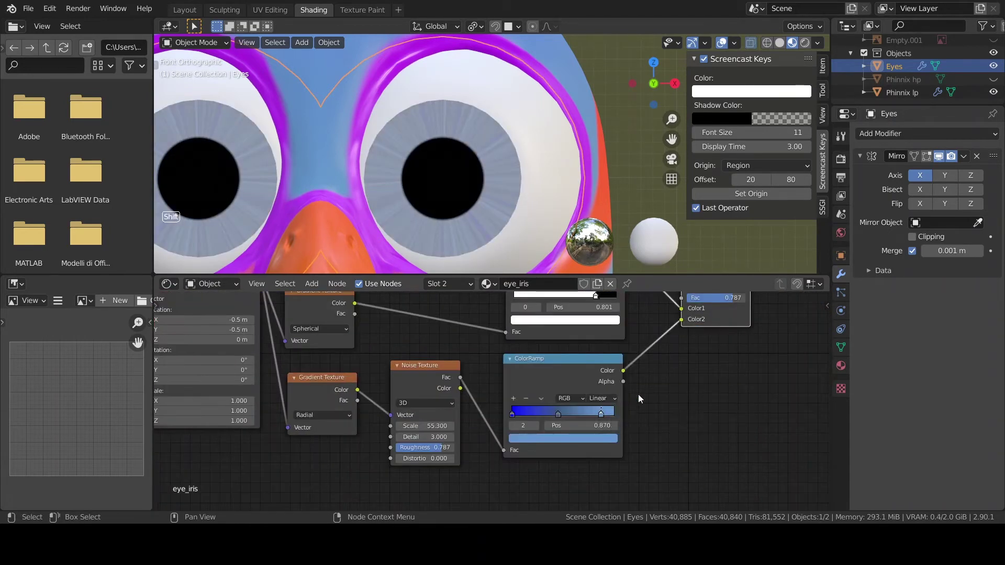
scroll(638, 398, "up", 1, "shift")
- Recolour the noise ramp's lighter stops to saturated and pale blue, and set its interpolation to B-Spline
left_click(558, 455)
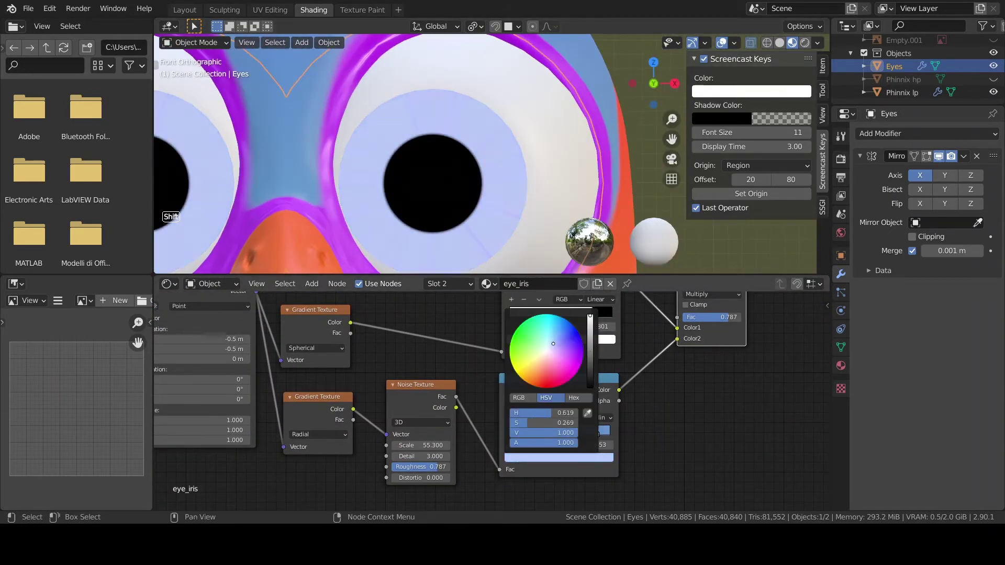
left_click_drag(553, 344, 588, 358)
scroll(634, 434, "down", 2)
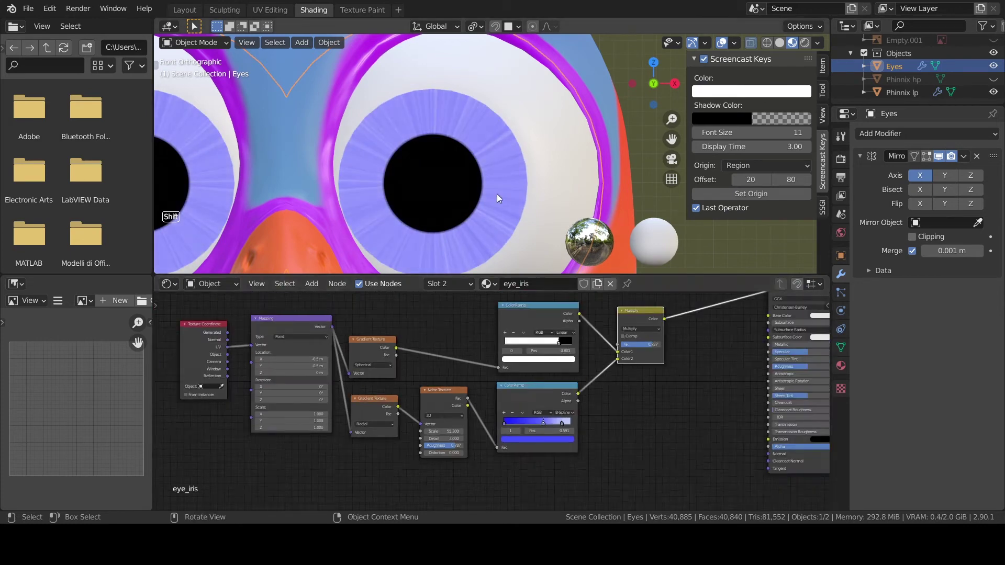
- Add a stop to the spherical gradient's ramp and bunch its stops into a narrow black-white-black band, with the first black stop at 0.620
scroll(498, 193, "up", 1)
scroll(513, 324, "up", 5)
left_click(510, 299)
left_click_drag(591, 317, 578, 318)
left_click_drag(579, 314, 567, 314)
left_click_drag(578, 314, 496, 315)
left_click_drag(560, 320, 581, 329)
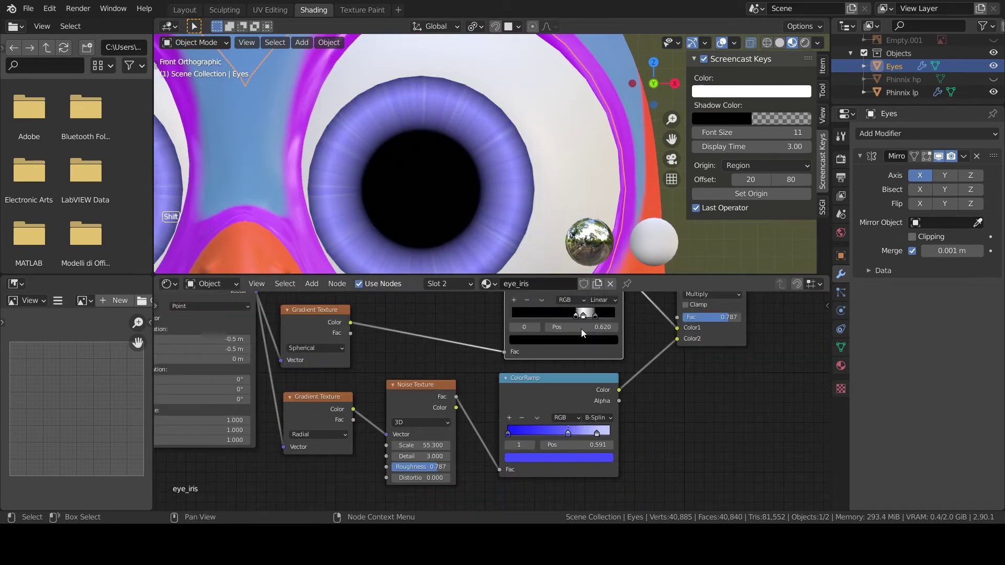
- Add a Subdivision Surface modifier to the Eyes object
left_click(927, 134)
left_click(752, 347)
- Duplicate the spherical Gradient Texture, feed it from the Mapping node, connect it to a new ColorRamp and preview the ramp
scroll(595, 400, "down", 2)
left_click(361, 321)
key("shift+d")
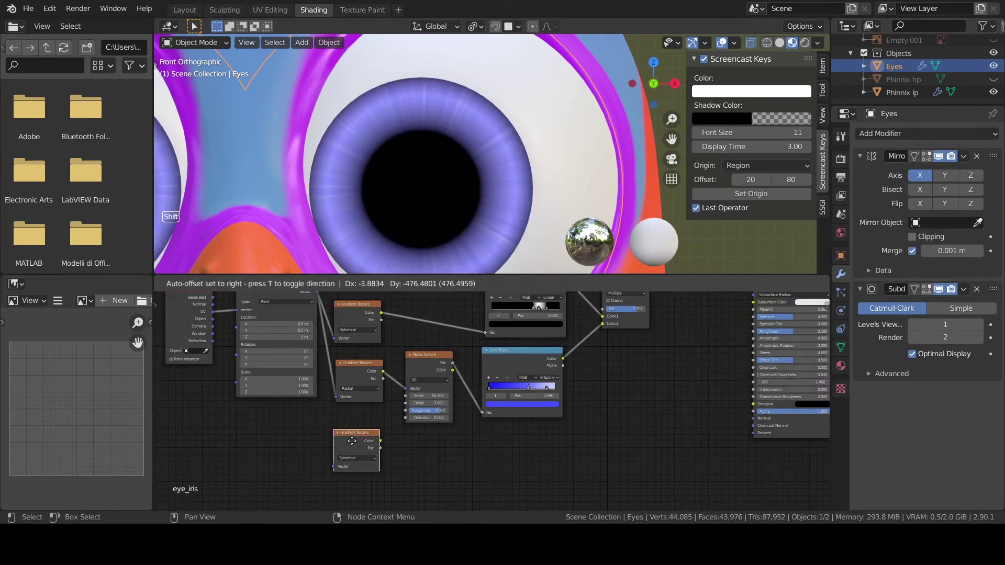
left_click(362, 448)
left_click_drag(317, 293, 338, 467)
key("shift+a")
left_click(409, 428)
left_click_drag(385, 441, 408, 489)
left_click(450, 442, "ctrl+shift")
- Colour the new ramp's stops white and orange, and set its interpolation to B-Spline
left_click(450, 480)
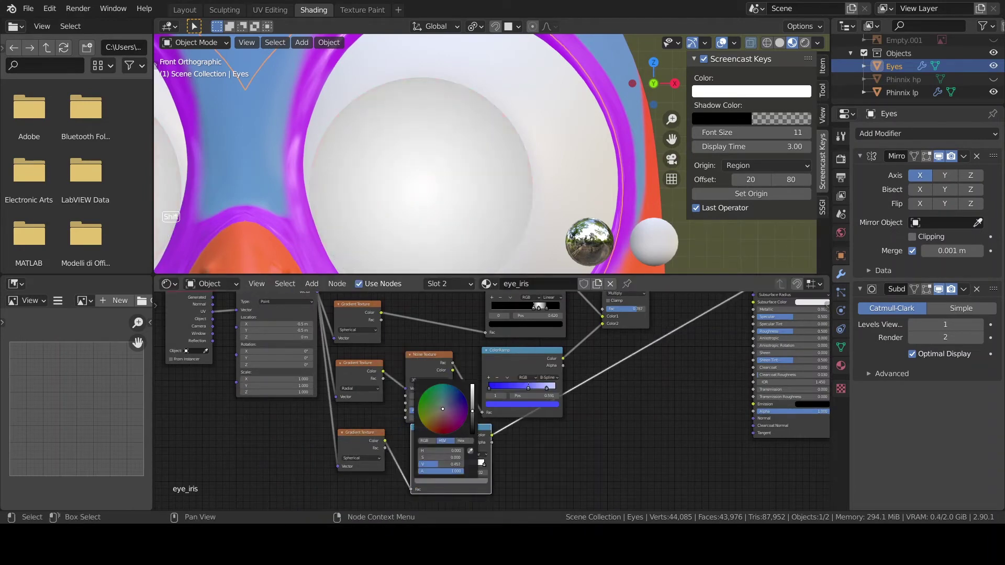
left_click(443, 436)
left_click(450, 481)
left_click(438, 429)
scroll(492, 445, "up", 5)
left_click(430, 441)
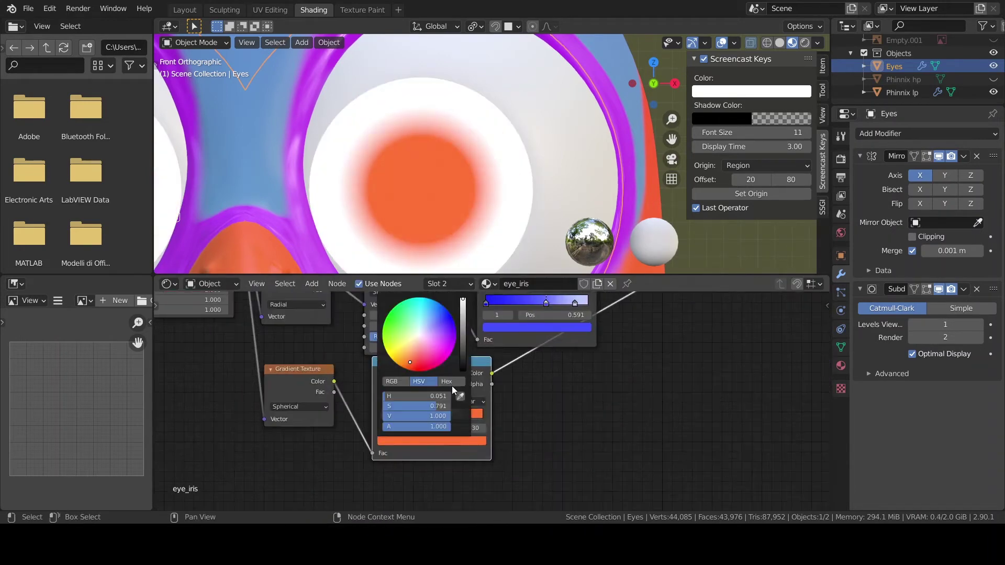
left_click(409, 356)
left_click(471, 402)
left_click(475, 445)
- Combine the orange ramp with the Noise Texture output in a new mix node set to Overlay
scroll(550, 405, "down", 2)
middle_click_drag(559, 410, 564, 405)
key("shift+a")
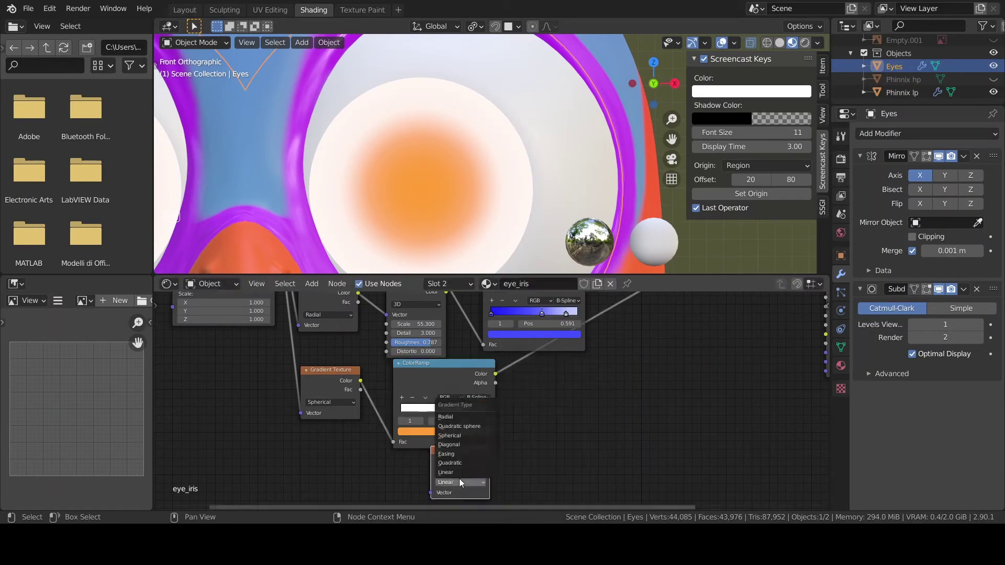
left_click(594, 472)
left_click(555, 413)
scroll(529, 419, "down", 2)
left_click_drag(494, 404, 536, 434)
- Add a final mix node set to Overlay that blends the Multiply and orange Overlay results into the Base Color
middle_click_drag(628, 366, 570, 443)
key("shift+a")
left_click(609, 327)
left_click_drag(592, 328, 607, 369)
left_click_drag(593, 433, 607, 376)
left_click_drag(655, 335, 697, 325)
left_click(631, 347)
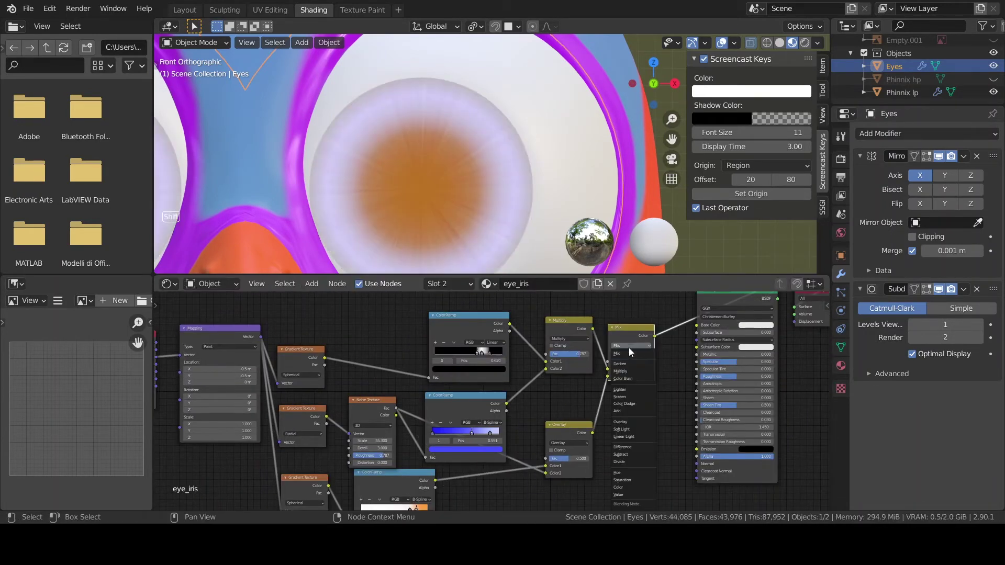
left_click(633, 422)
- Shift the white and orange stops of the orange ramp toward its white end
middle_click_drag(461, 487, 523, 427)
left_click_drag(474, 451, 456, 450)
left_click_drag(479, 451, 470, 450)
middle_click_drag(469, 451, 527, 440)
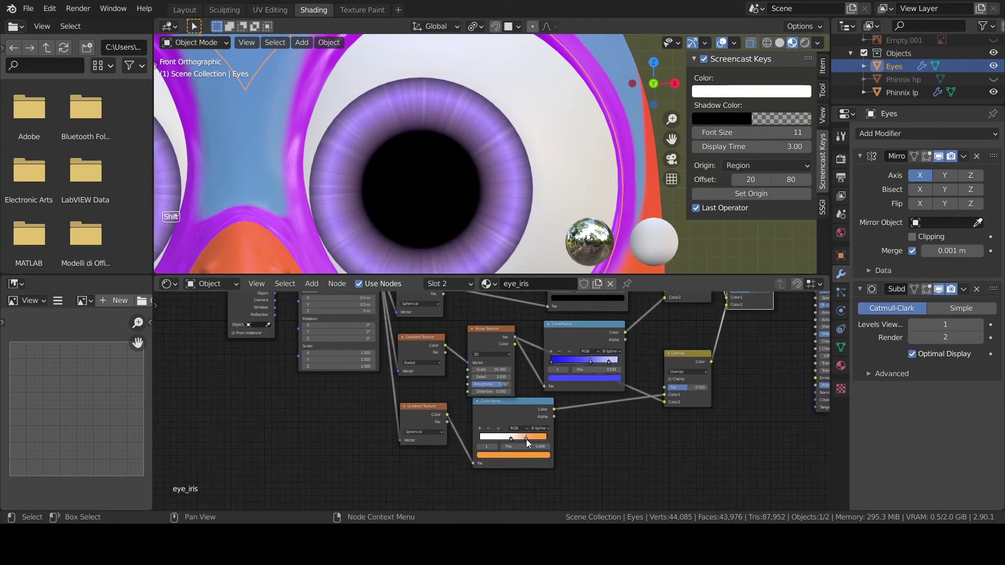
left_click_drag(527, 444, 506, 446)
scroll(492, 170, "up", 2)
middle_click_drag(503, 398, 491, 425)
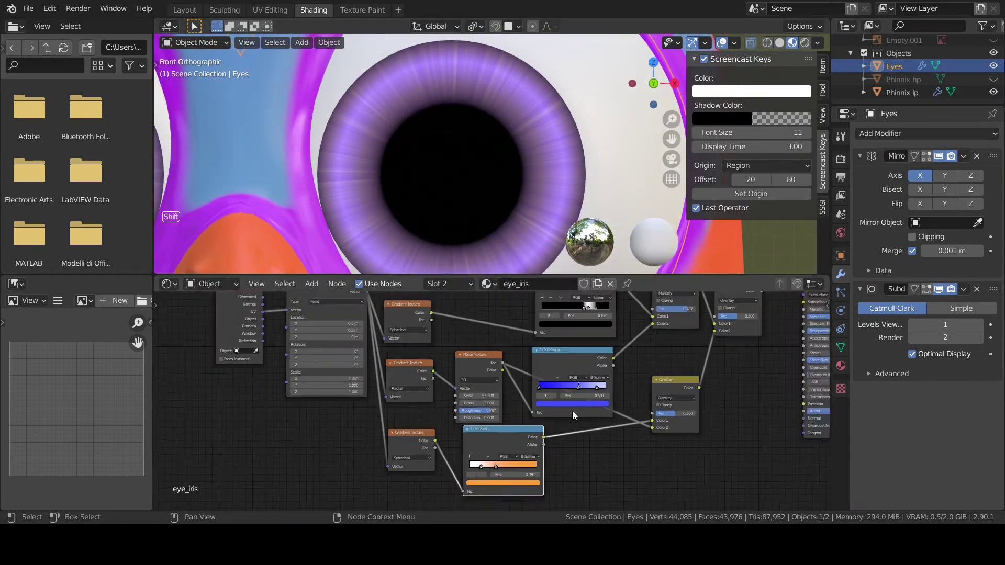
- Preview the blue ramp, orange ramp and orange Overlay node one by one, and set that Overlay's factor to 0.793
scroll(557, 436, "down", 5)
left_click(563, 398, "ctrl+shift")
left_click(524, 455, "ctrl+shift")
scroll(542, 474, "up", 5)
middle_click_drag(543, 474, 585, 420)
left_click(706, 347, "ctrl+shift")
middle_click_drag(708, 360, 667, 376)
left_click_drag(667, 376, 683, 377)
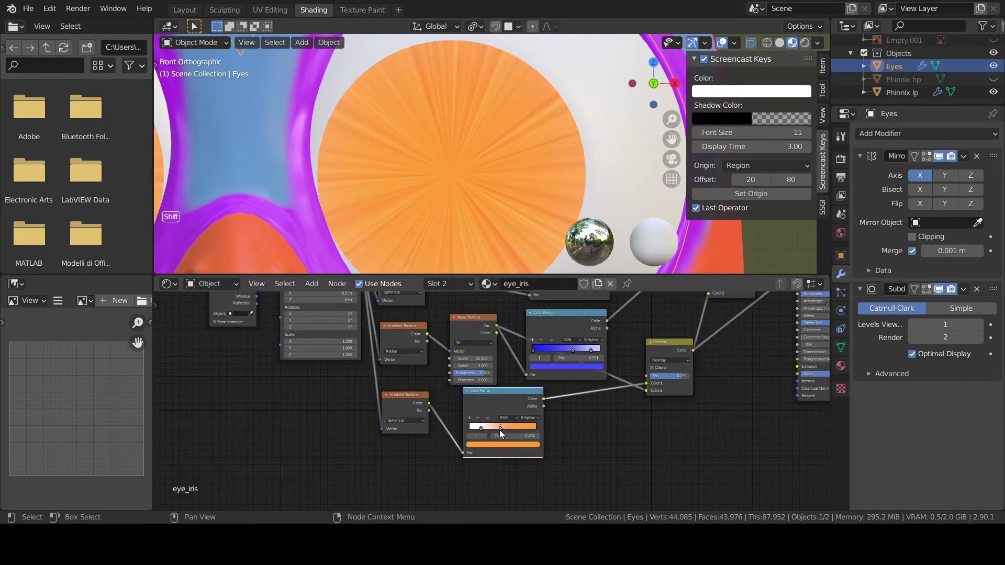
- Move the orange ramp's white and orange stops slightly toward its orange end, and preview the final Overlay mix on the eye
left_click_drag(481, 429, 488, 430)
left_click_drag(501, 430, 513, 431)
middle_click_drag(712, 309, 632, 366)
left_click(652, 335, "ctrl+shift")
scroll(652, 337, "down", 6)
scroll(565, 117, "down", 3)
scroll(566, 118, "up", 4)
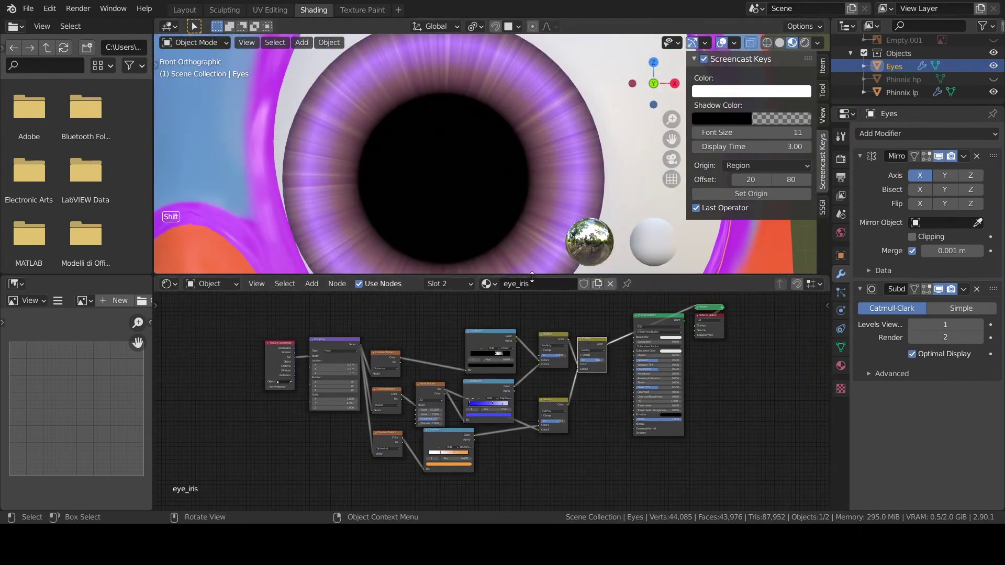
- Set the final Overlay's factor to 0.813, the Multiply factor to 0.780 and the spherical ramp's white stop to 0.649
scroll(501, 176, "up", 1)
scroll(497, 459, "up", 10)
middle_click_drag(497, 459, 575, 475)
left_click(597, 340)
scroll(597, 343, "down", 3)
middle_click_drag(597, 343, 539, 445)
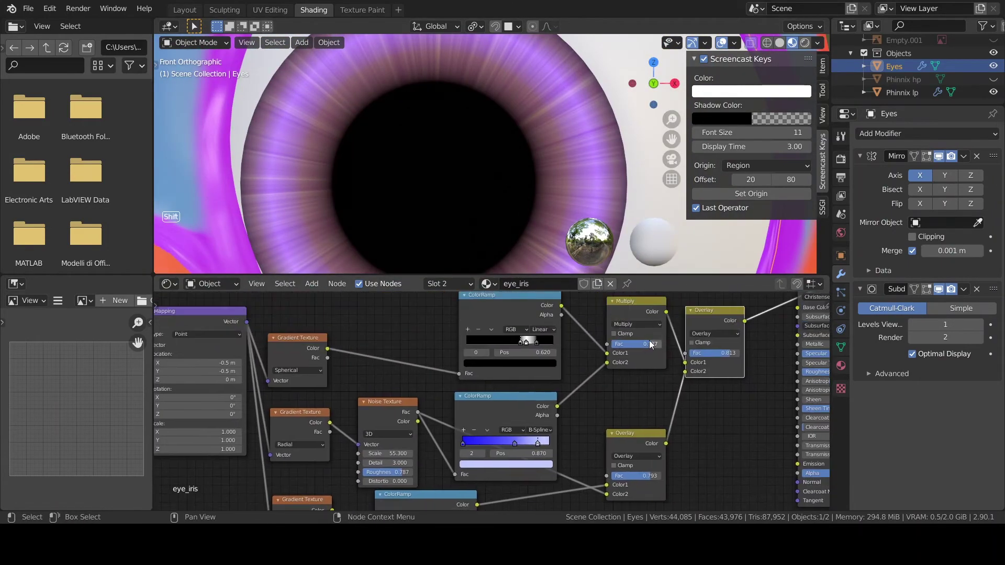
left_click_drag(649, 344, 652, 345)
left_click(525, 321, "ctrl+shift")
left_click_drag(526, 343, 524, 343)
- Route the shader through the Principled BSDF again, set Specular to 0.131 and Roughness to 1.000, and save the file
left_click(728, 320, "ctrl+shift")
scroll(576, 209, "down", 3)
scroll(729, 323, "down", 3)
left_click(759, 300, "ctrl+shift")
scroll(498, 259, "down", 2)
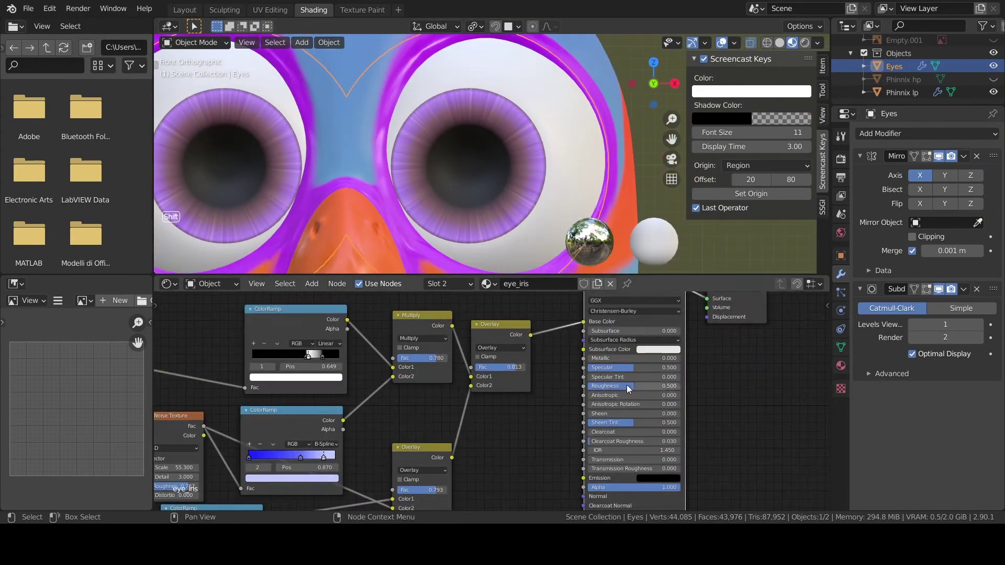
scroll(548, 222, "down", 2)
scroll(696, 410, "down", 2)
key("ctrl+s")
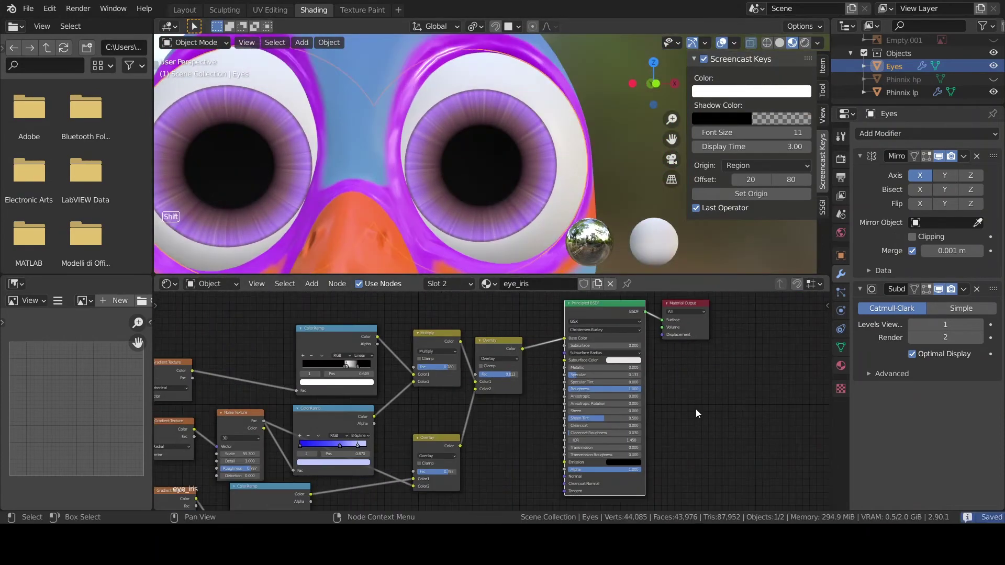
- In Edit Mode, select the edge loop around the iris and extrude it forward about 0.007 m in the side view
scroll(503, 173, "down", 3)
mouse_move(503, 173)
middle_mouse_down()
mouse_move(463, 187)
mouse_move(577, 178)
mouse_move(492, 168)
mouse_move(491, 187)
middle_mouse_up()
key("Tab")
key("KP_Decimal")
scroll(508, 168, "up", 4)
left_click(332, 75)
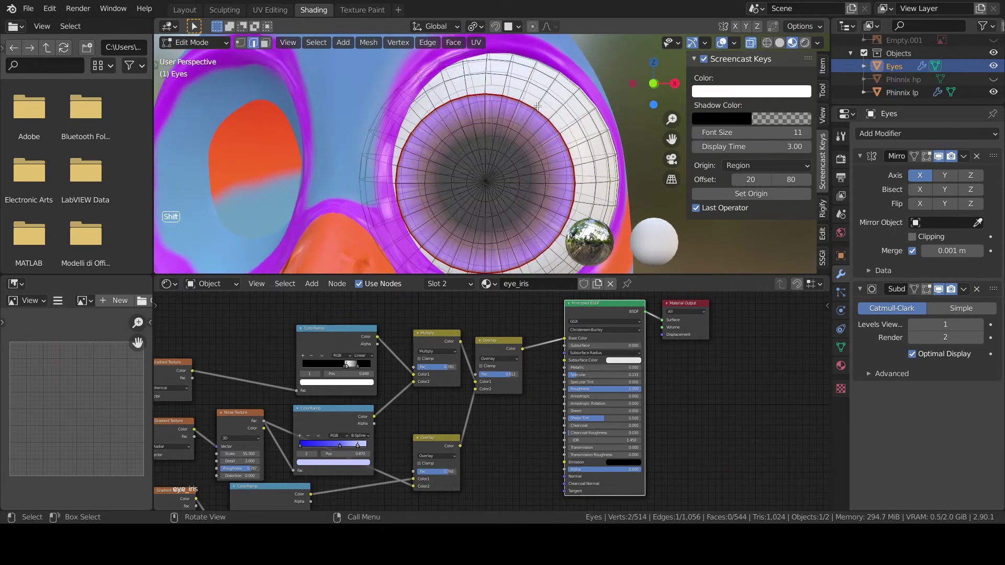
left_click(675, 83)
key("e")
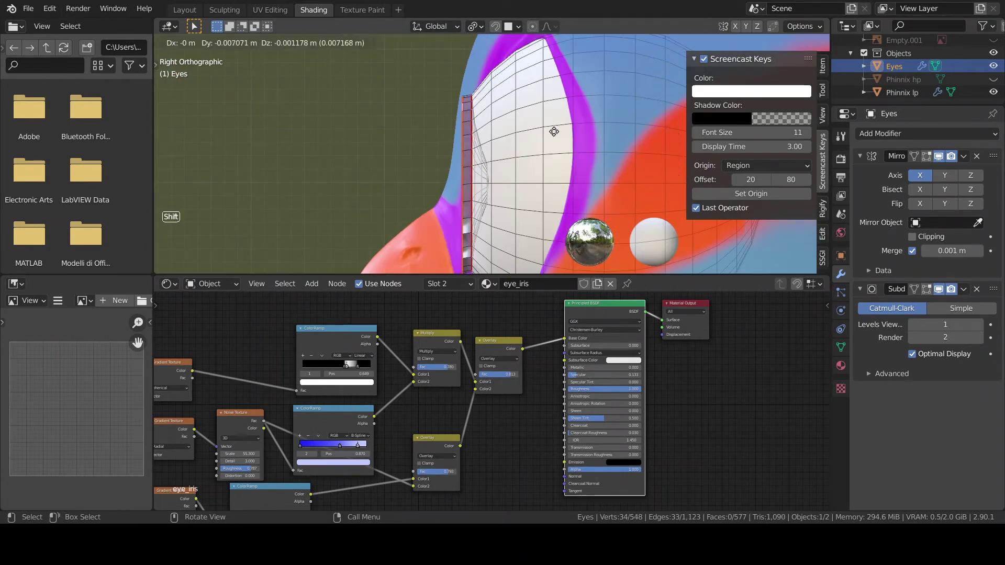
left_click(554, 131)
- Scale the extruded loop inward, then extrude and shrink it again toward the pupil's centre to form a cornea over the iris
middle_click_drag(554, 130, 593, 144)
key("s")
key("KP_3")
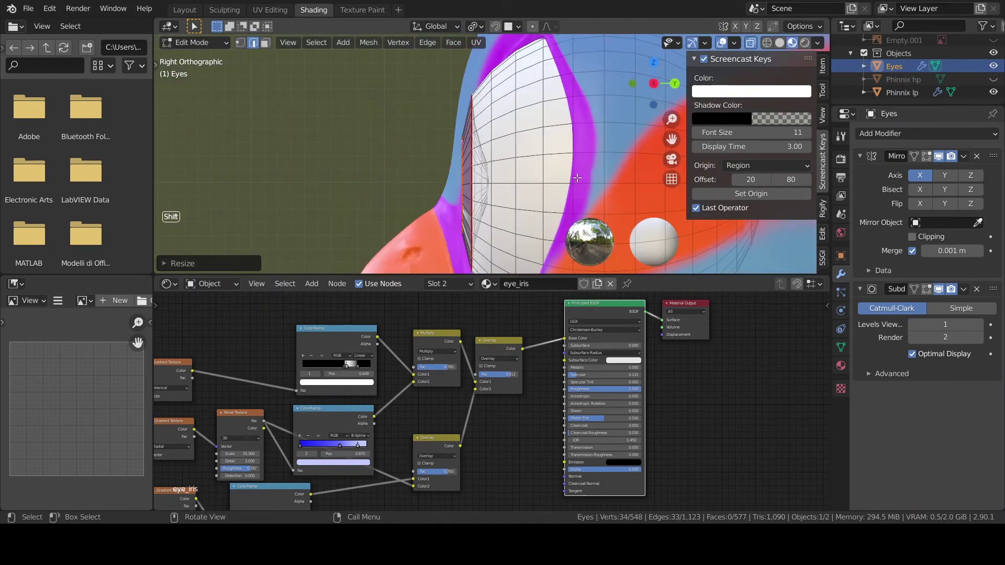
left_click(492, 216)
key("KP_1")
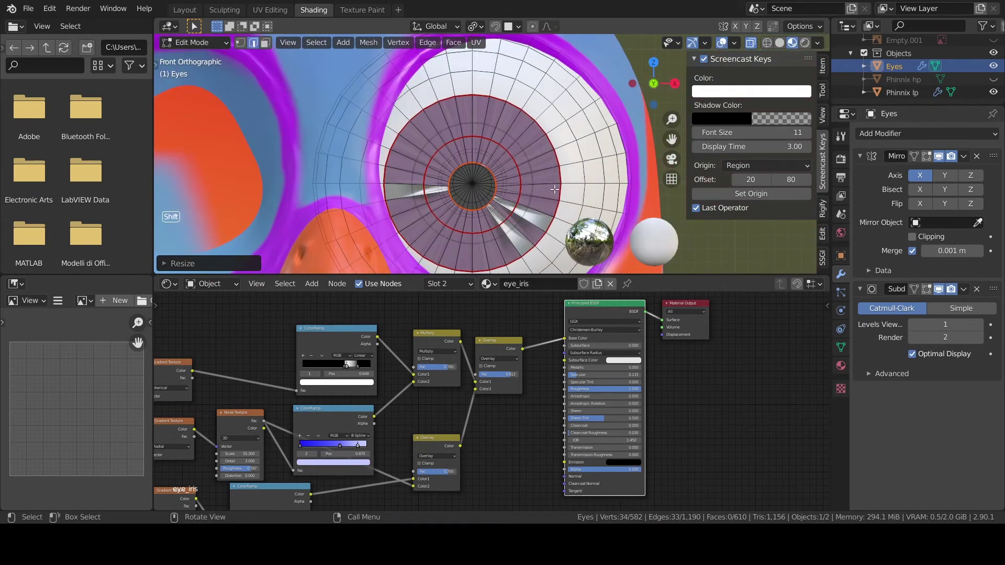
key("s")
left_click(541, 184)
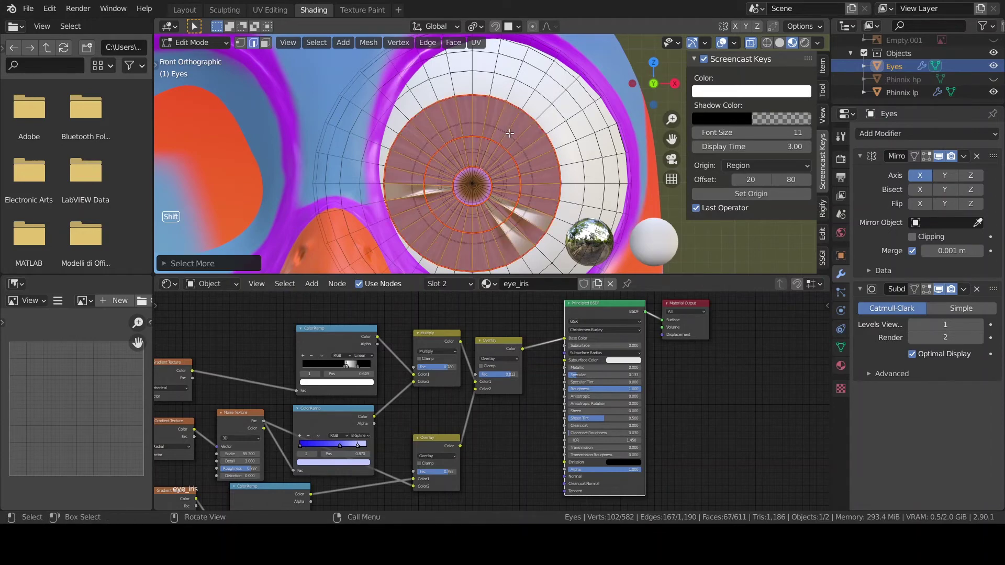
- Create a material named eye_transparent in a new slot and assign it to the selected cornea faces
left_click(841, 365)
left_click(994, 134)
left_click(910, 214)
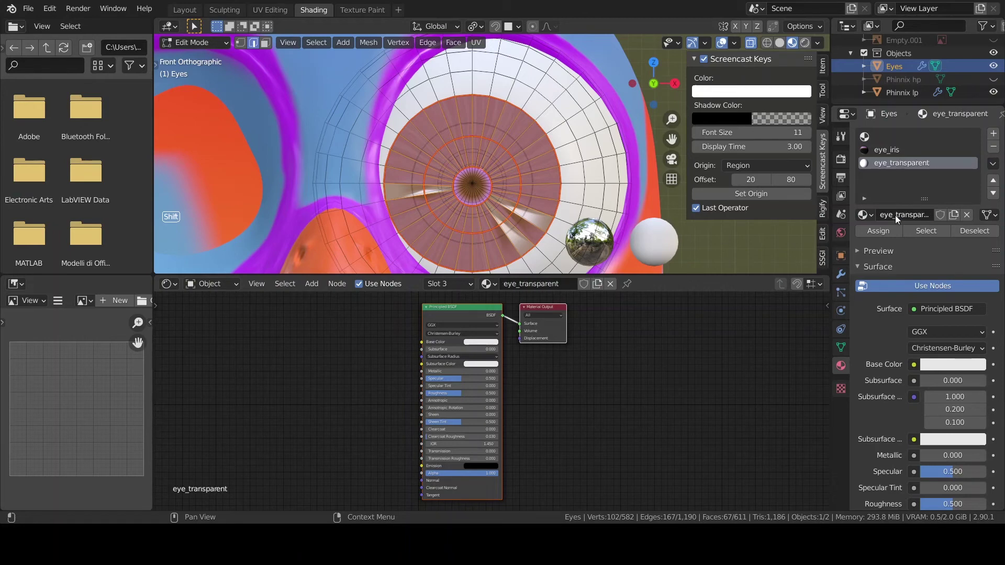
left_click(888, 234)
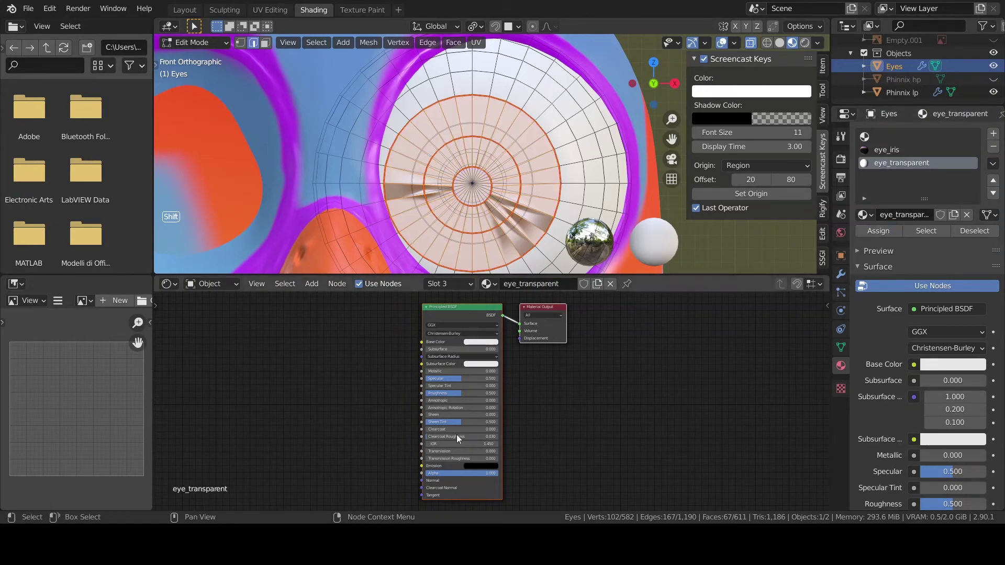
- Set the eye_transparent material's Alpha to 0.116 and recalculate the normals of the selected cornea faces
middle_click_drag(518, 443, 540, 435)
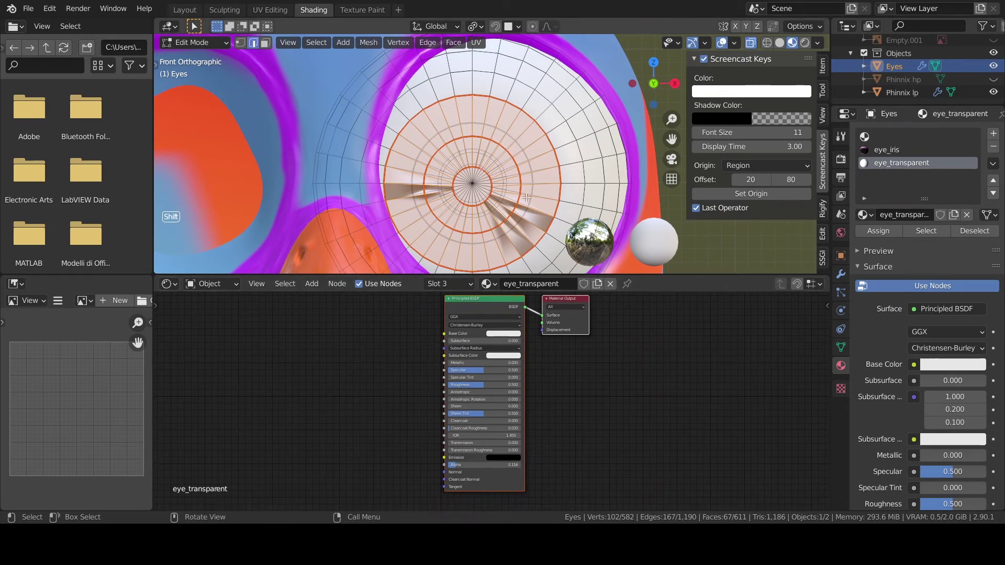
left_click(369, 43)
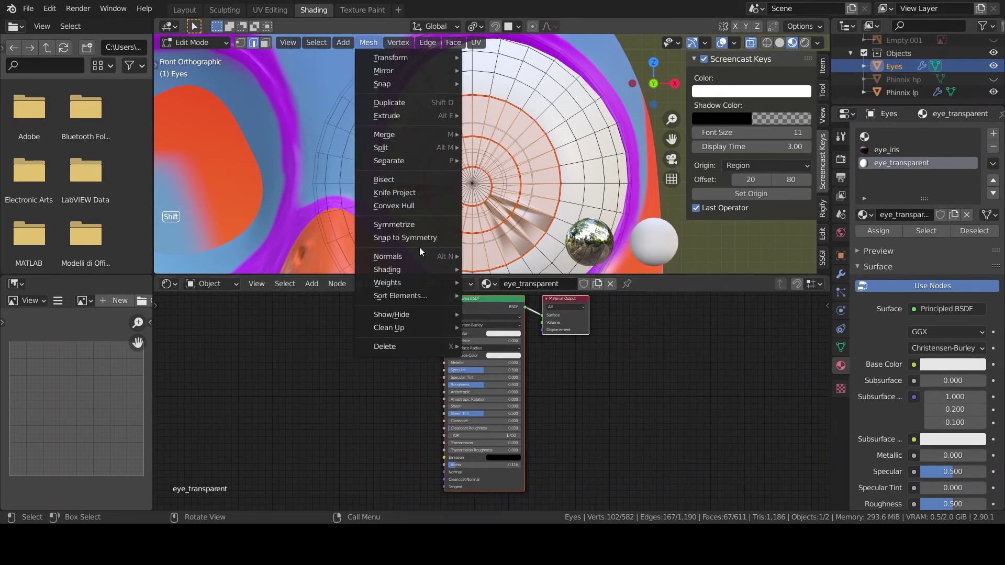
mouse_move(426, 260)
left_click(504, 274)
mouse_move(471, 236)
middle_mouse_down()
mouse_move(503, 220)
mouse_move(467, 229)
mouse_move(471, 220)
middle_mouse_up()
key("KP_1")
- Return to Object Mode and set the eye_transparent material's Blend Mode and Shadow Mode to Alpha Hashed
left_click(842, 276)
key("Tab")
scroll(488, 215, "down", 4)
left_click(842, 365)
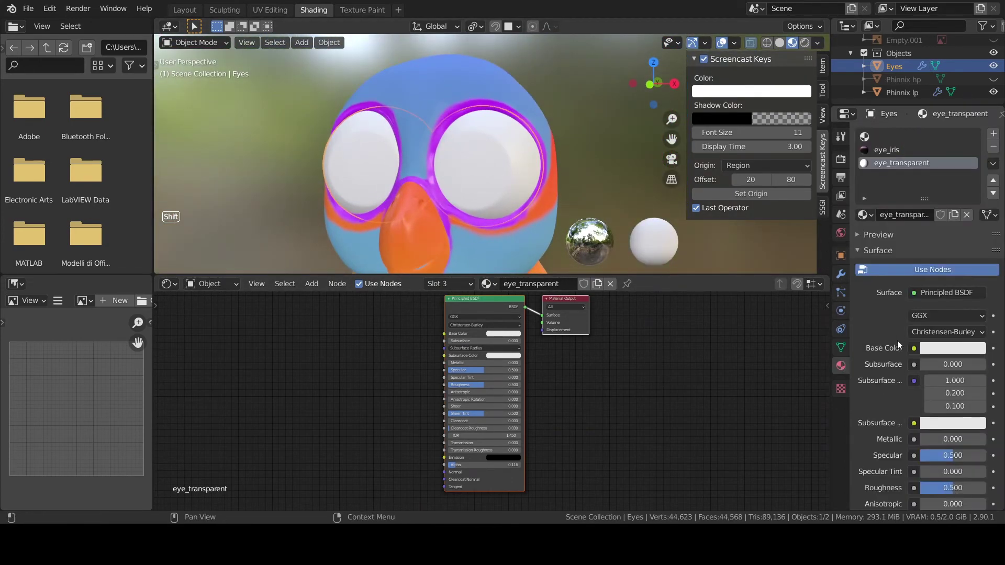
scroll(927, 315, "down", 10)
left_click(927, 370)
left_click(940, 413)
left_click(956, 386)
left_click(937, 445)
- Set the transparent shader's Specular, Roughness and Sheen Tint to 0 and its Alpha to 0.018
scroll(383, 157, "up", 5)
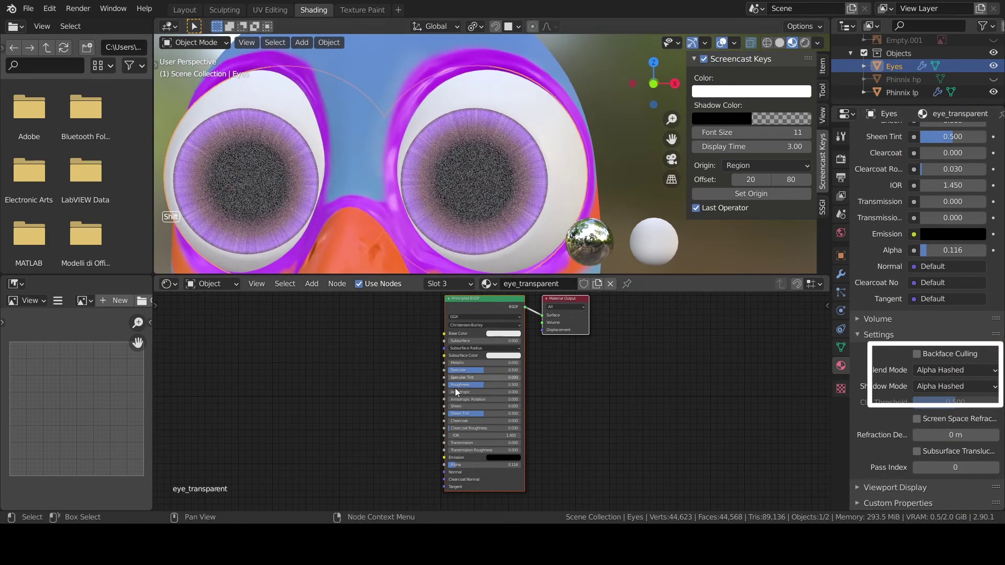
scroll(482, 393, "up", 2)
left_click_drag(452, 358, 429, 359)
left_click_drag(482, 379, 428, 378)
left_click_drag(481, 418, 428, 418)
left_click_drag(443, 488, 435, 488)
- Change the material's Blend Mode to Alpha Blend, and raise Roughness to 0.047 and Alpha to 0.029
left_click(955, 370)
left_click(942, 421)
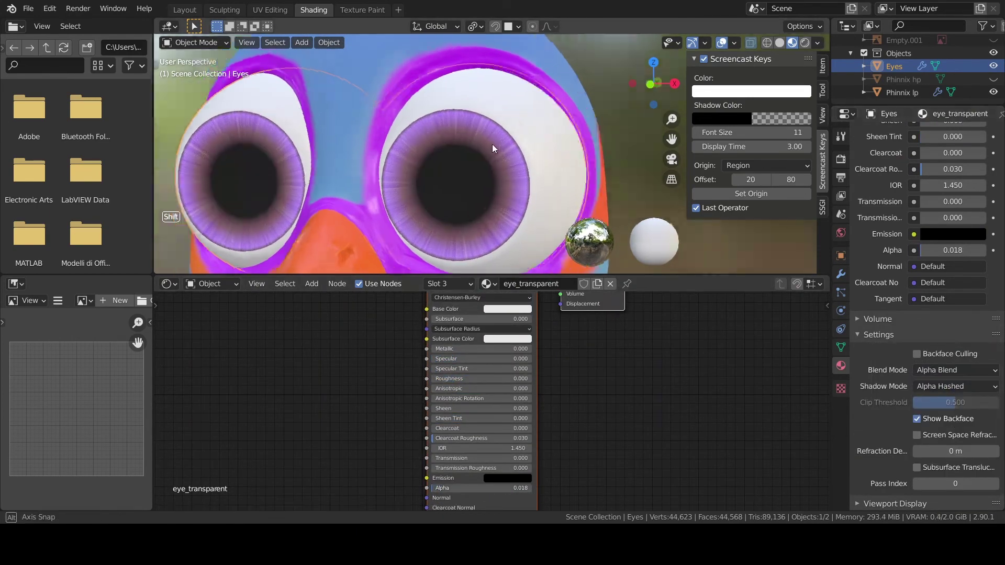
middle_click_drag(489, 153, 465, 473)
left_click_drag(434, 488, 442, 488)
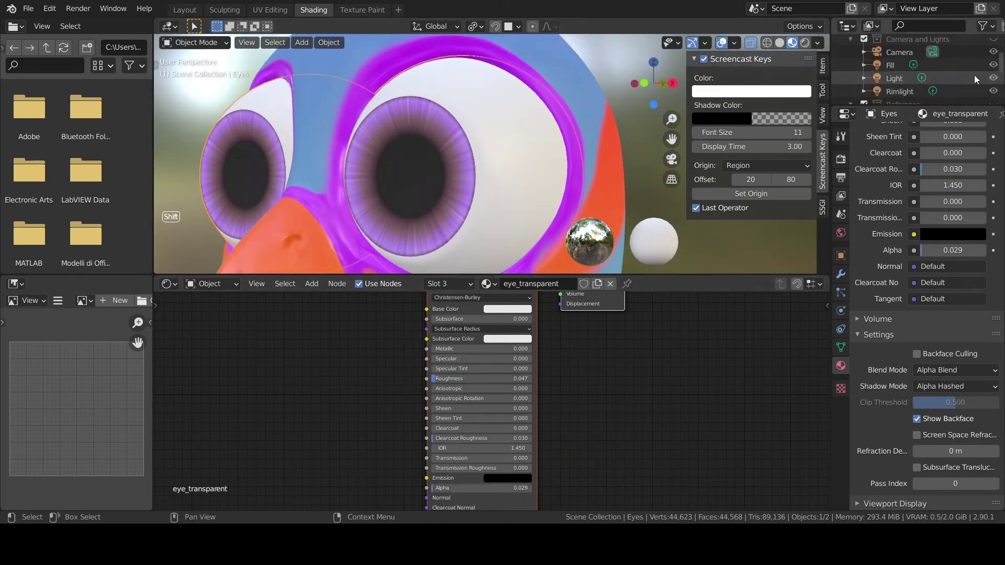
- Switch to rendered shading, enable the render restriction toggle in the Outliner and show the Camera and Lights collection to check the eyes
left_click(805, 42)
left_click(983, 26)
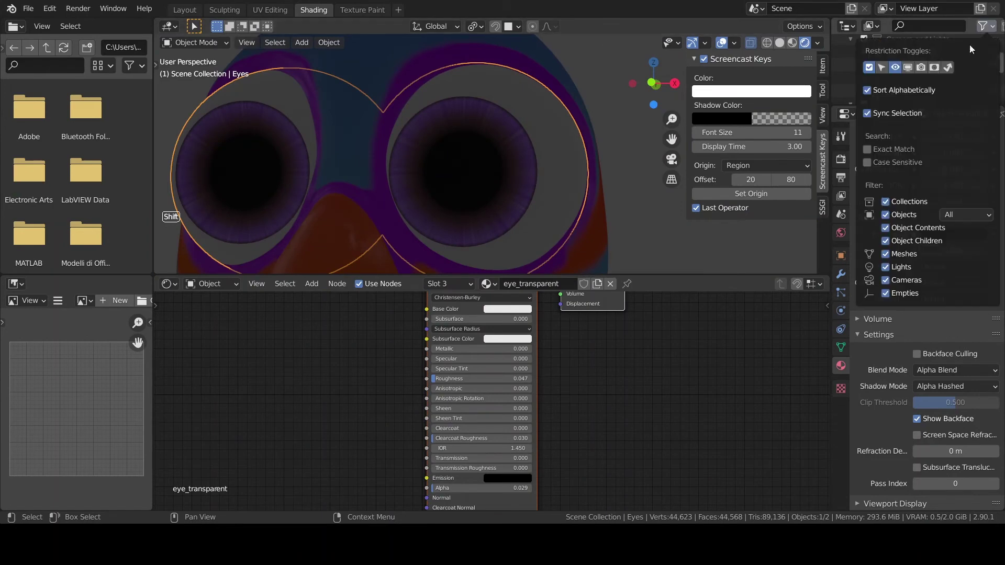
left_click(992, 40)
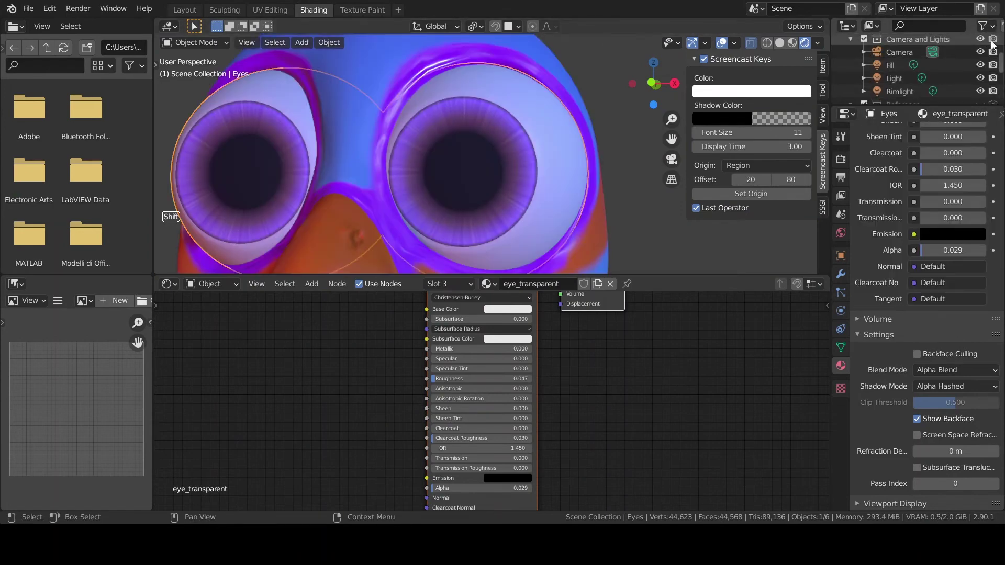
middle_click_drag(555, 157, 492, 173)
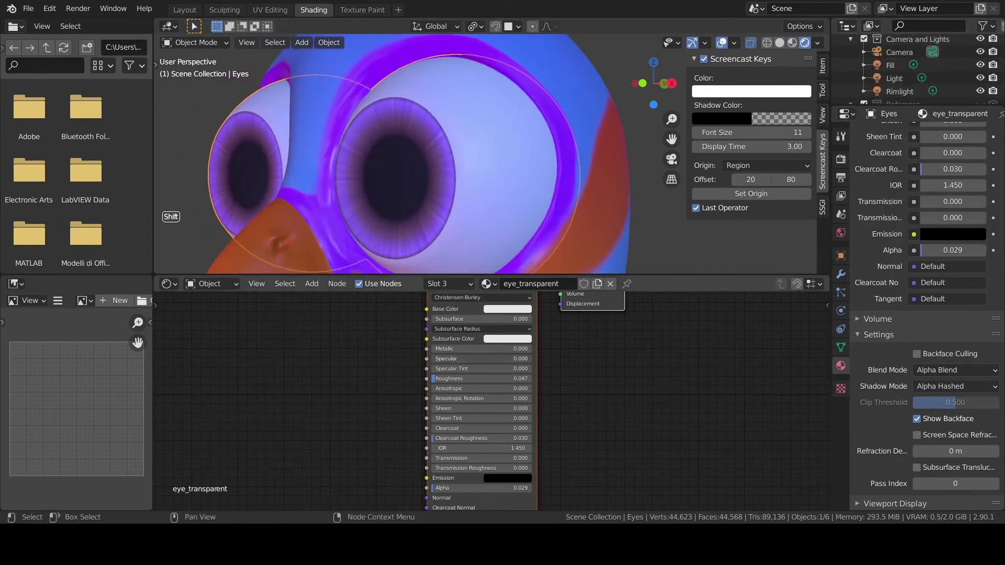
middle_click_drag(498, 214, 601, 198)
scroll(520, 205, "down", 5)
scroll(533, 209, "up", 3)
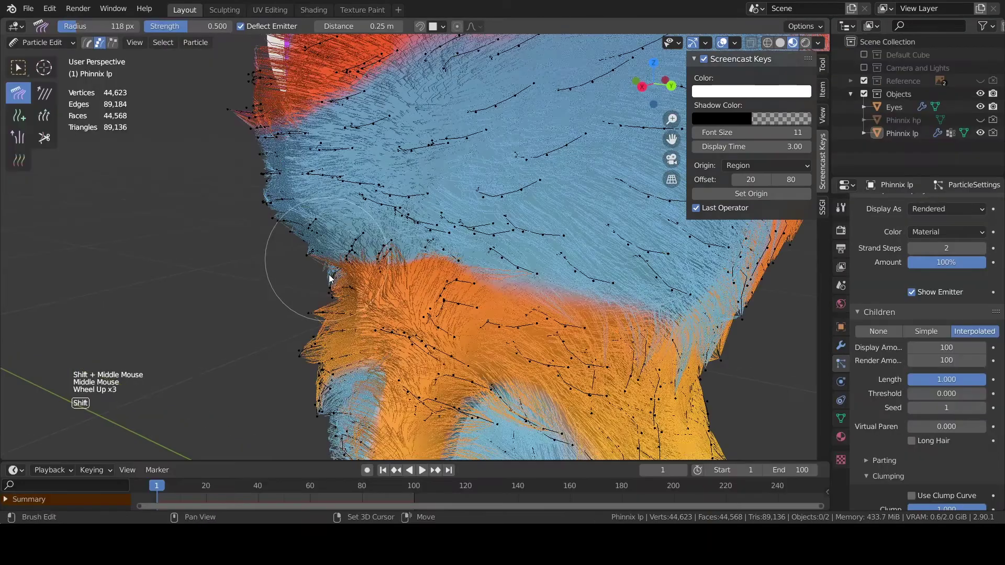
- Comb the blue hair strands at the edge of the bird's neck so they lie flat
middle_click_drag(329, 278, 295, 237, "shift")
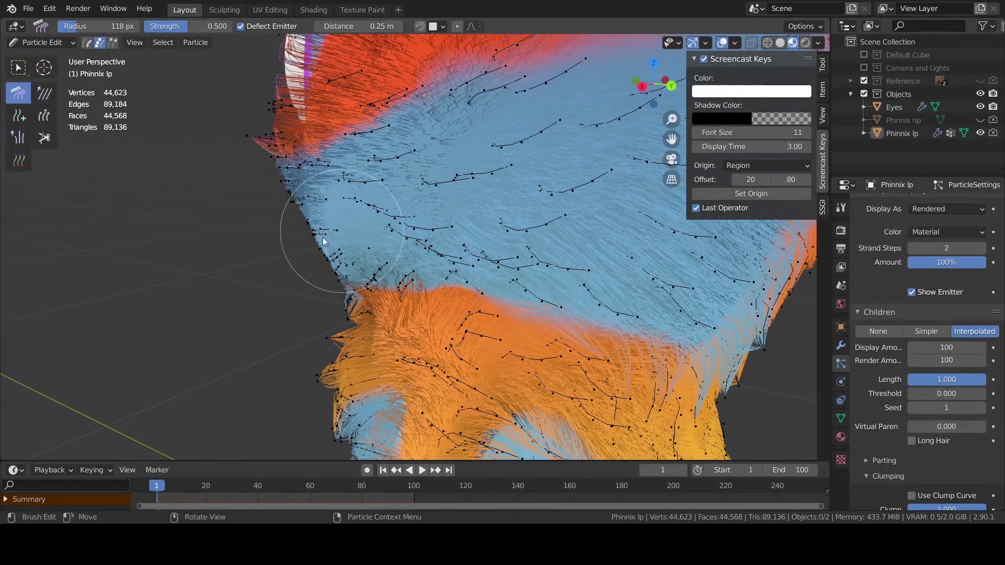
scroll(237, 272, "down", 6)
middle_click_drag(236, 271, 559, 287)
scroll(417, 296, "up", 4)
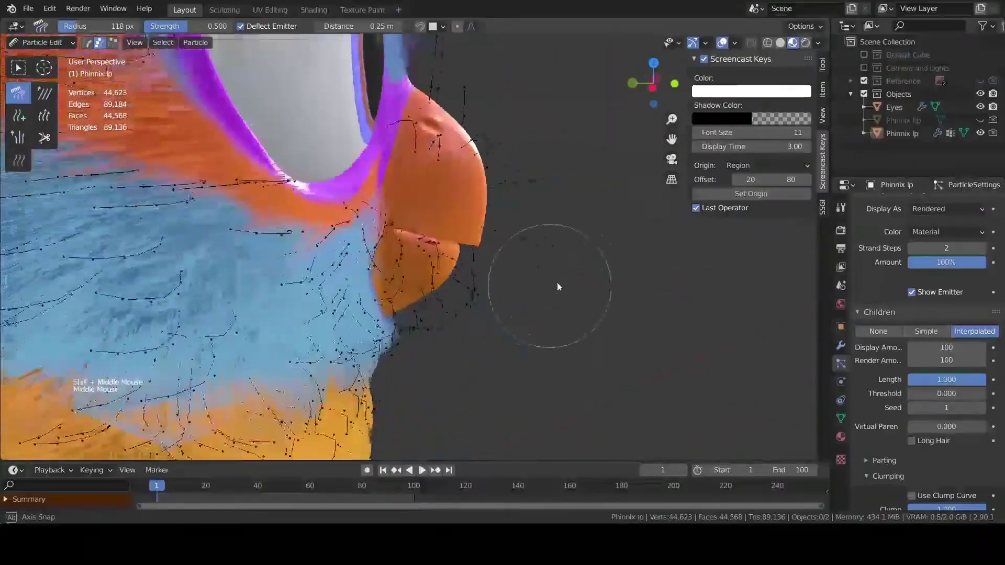
middle_click_drag(479, 359, 460, 307, "shift")
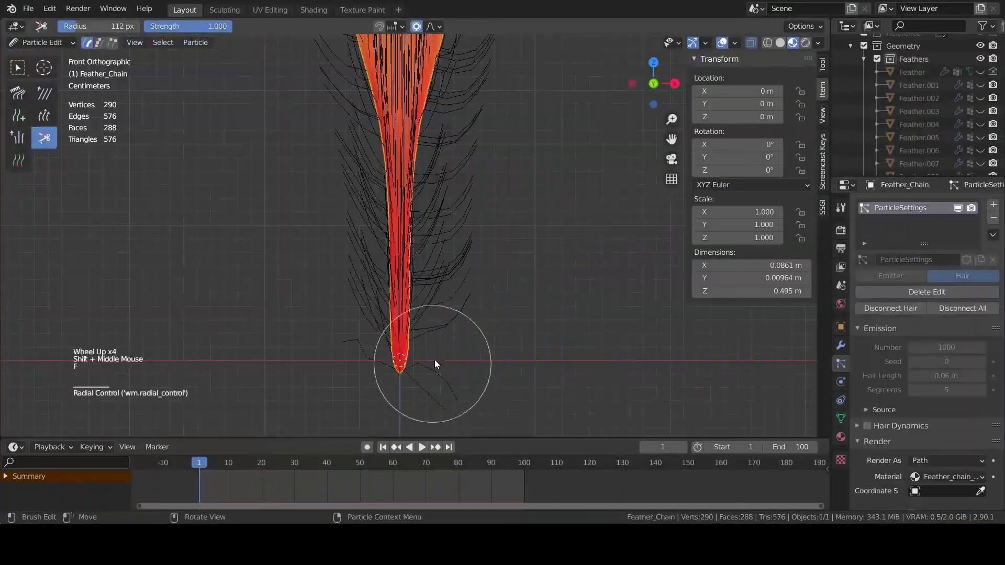
- Cut the hairs off the lower quill of Feather_Chain with a 112 px brush and return to Object Mode
left_click(433, 363)
scroll(348, 352, "down", 6)
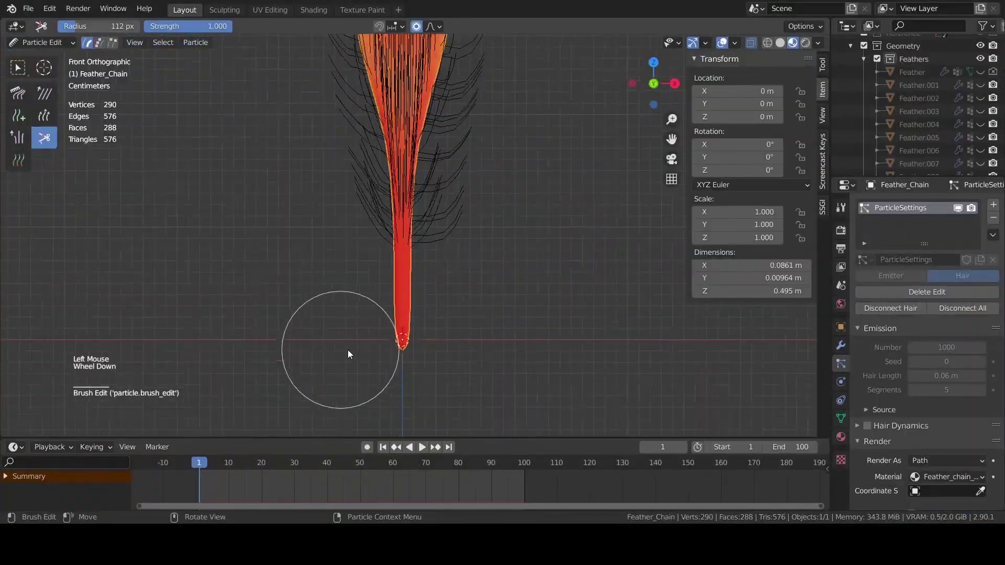
left_click(40, 43)
left_click(46, 57)
- Set the feather particle system's children to Interpolated
scroll(943, 367, "down", 20)
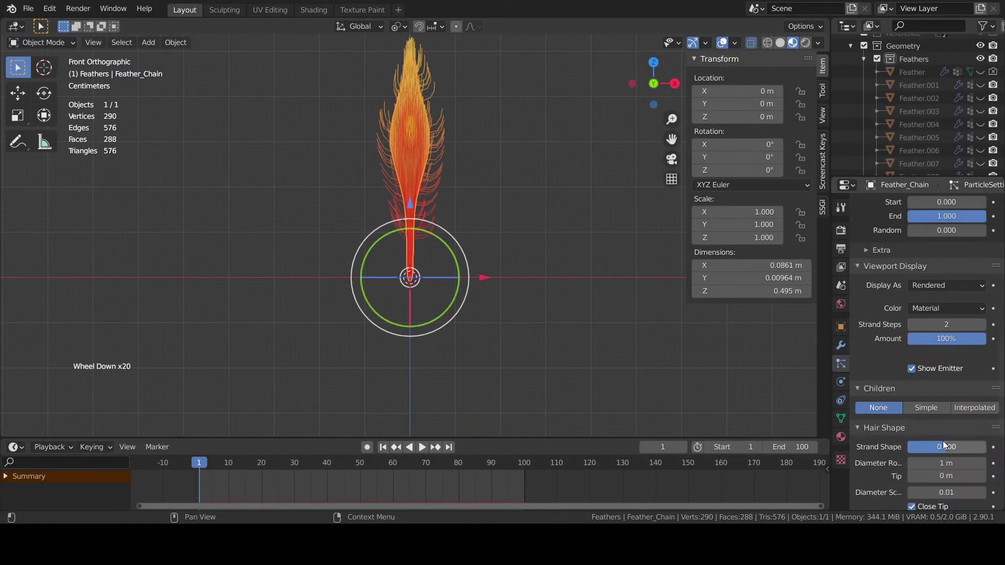
left_click(971, 408)
middle_click_drag(503, 294, 523, 304)
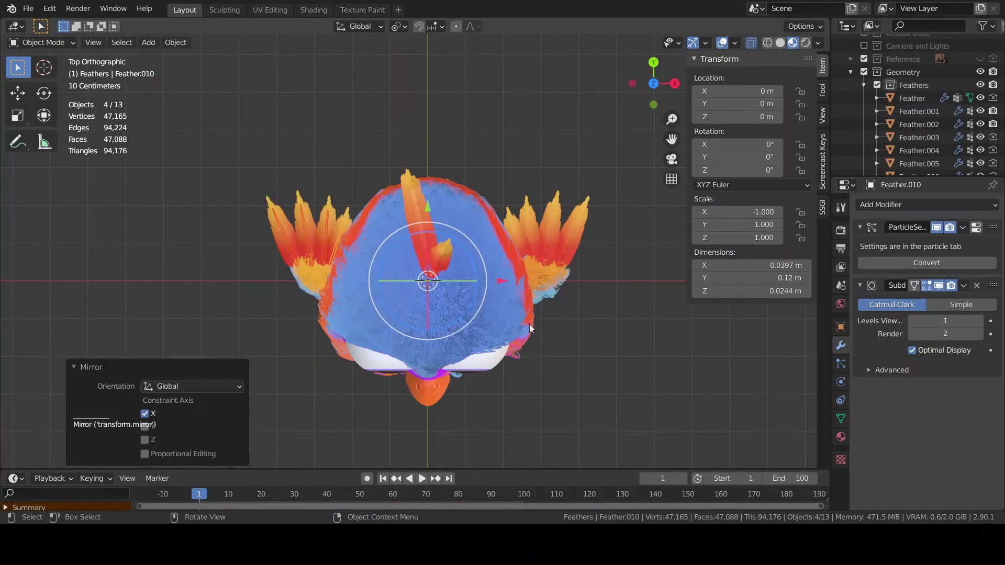
middle_click_drag(535, 337, 597, 220)
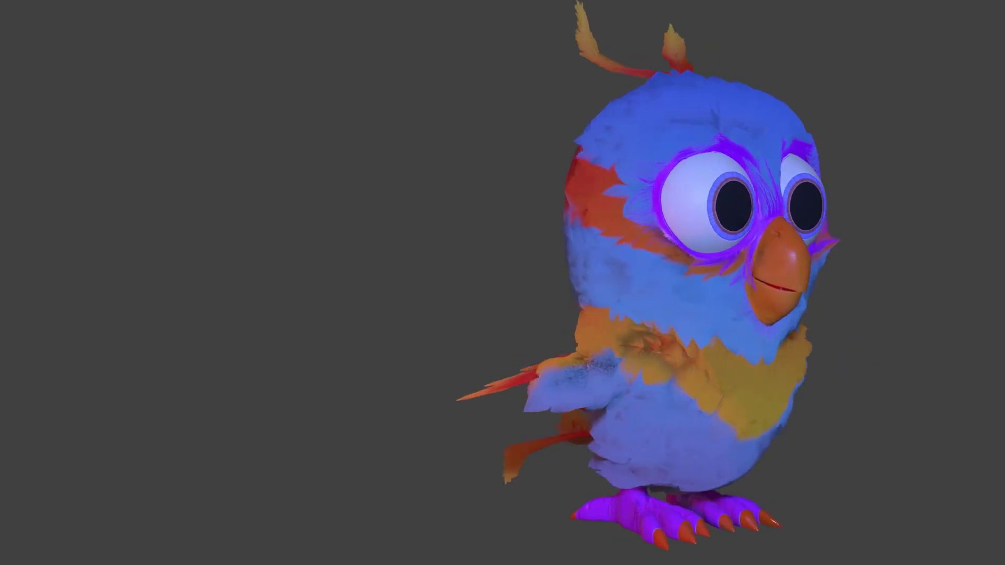